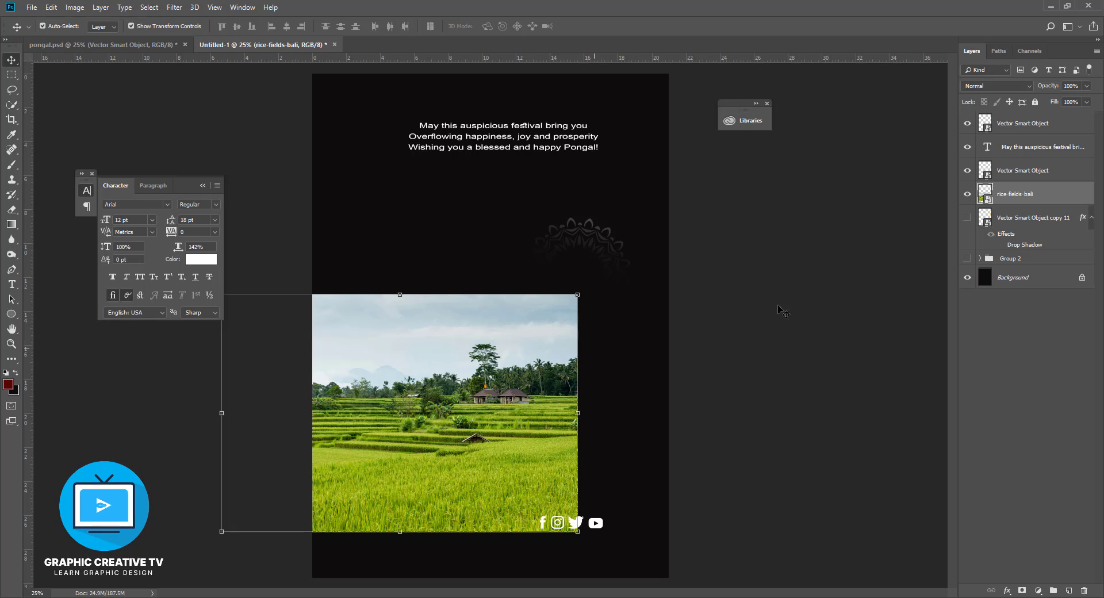
Hide the rice-fields-bali photo and the faint mandala, moving the mandala to mid-page and the social icons slightly up and inward
left_click(968, 196)
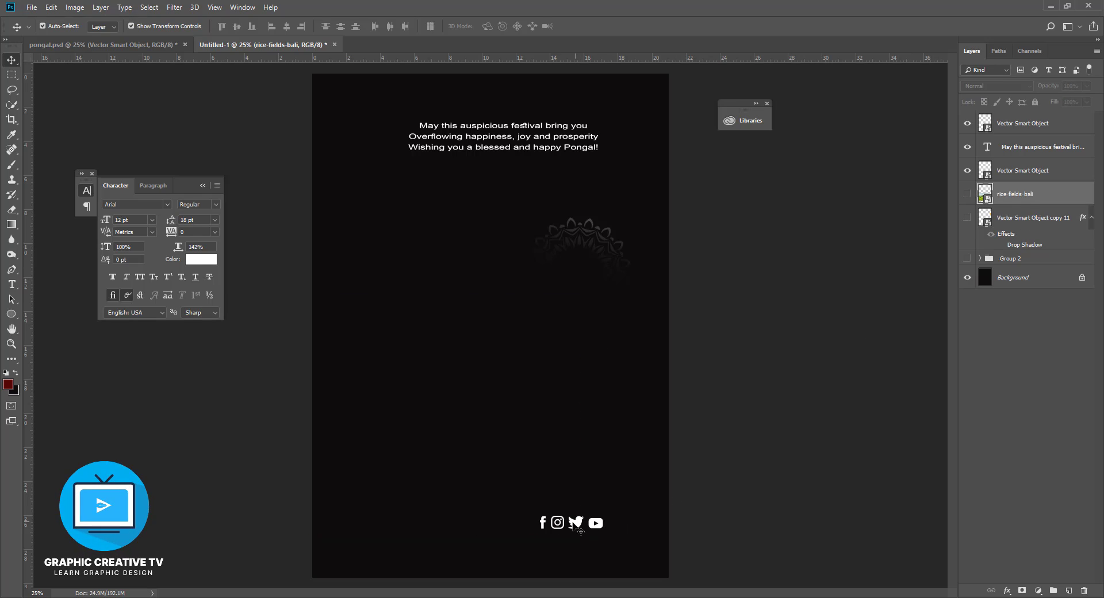
left_click_drag(575, 525, 533, 506)
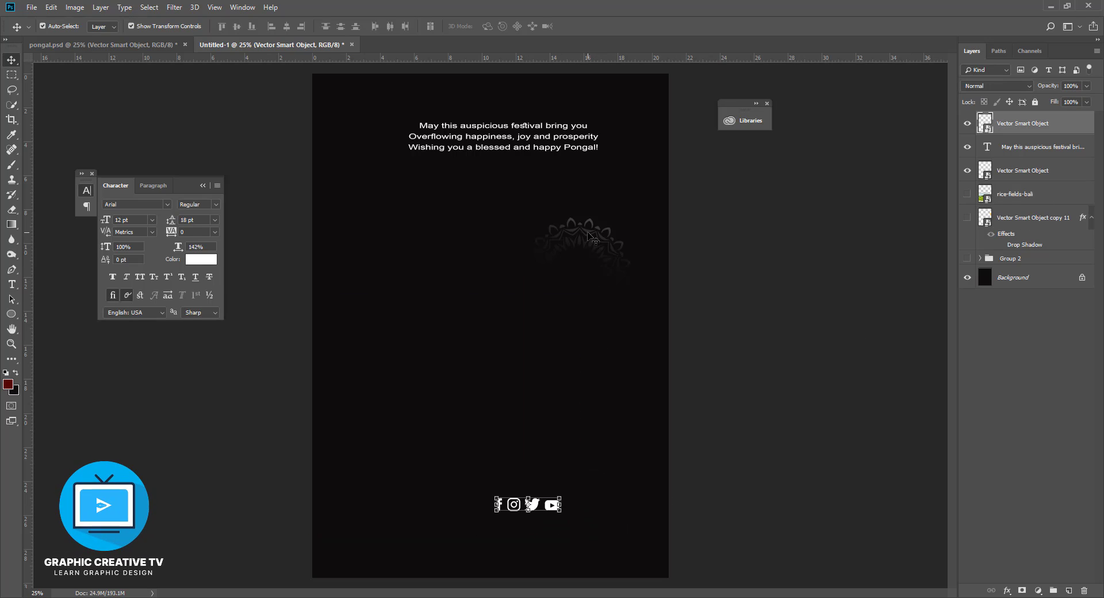
mouse_move(592, 237)
left_mouse_down()
mouse_move(506, 277)
mouse_move(517, 348)
mouse_move(506, 385)
left_mouse_up()
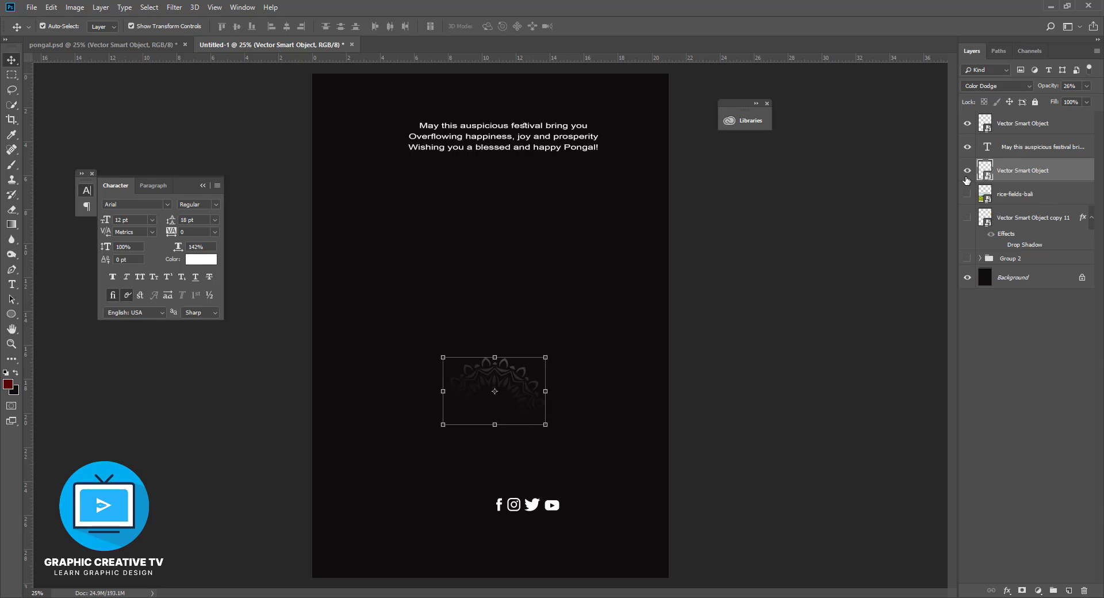
left_click(967, 171)
Show Group 2 and move the white Happy Pongal title horizontally toward the page's right edge
left_click(968, 264)
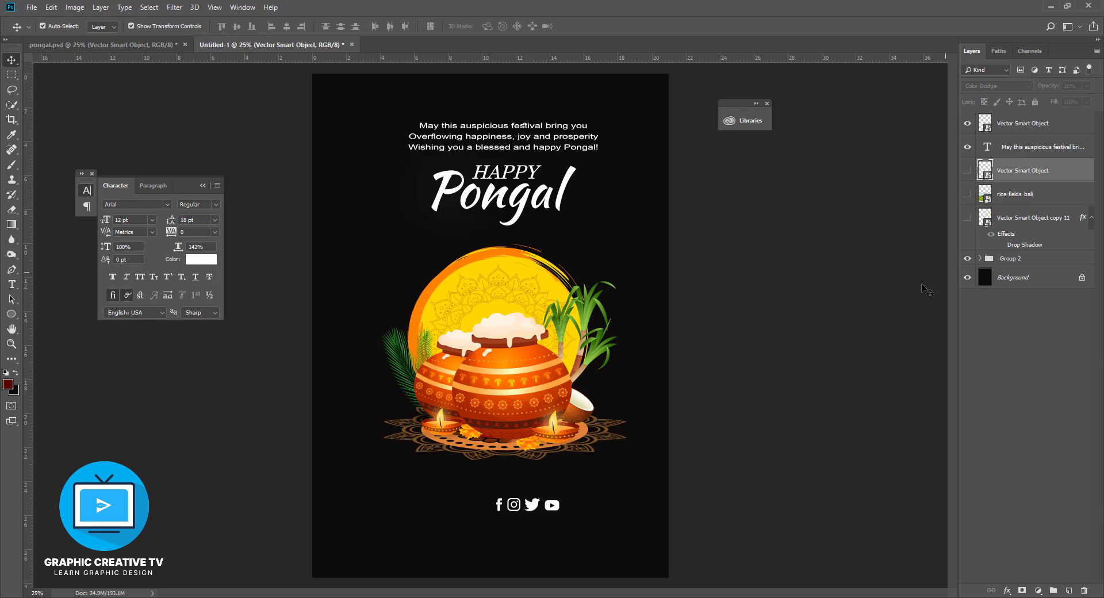
left_click(528, 203)
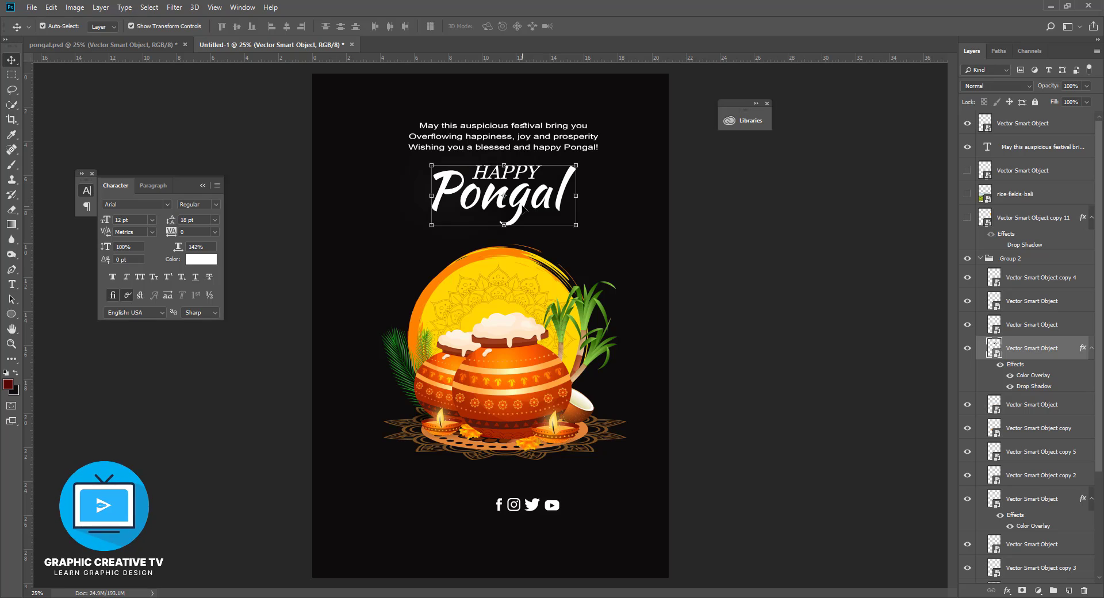
left_click_drag(532, 210, 608, 212)
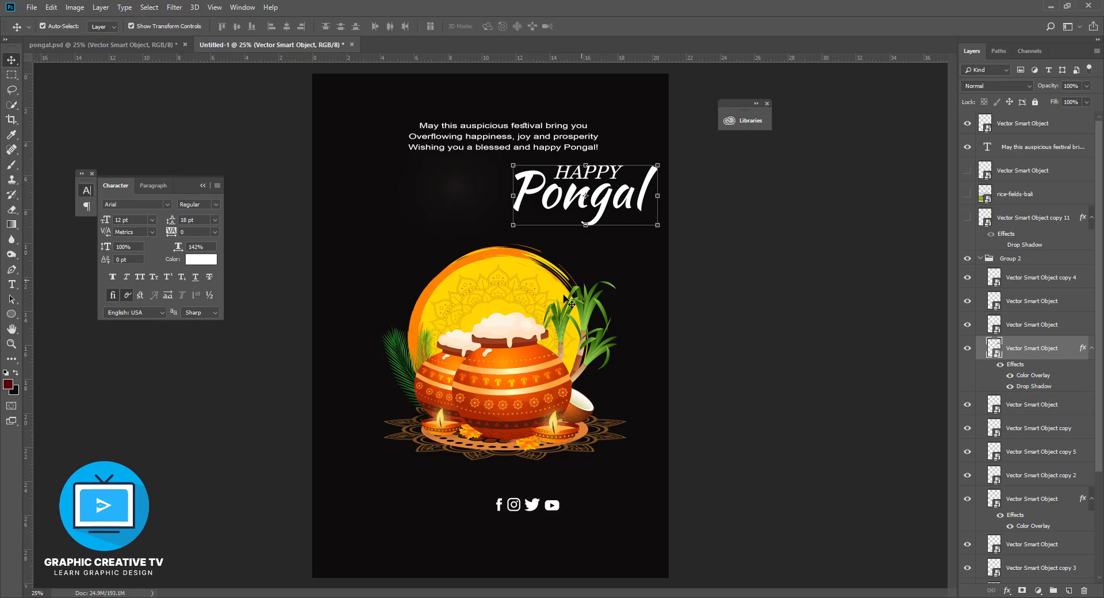
left_click(561, 287)
mouse_move(562, 287)
left_mouse_down()
mouse_move(560, 244)
mouse_move(556, 267)
left_mouse_up()
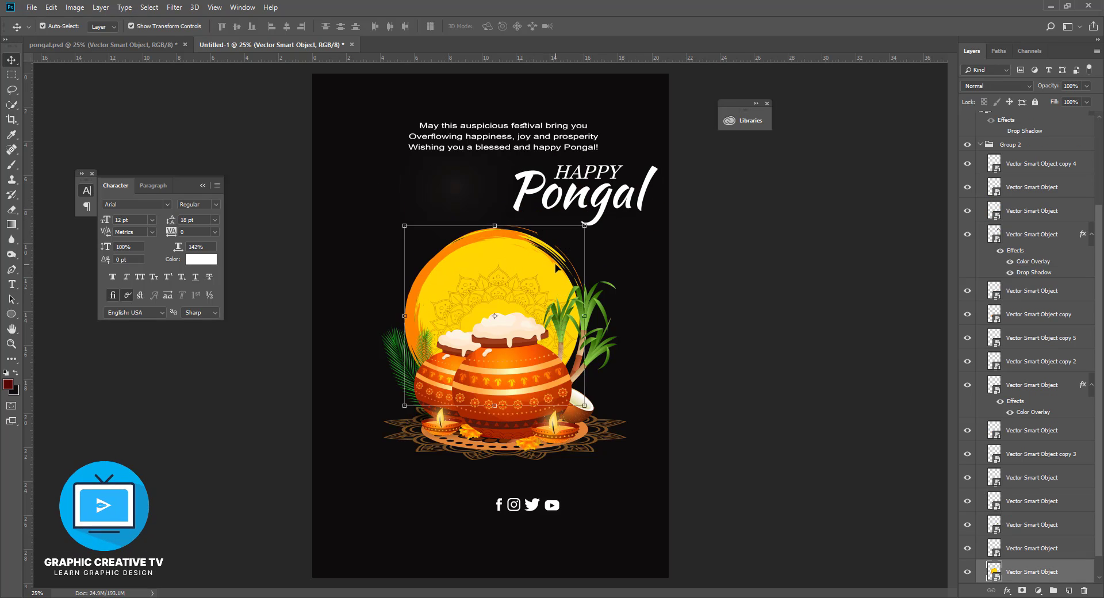
key("ctrl+z")
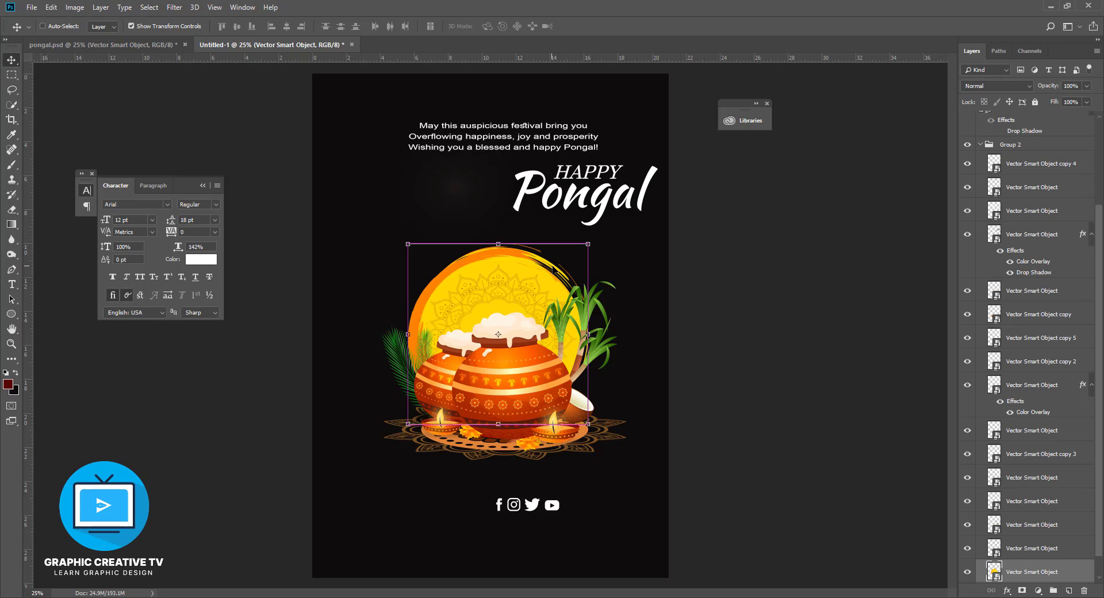
left_click(690, 337)
left_click_drag(594, 303, 605, 299)
key("ctrl+z")
left_click(695, 349)
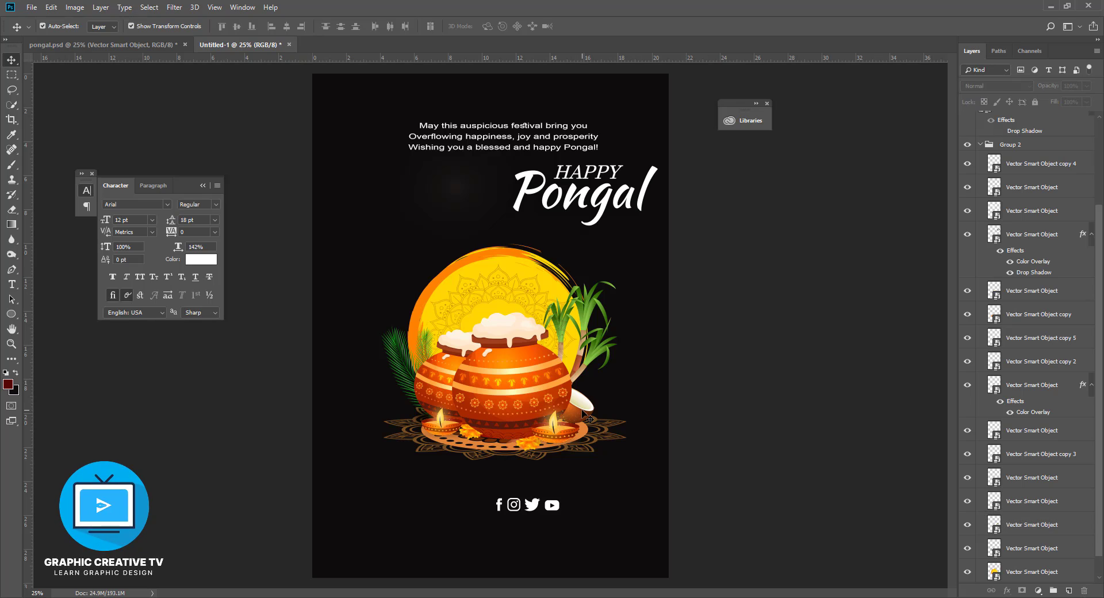
left_click_drag(586, 412, 632, 403)
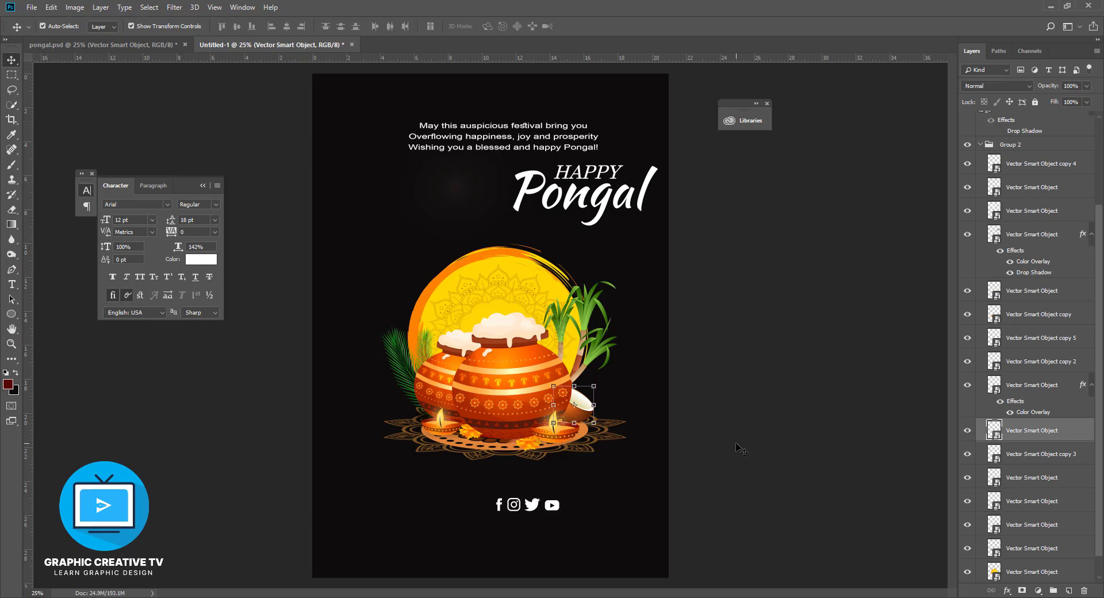
key("ctrl+z")
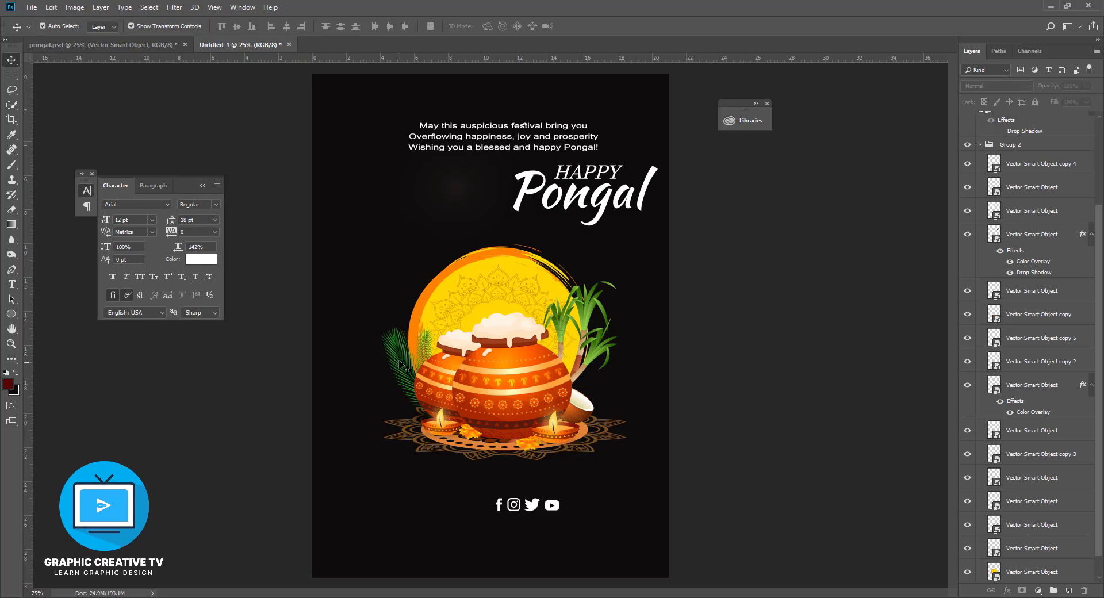
left_click_drag(395, 361, 364, 353)
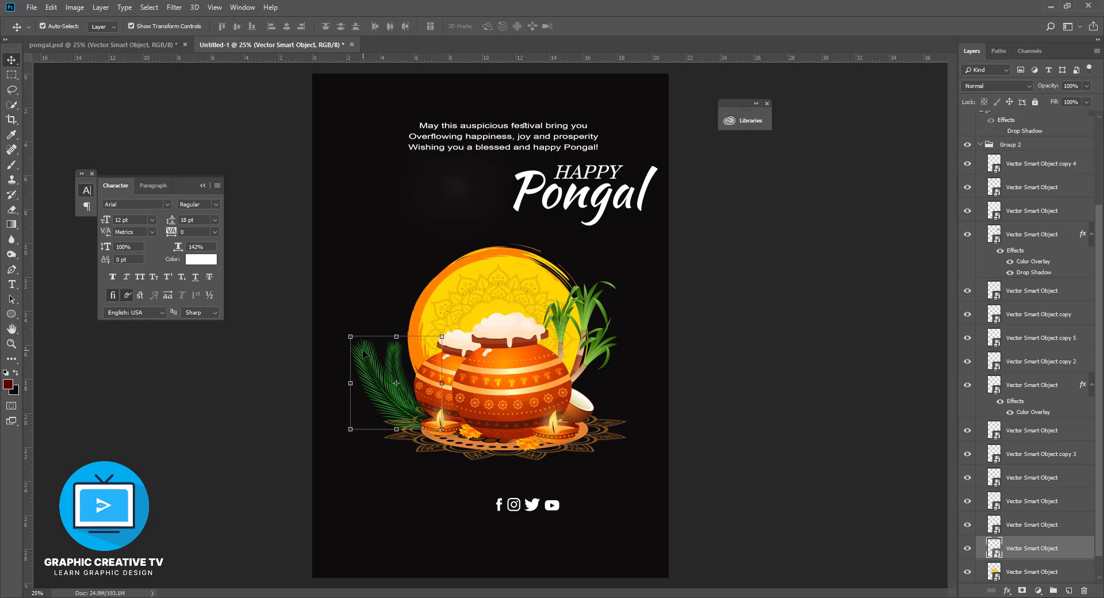
key("ctrl")
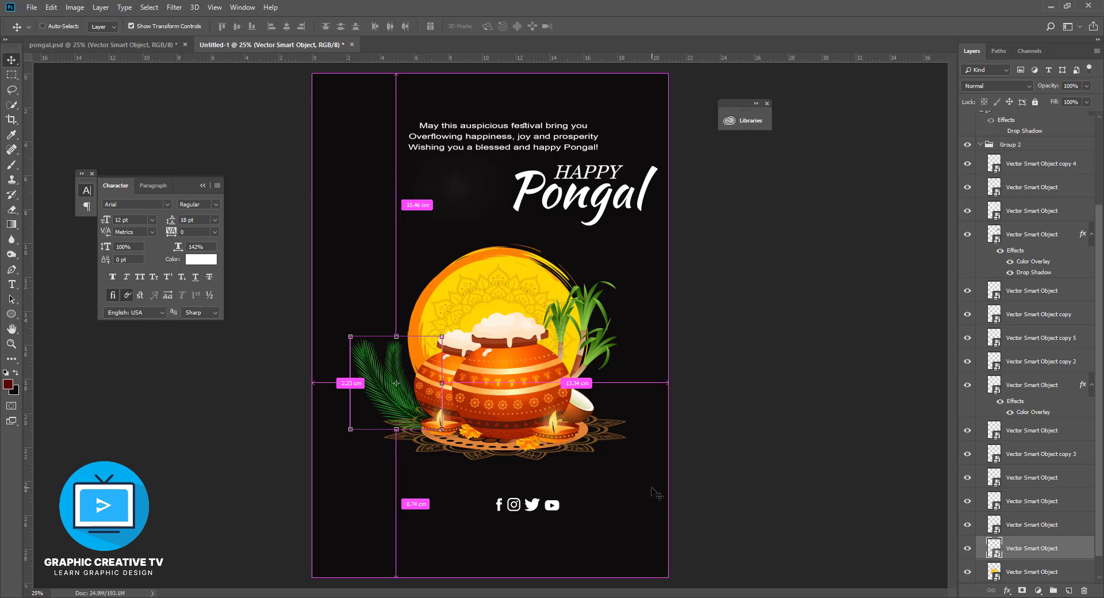
key("ctrl+z")
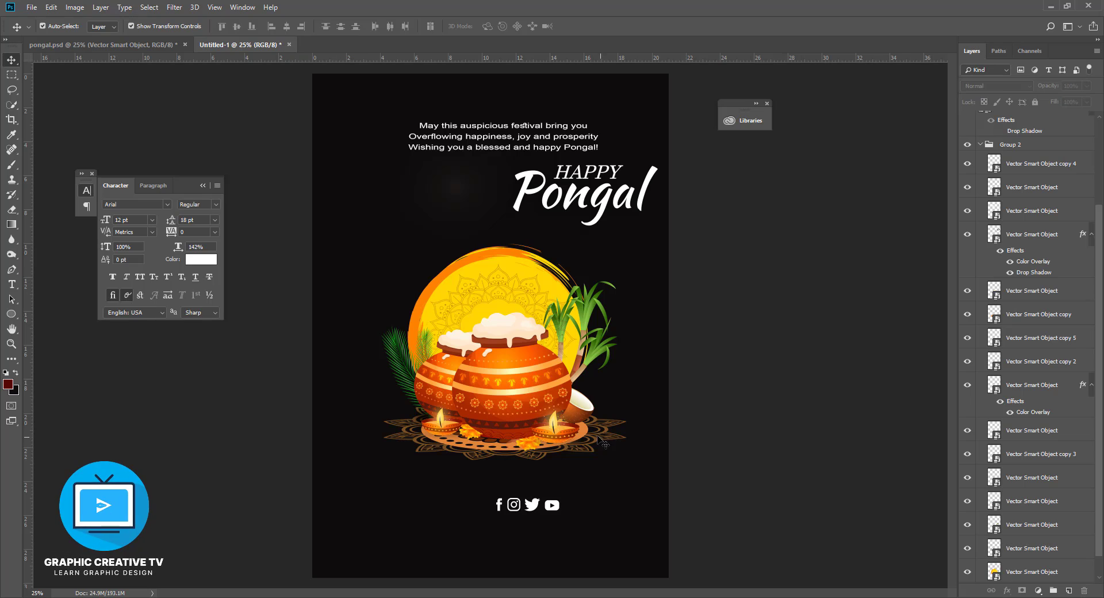
left_click_drag(583, 434, 580, 458)
key("ctrl+z")
left_click(759, 469)
left_click_drag(531, 381, 697, 377)
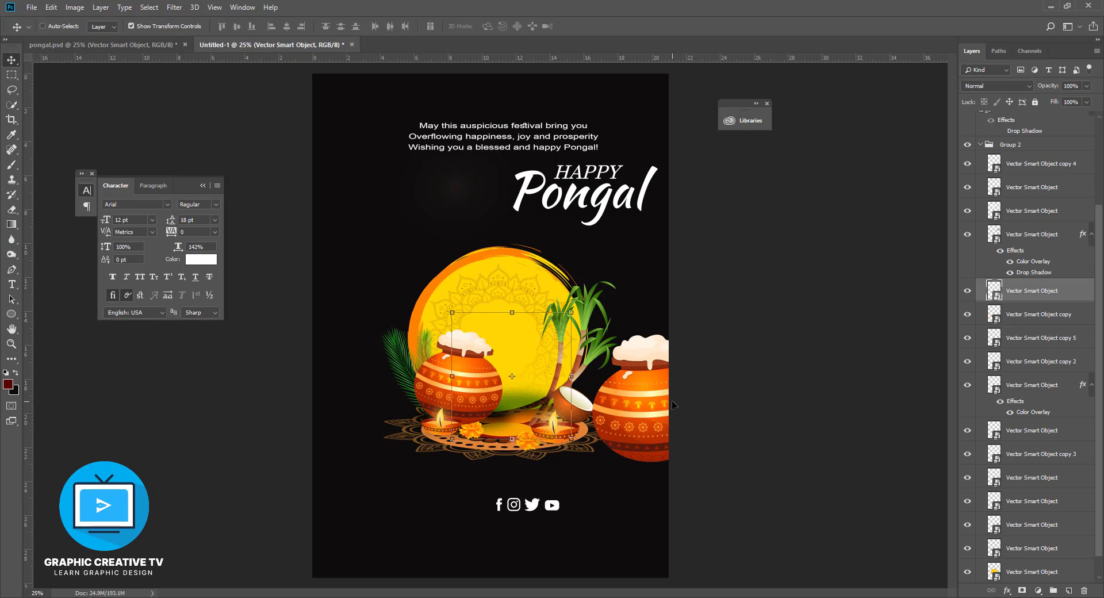
key("ctrl+z")
key("ctrl+z")
left_click_drag(452, 363, 443, 286)
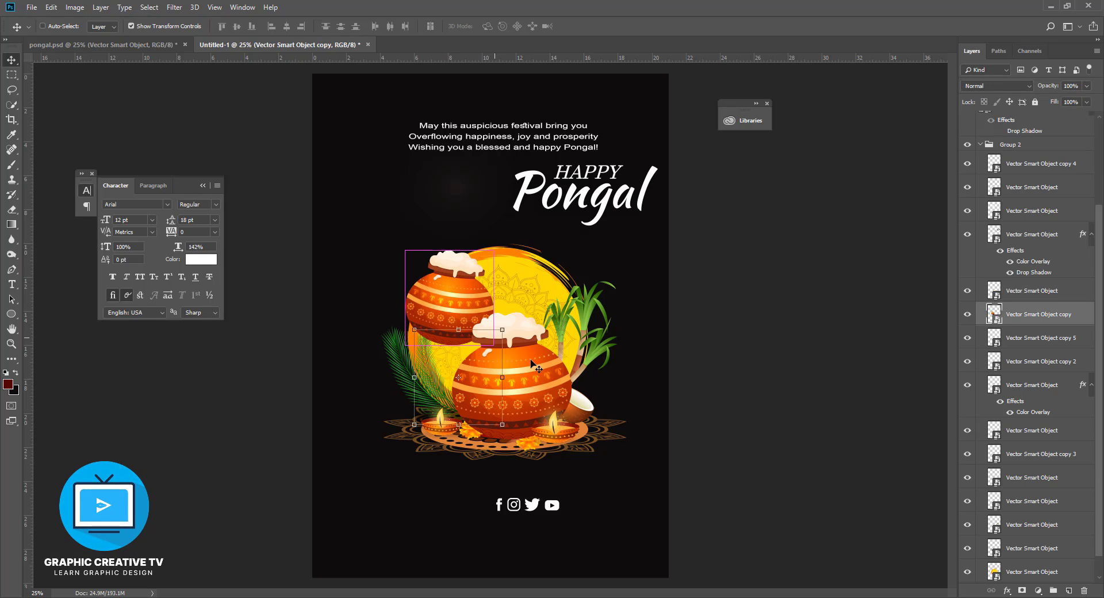
key("ctrl+z")
left_click(771, 429)
left_click_drag(566, 296, 602, 272)
key("ctrl+z")
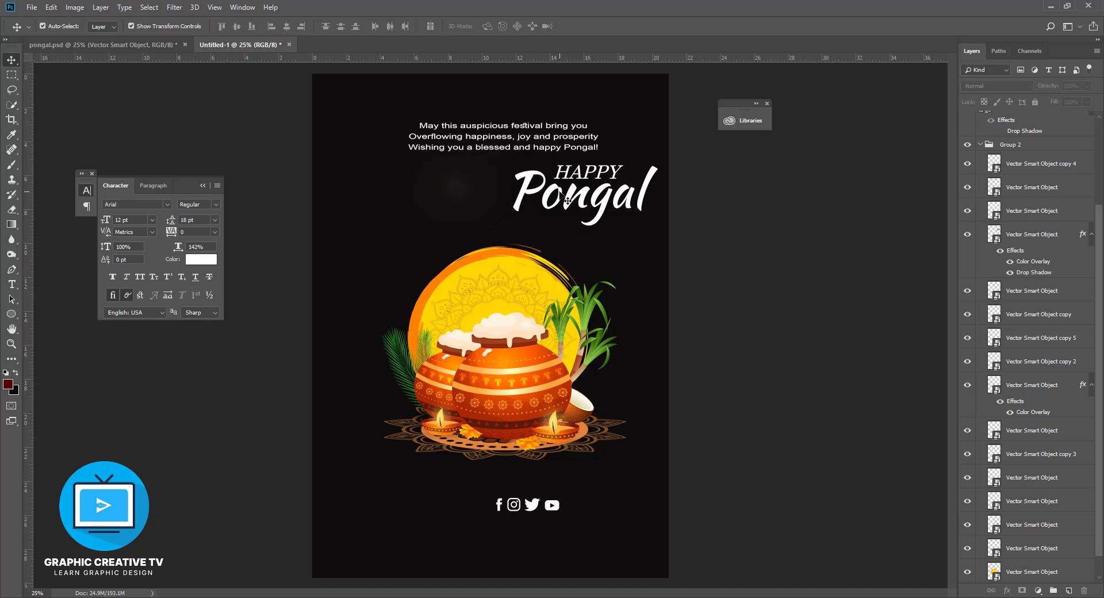
Move the Happy Pongal title down and left onto the yellow sun's upper edge, then collapse and hide Group 2
left_click_drag(567, 200, 529, 241)
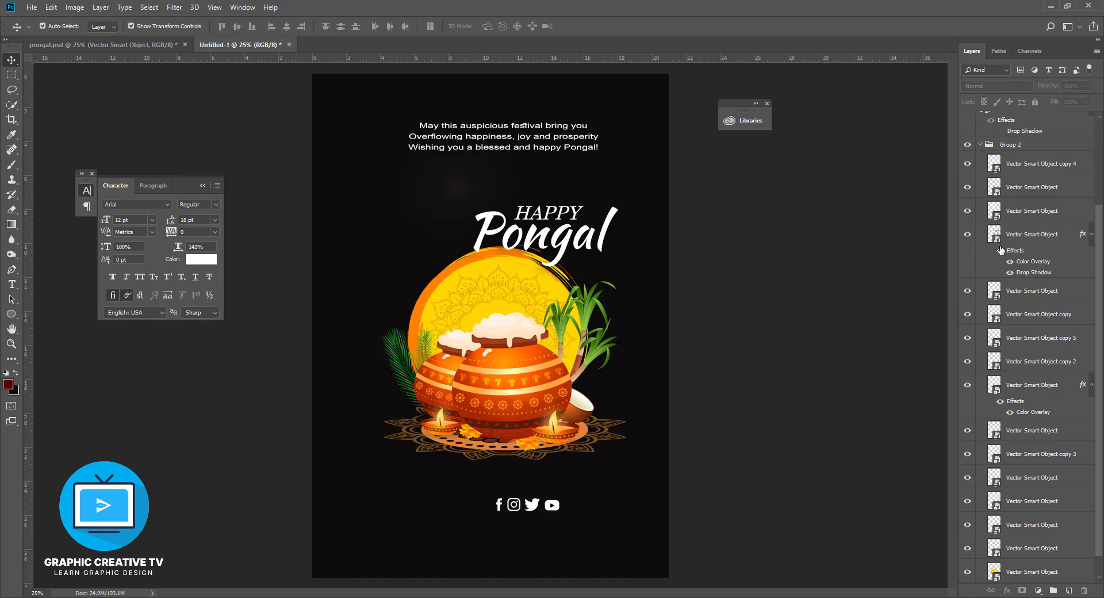
left_click(981, 145)
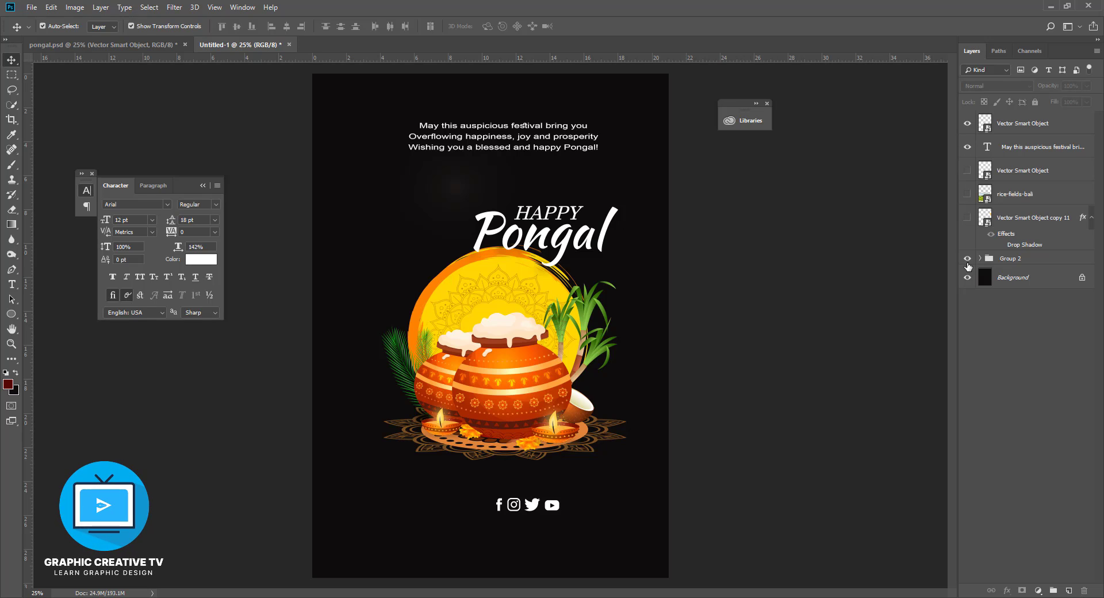
left_click(968, 259)
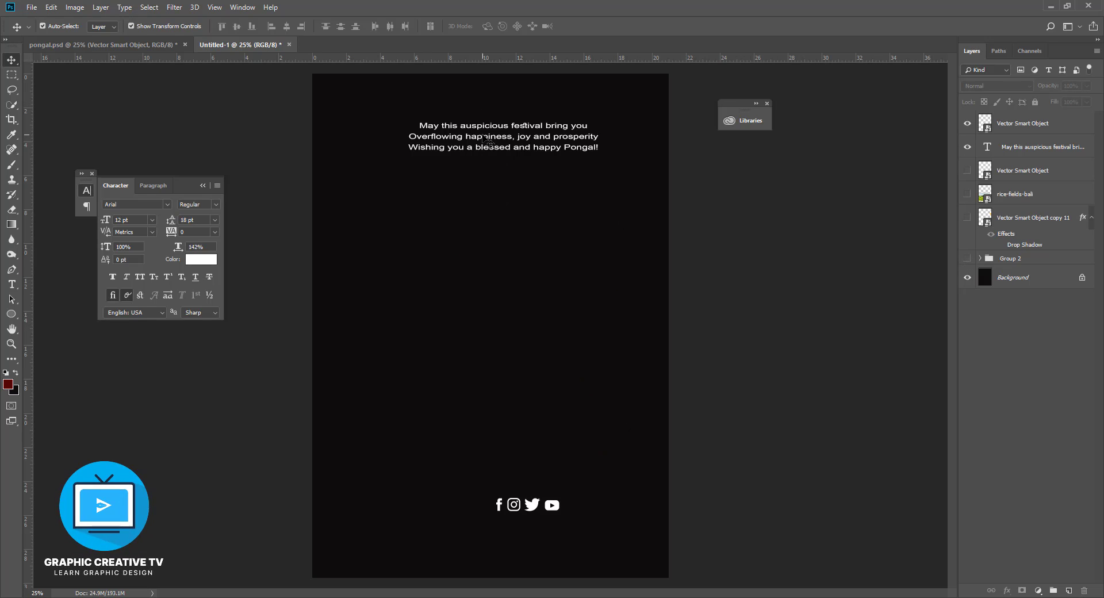
Move the three-line greeting text to the bottom of the page, below the social icons
left_click_drag(486, 151, 461, 564)
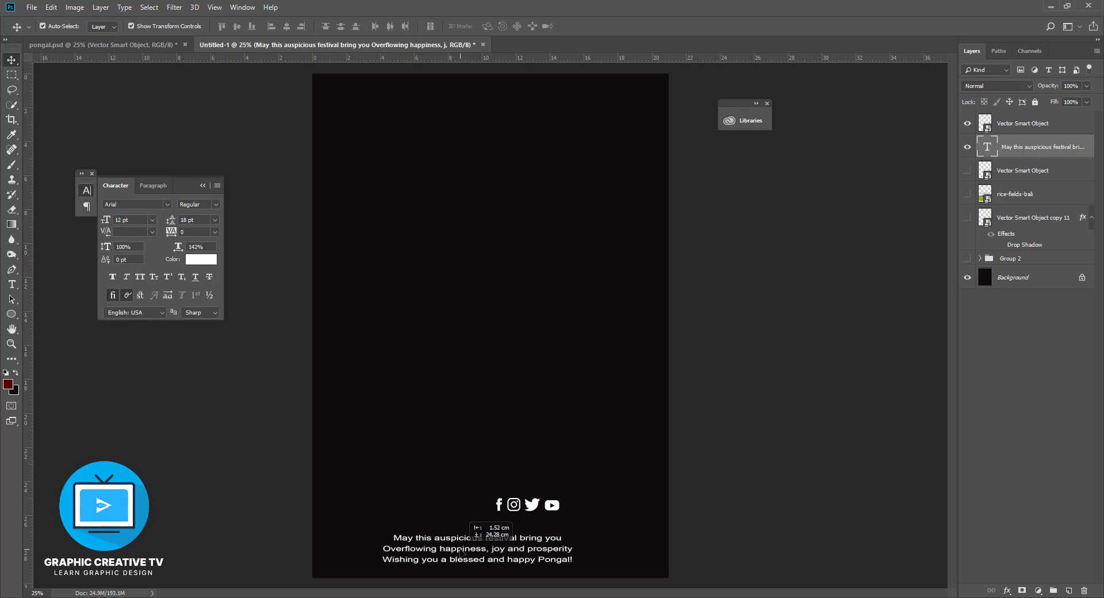
left_click(546, 230)
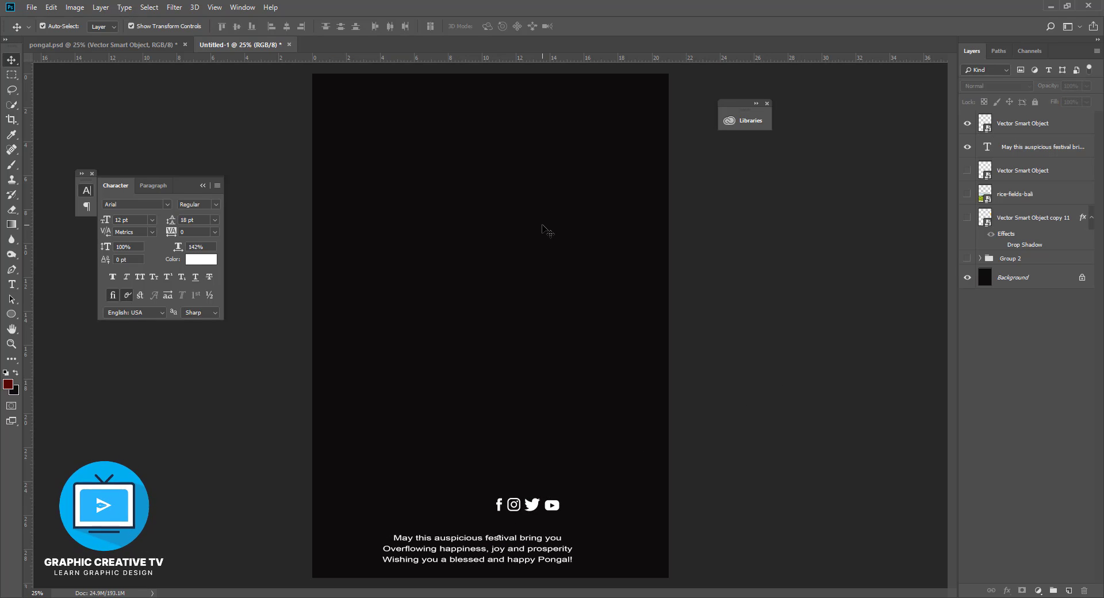
Swap the foreground and background colors and fill the Background layer with the dark red
left_click(15, 373)
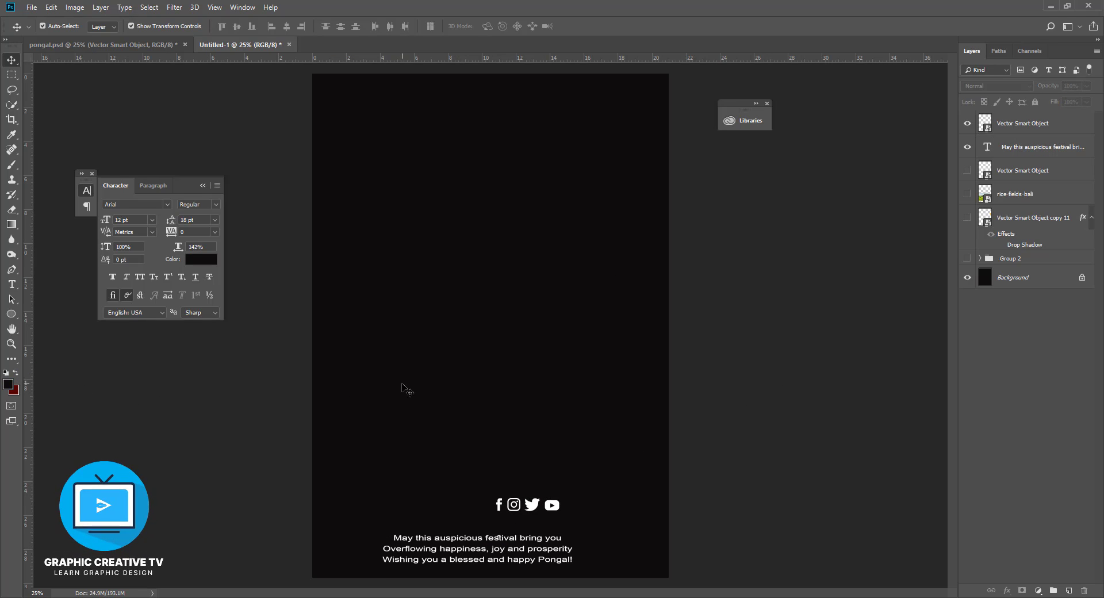
left_click(1025, 288)
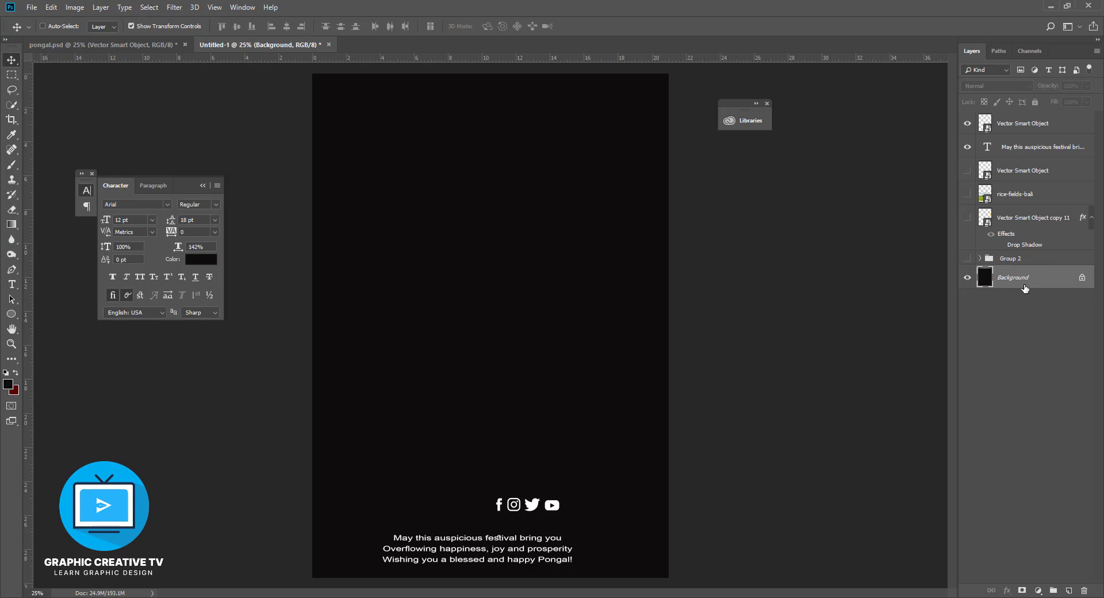
key("ctrl+BackSpace")
left_click(711, 370)
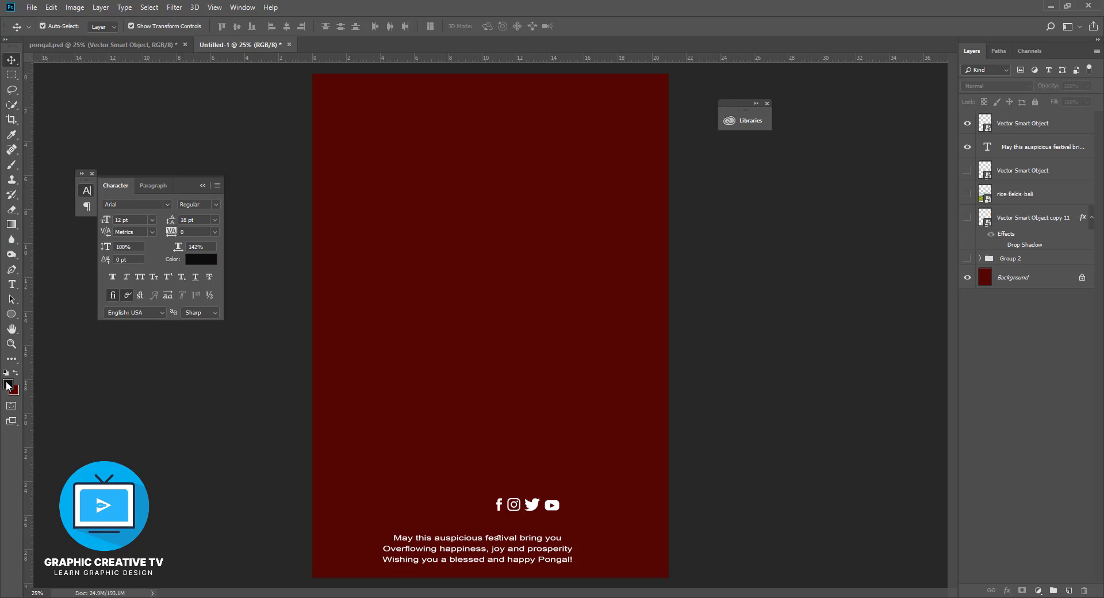
Add a new empty layer directly above the Background layer
left_click(1031, 281)
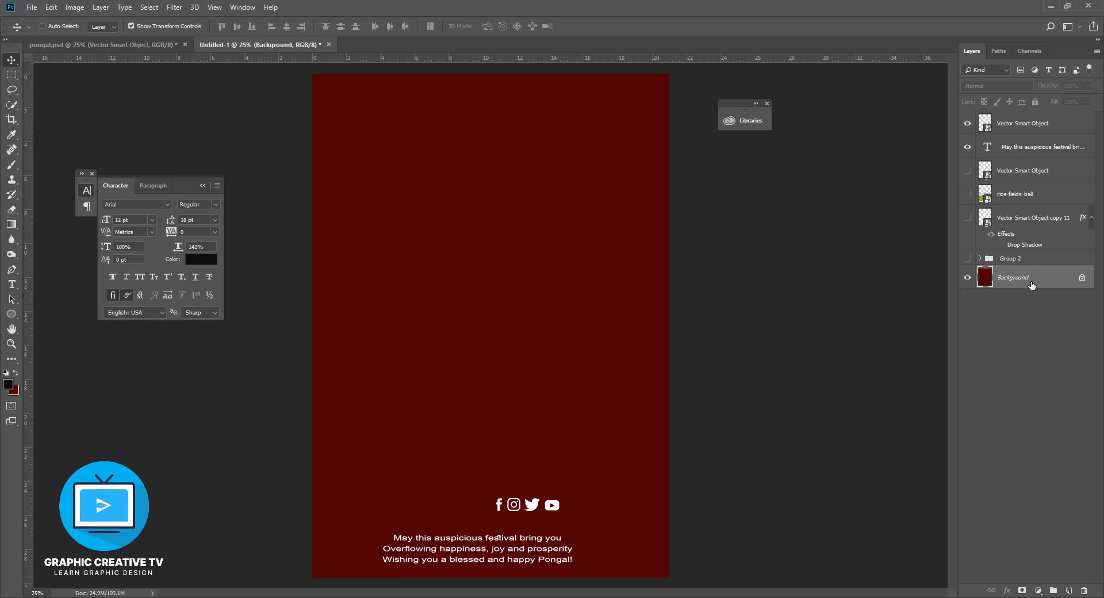
key("ctrl+shift+n")
key("Return")
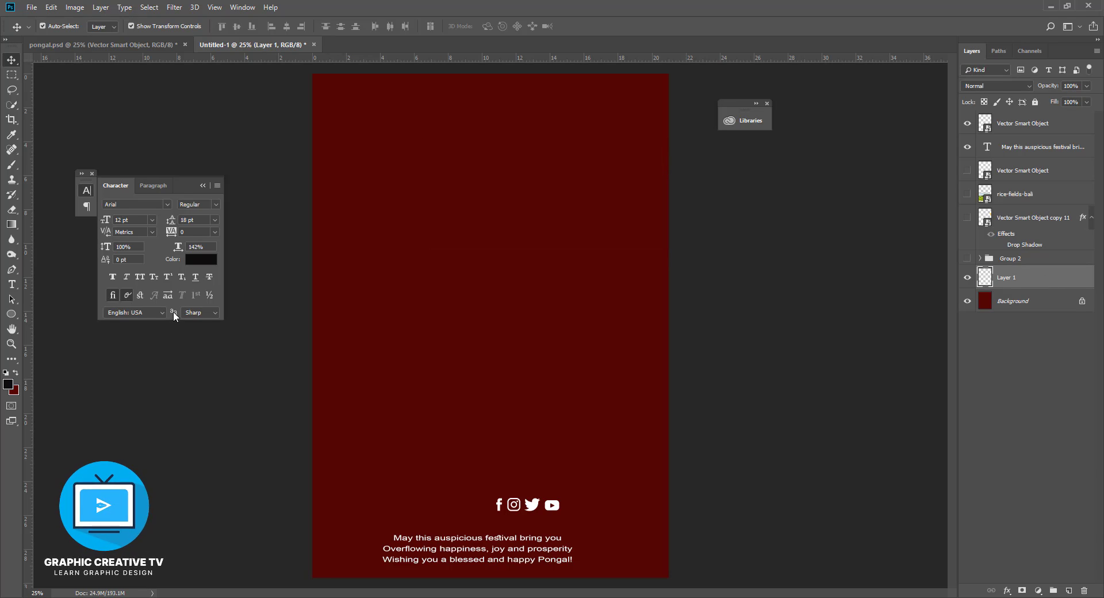
Set the foreground color to bright red e81b1b
left_click(4, 388)
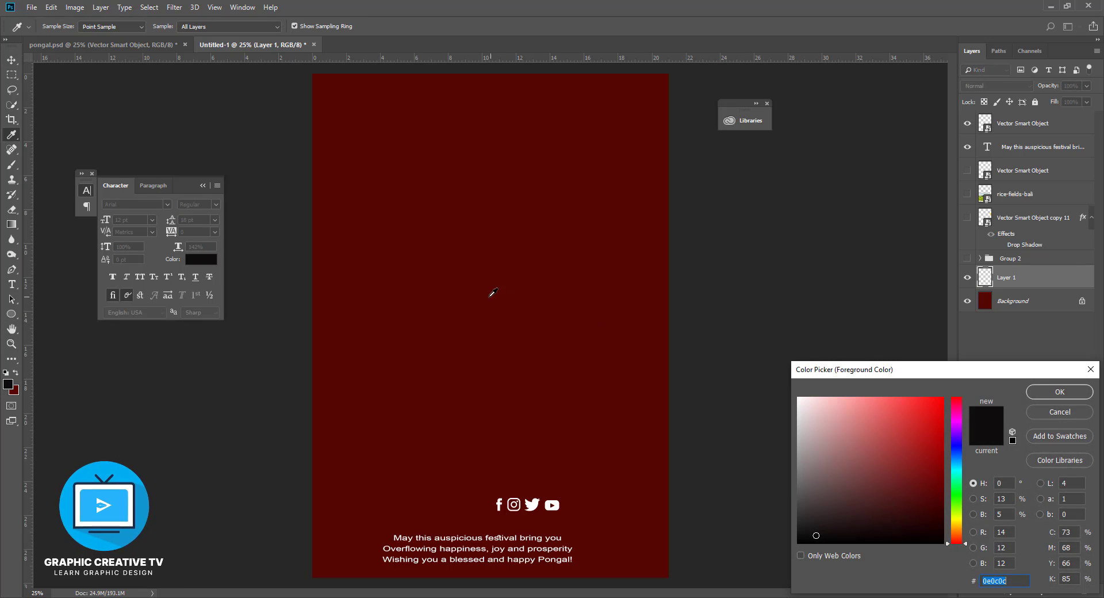
type("e81b1b")
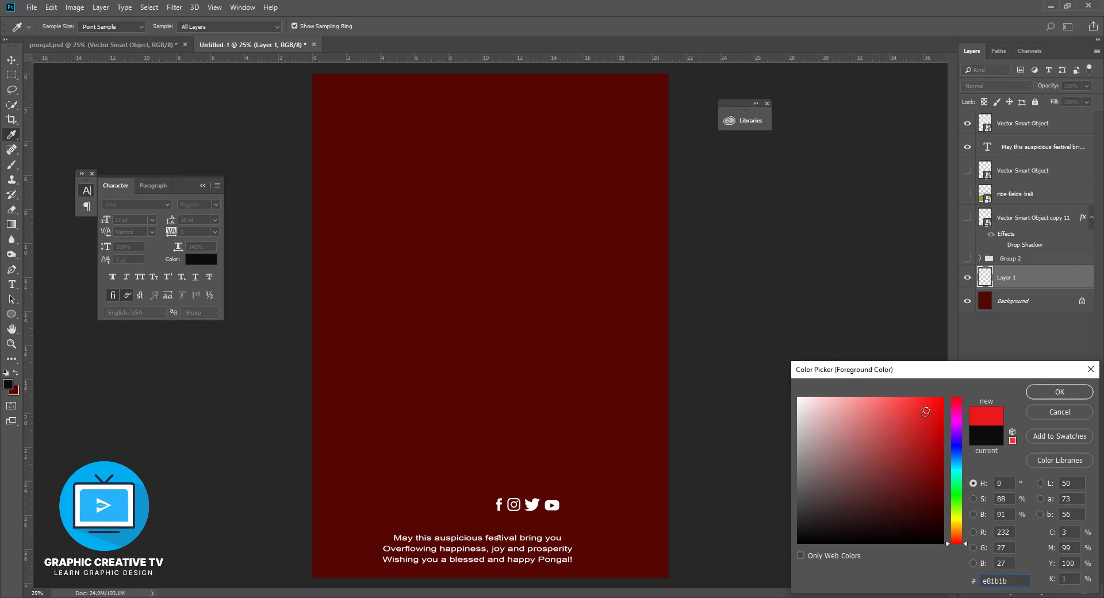
left_click(924, 414)
left_click(1069, 395)
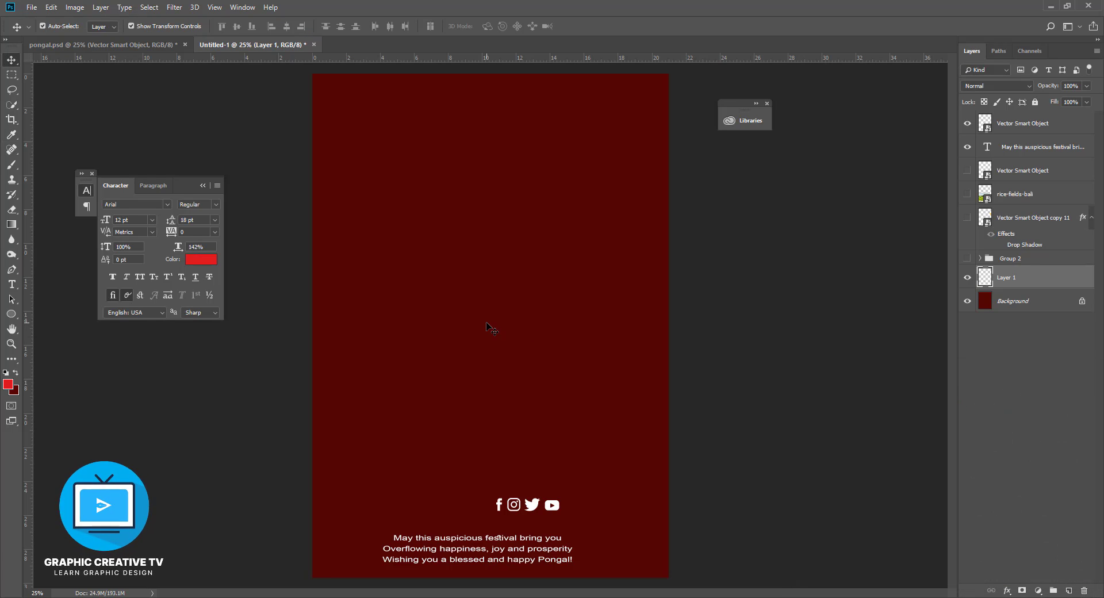
Paint a soft red glow in the page centre on Layer 1 using a 2500 px brush at 24% opacity
left_click(11, 164)
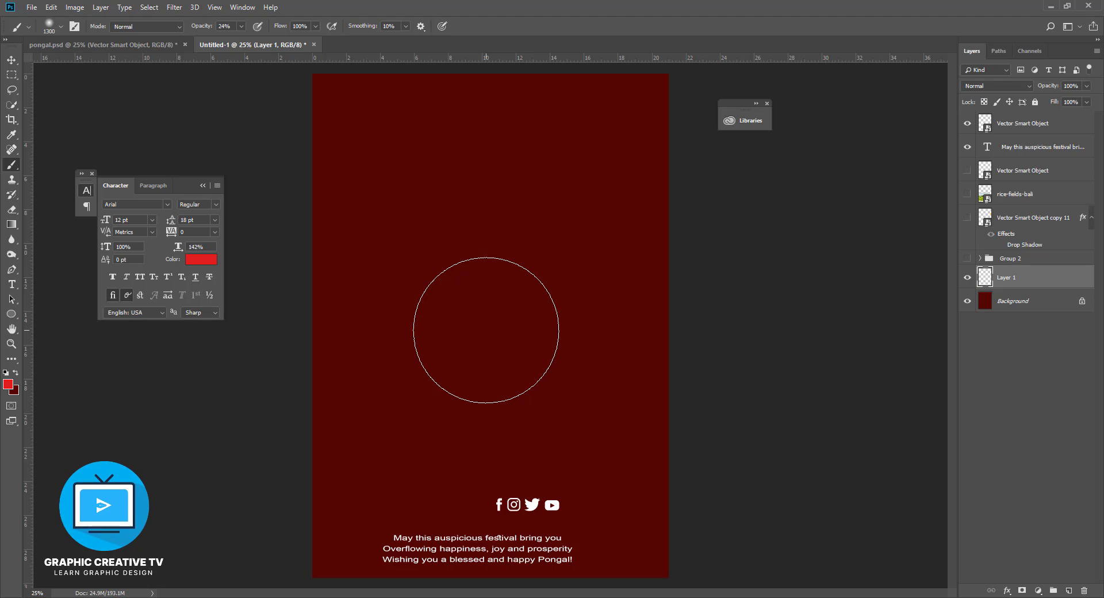
key("bracketright")
key("bracketright")
key("bracketright")
key("bracketright")
key("bracketright")
key("bracketright")
key("bracketright")
key("bracketright")
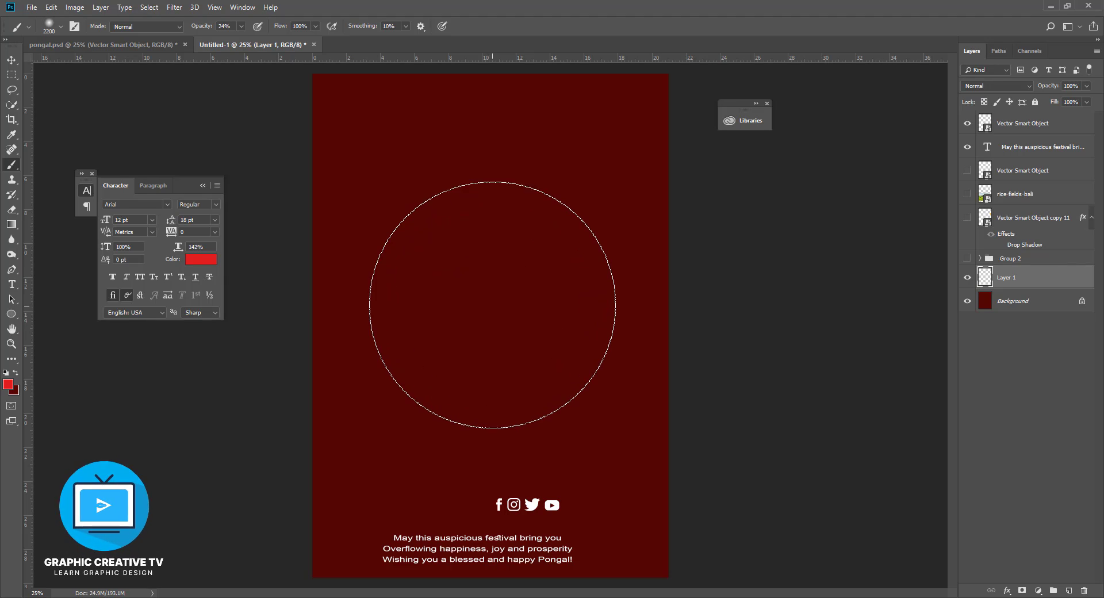
key("bracketright")
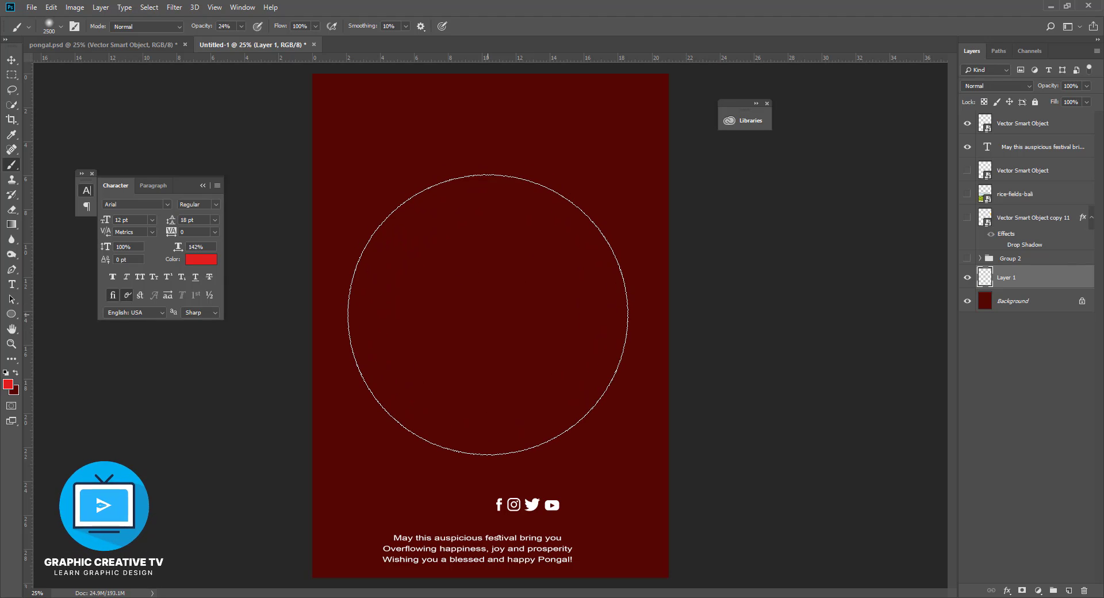
left_click(488, 314)
left_click(487, 315)
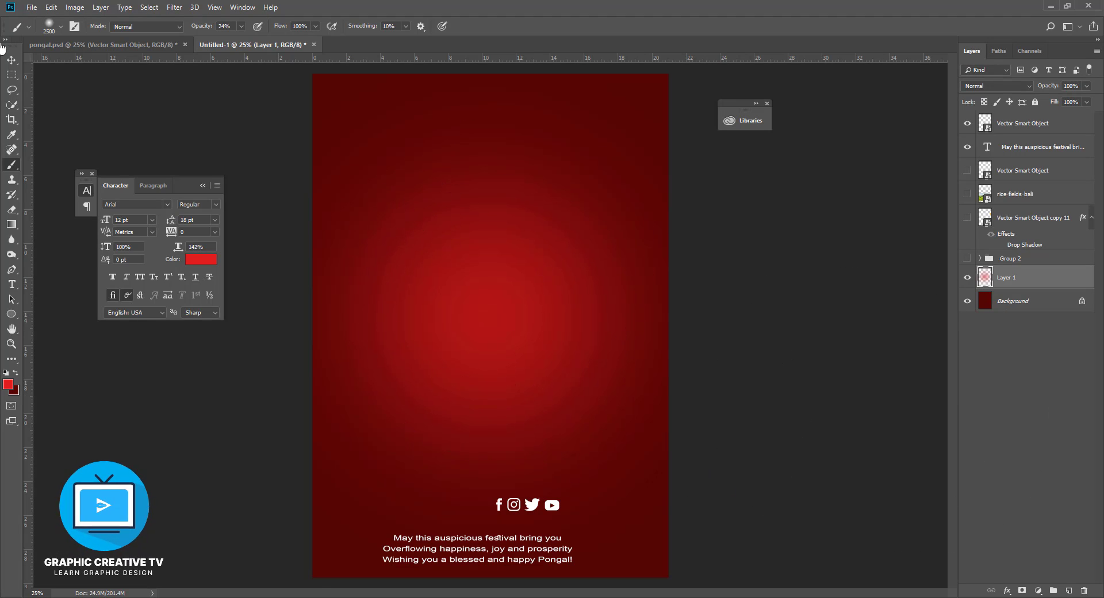
Show Group 2, which holds the Pongal pots artwork and the title
left_click(10, 59)
left_click(501, 227)
left_click(1011, 258)
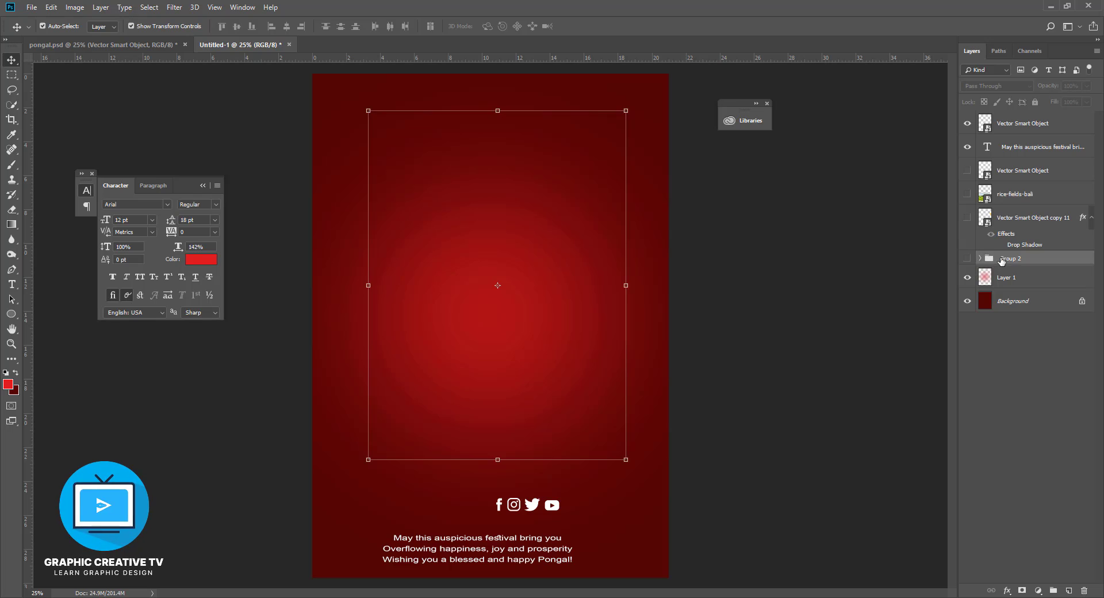
left_click(968, 258)
left_click(862, 338)
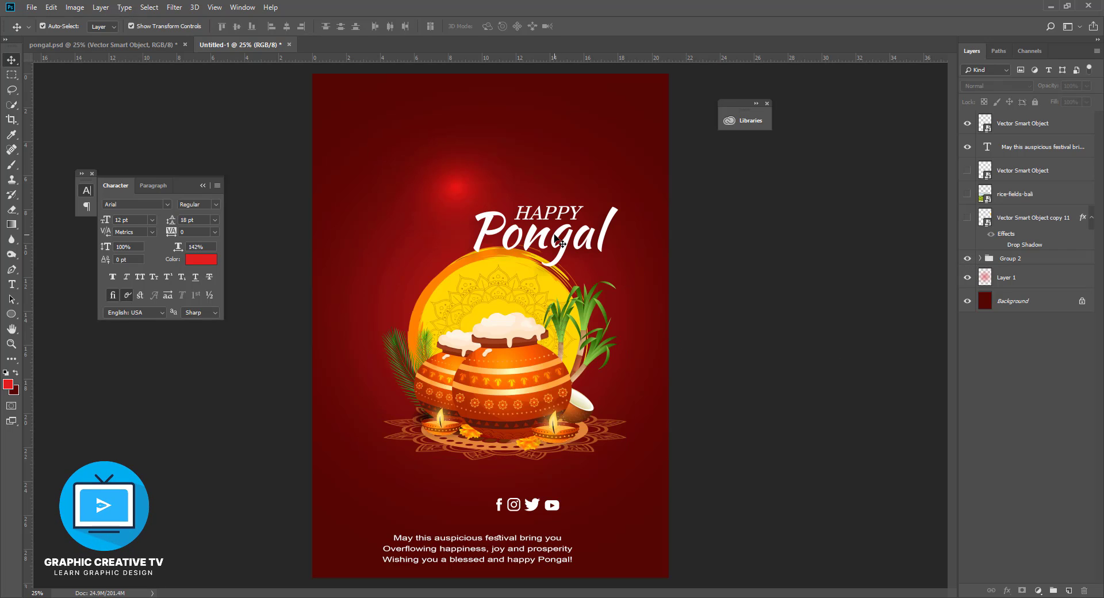
Move the Happy Pongal title up to the top edge of the page and collapse Group 2
left_click_drag(570, 246, 498, 132)
left_click(541, 295)
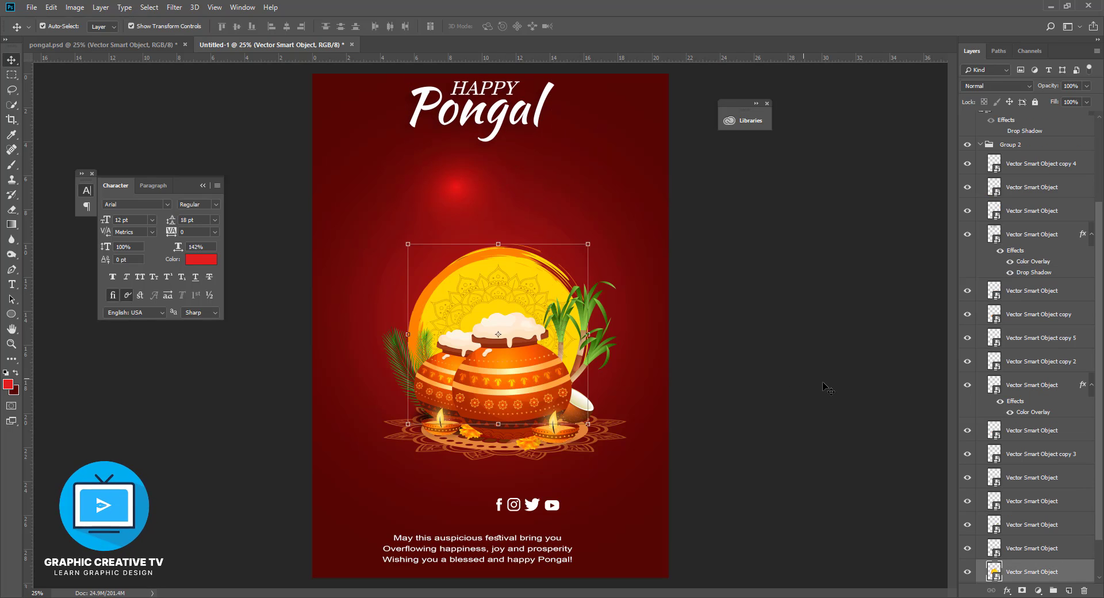
left_click(823, 384)
left_click(494, 281)
left_click(980, 145)
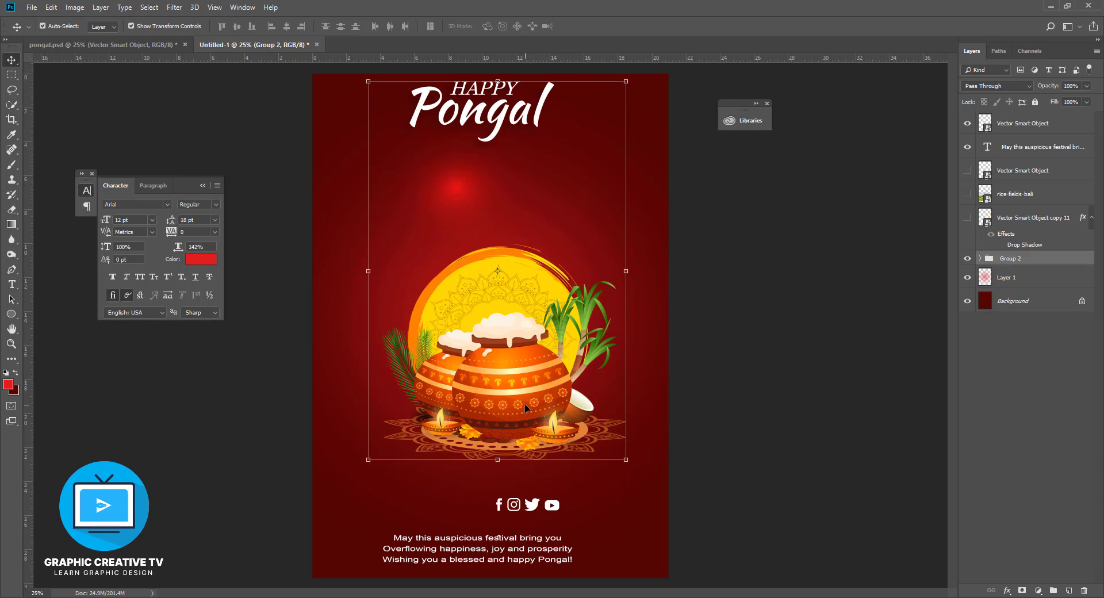
left_click_drag(524, 403, 514, 350)
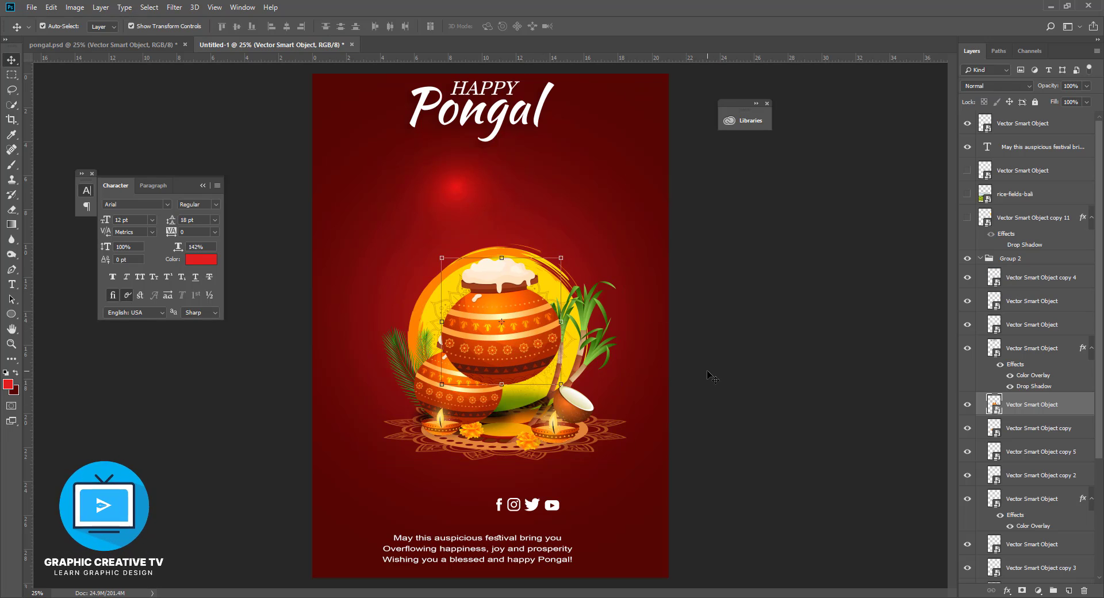
key("ctrl+z")
left_click(776, 361)
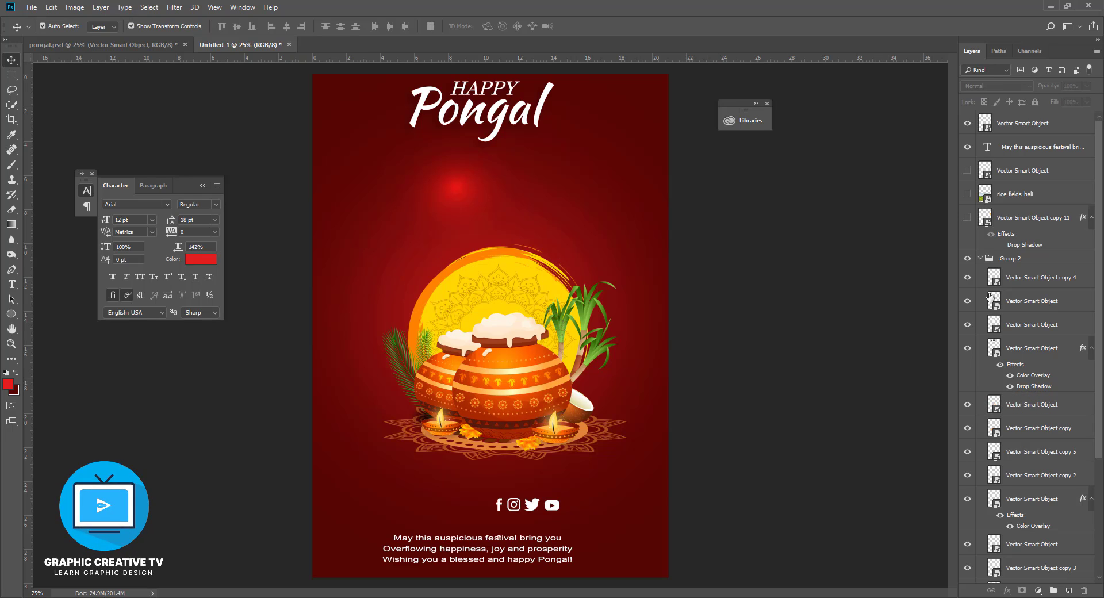
left_click(981, 259)
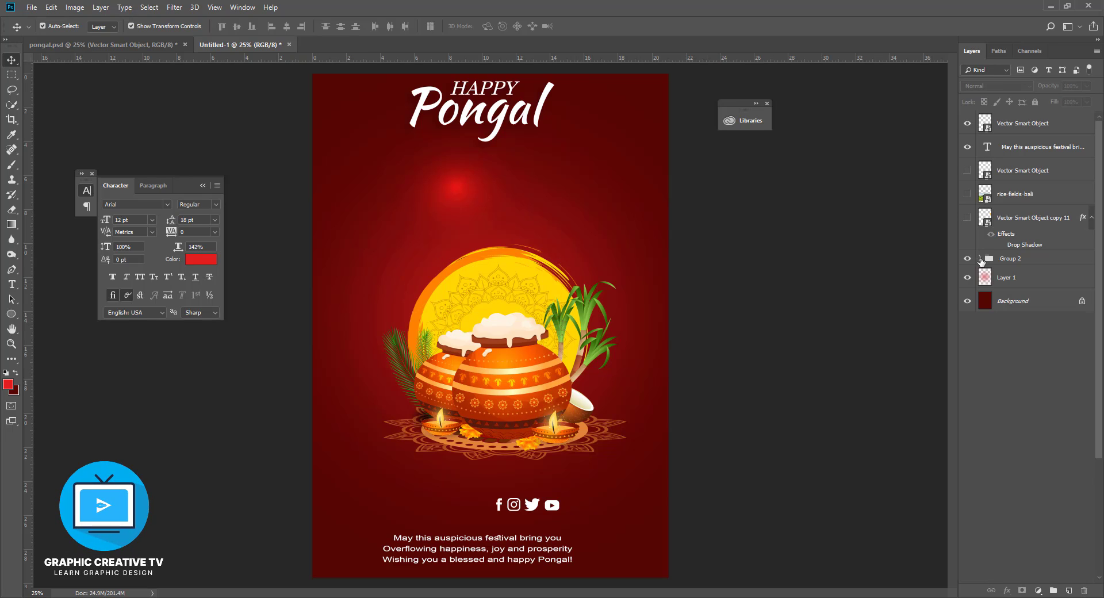
Move the whole of Group 2 slightly up and to the left on the page
left_click(1021, 265)
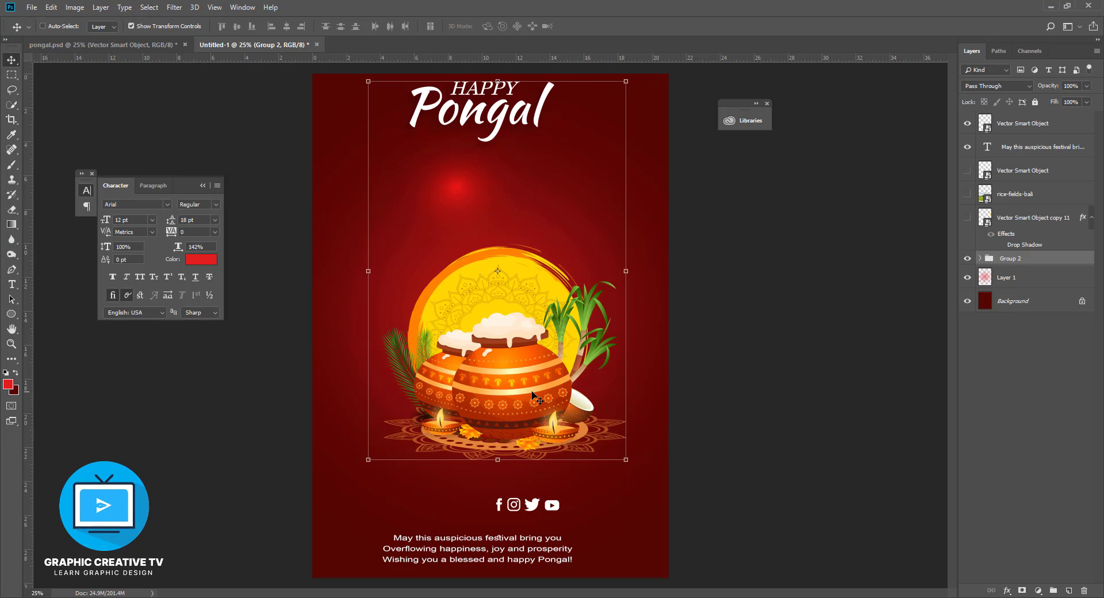
left_click_drag(532, 392, 520, 373)
left_click(545, 142, "ctrl")
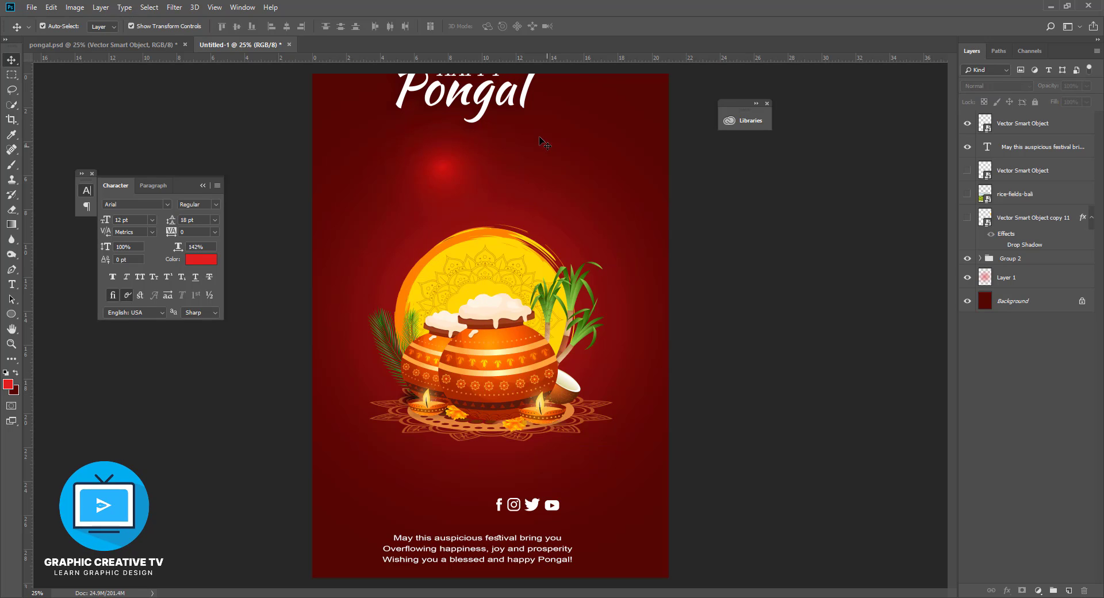
Move the Happy Pongal title down to just above the sun circle and centre it horizontally on the page
left_click_drag(488, 106, 516, 192)
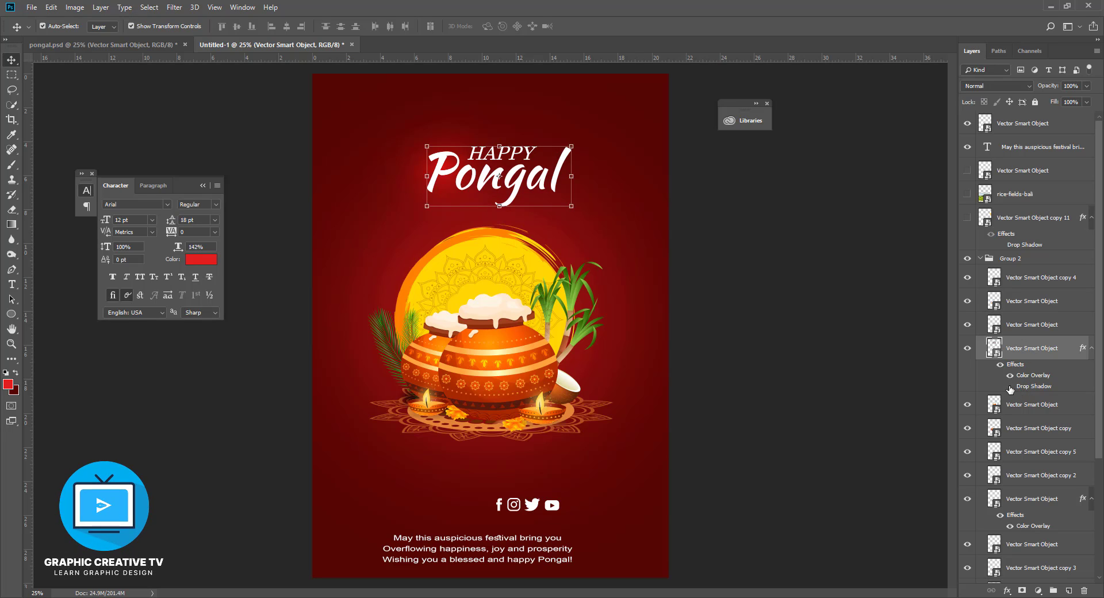
left_click(754, 305)
left_click(499, 183)
key("ctrl+a")
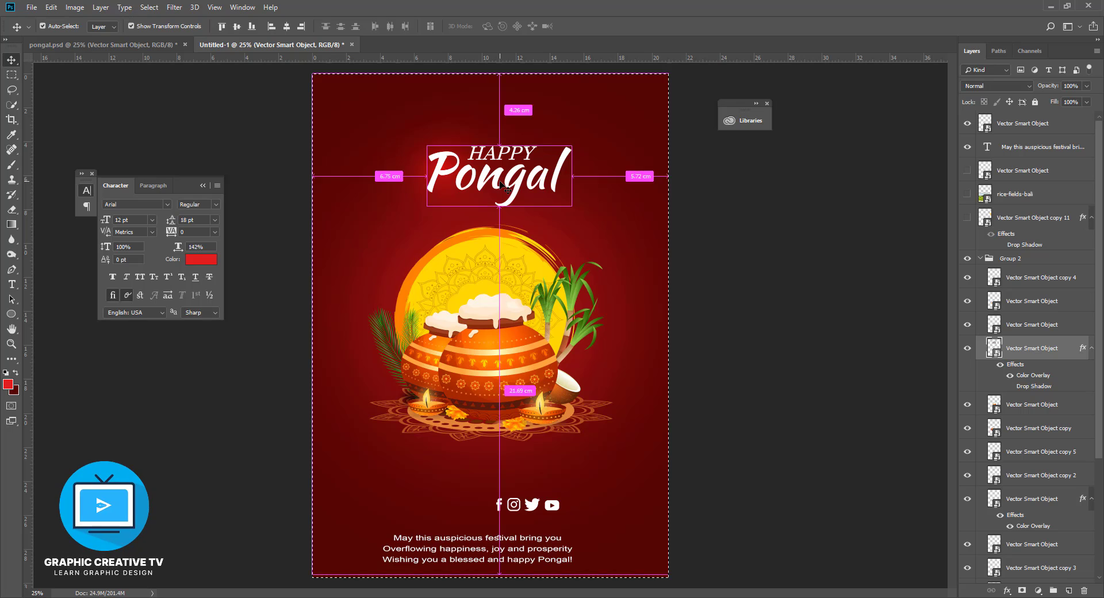
left_click(287, 25)
left_click(681, 263)
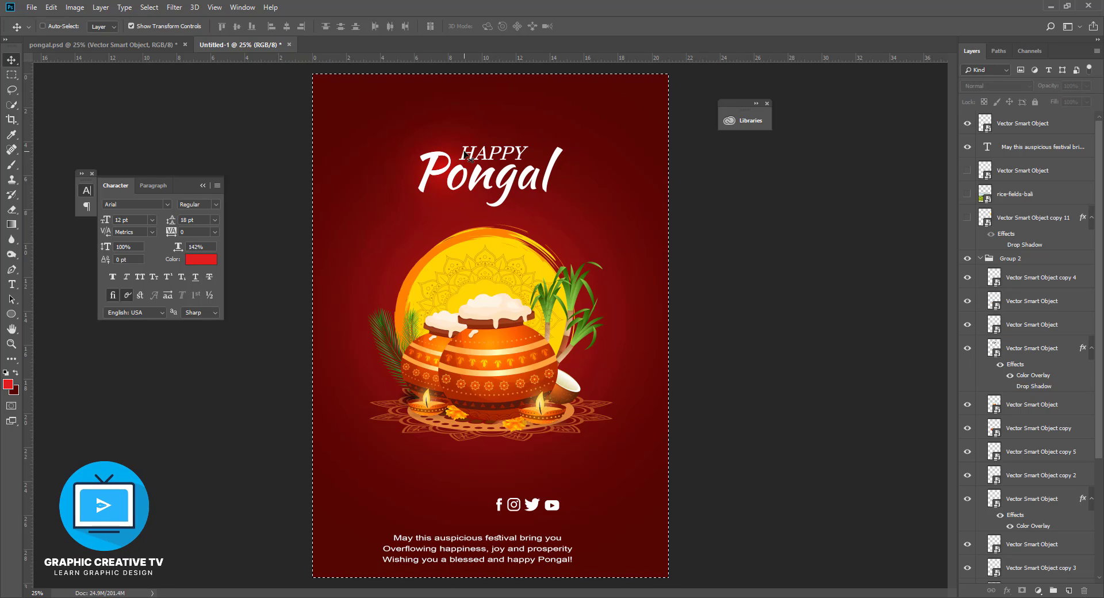
key("ctrl+d")
Collapse Group 2 and show the marigold garland layer, Vector Smart Object copy 11
left_click(457, 168)
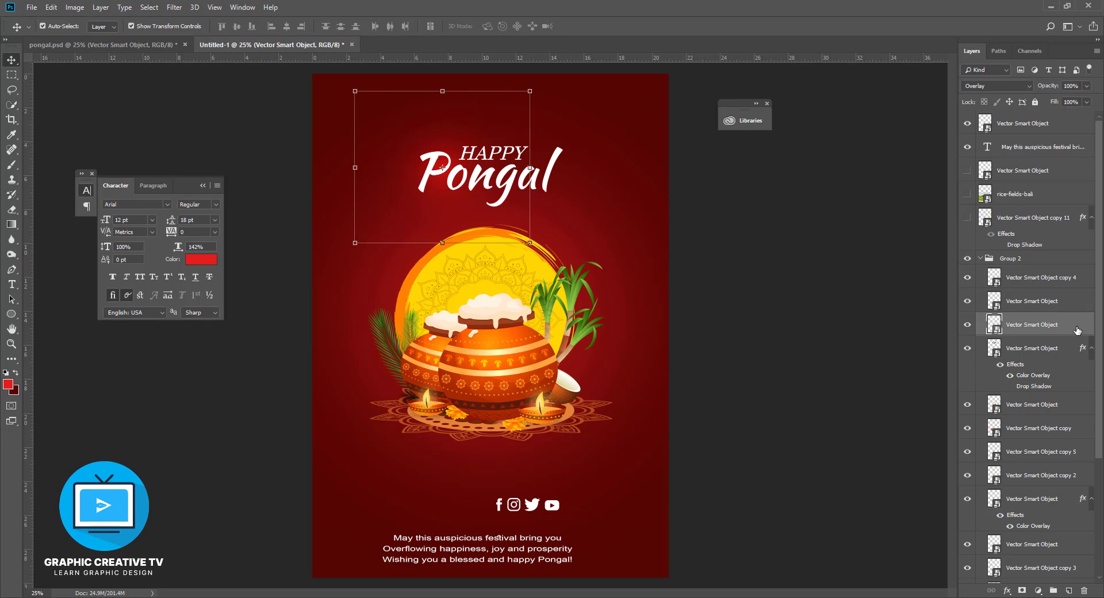
left_click(982, 258)
left_click(968, 218)
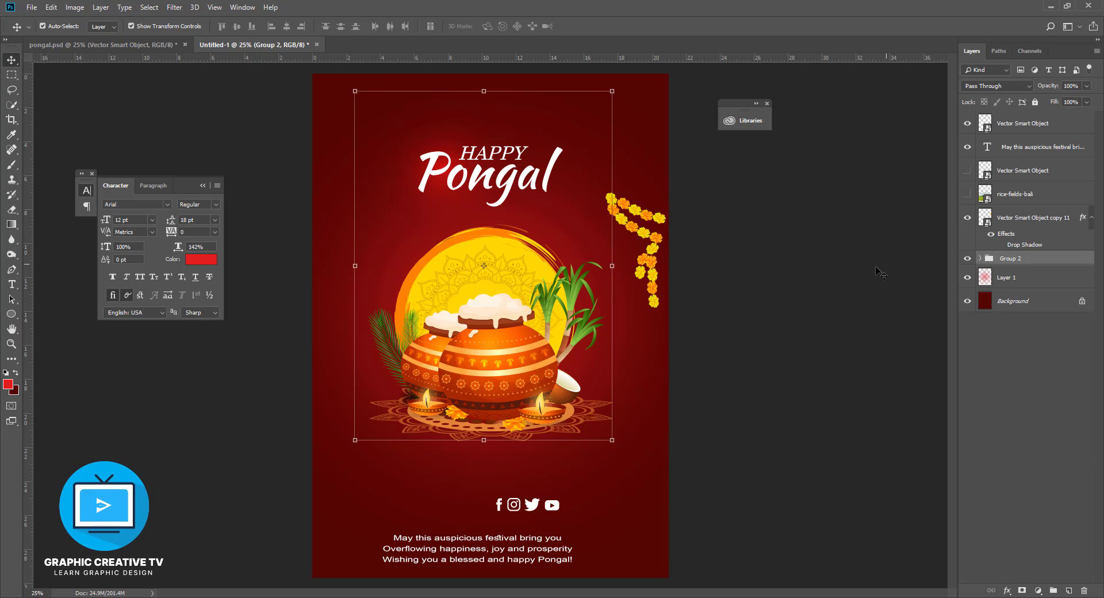
left_click(684, 276)
Place the marigold garland in the page's top-right corner and add a horizontally flipped copy in the top-left corner
left_click_drag(652, 267, 356, 141)
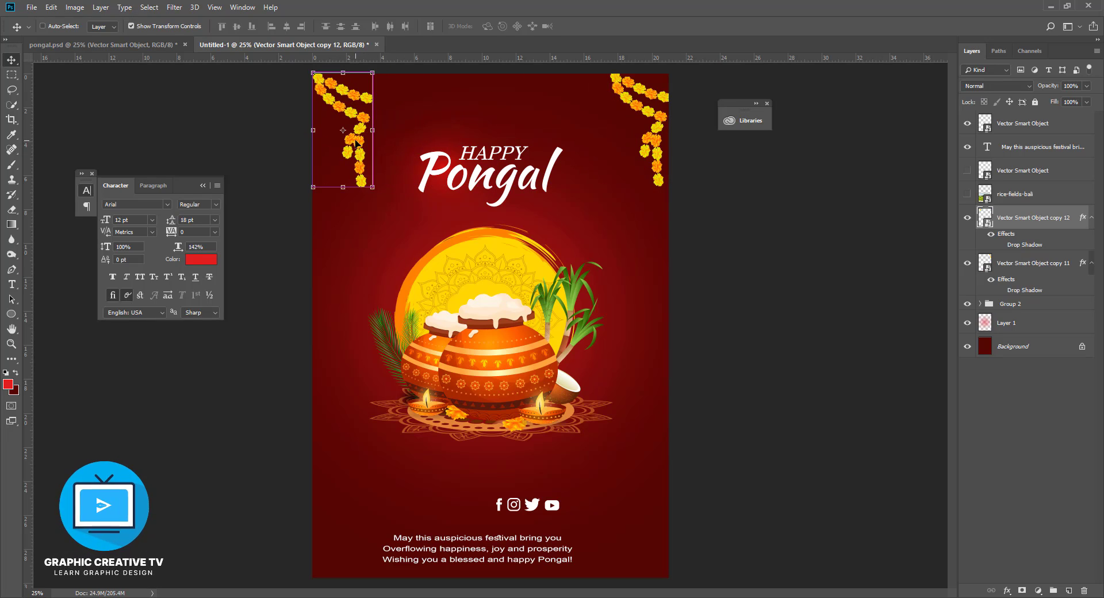
right_click(356, 140, "ctrl")
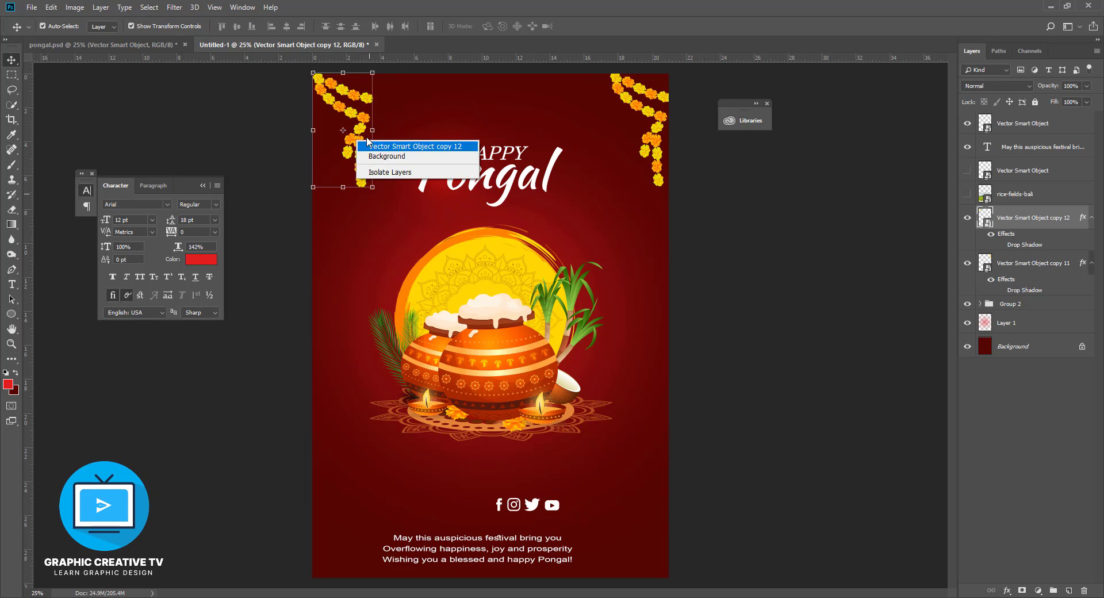
left_click(361, 117)
left_click_drag(360, 117, 361, 117)
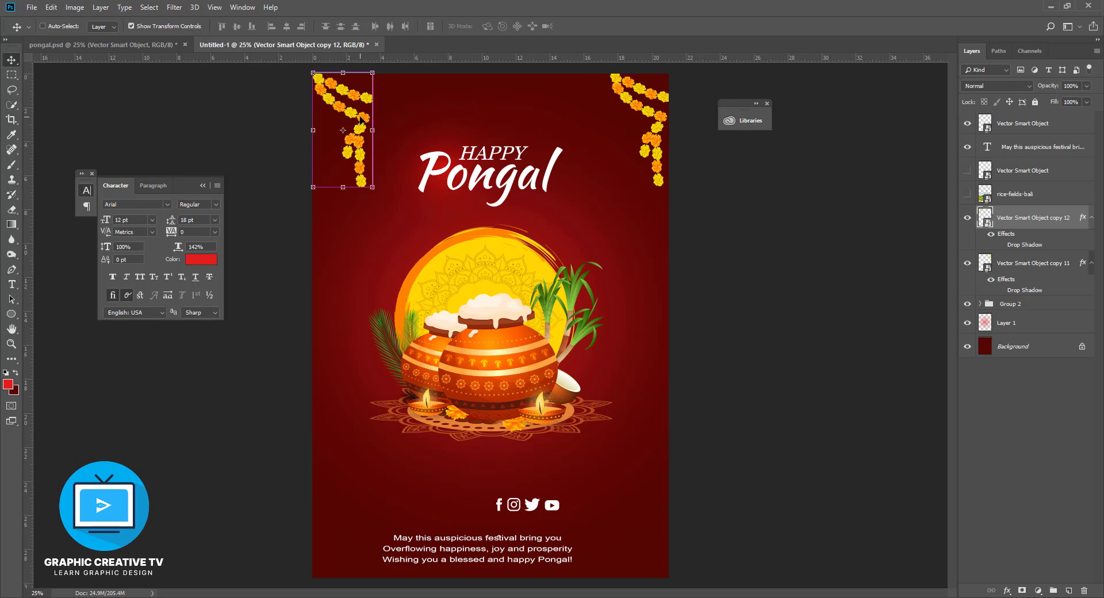
key("ctrl+t")
right_click(360, 117)
left_click(384, 249)
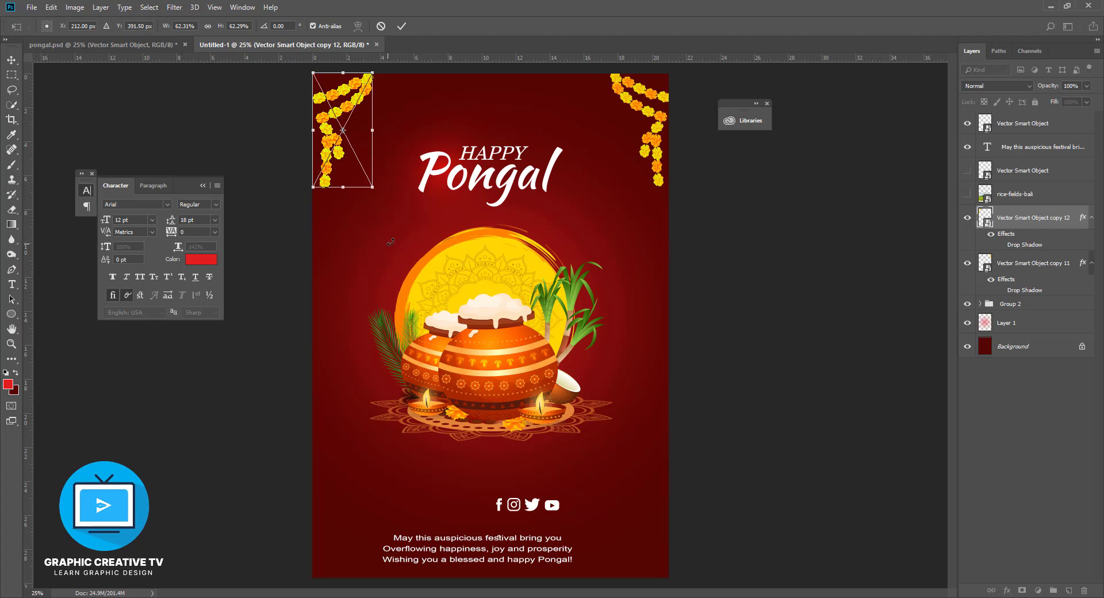
key("Return")
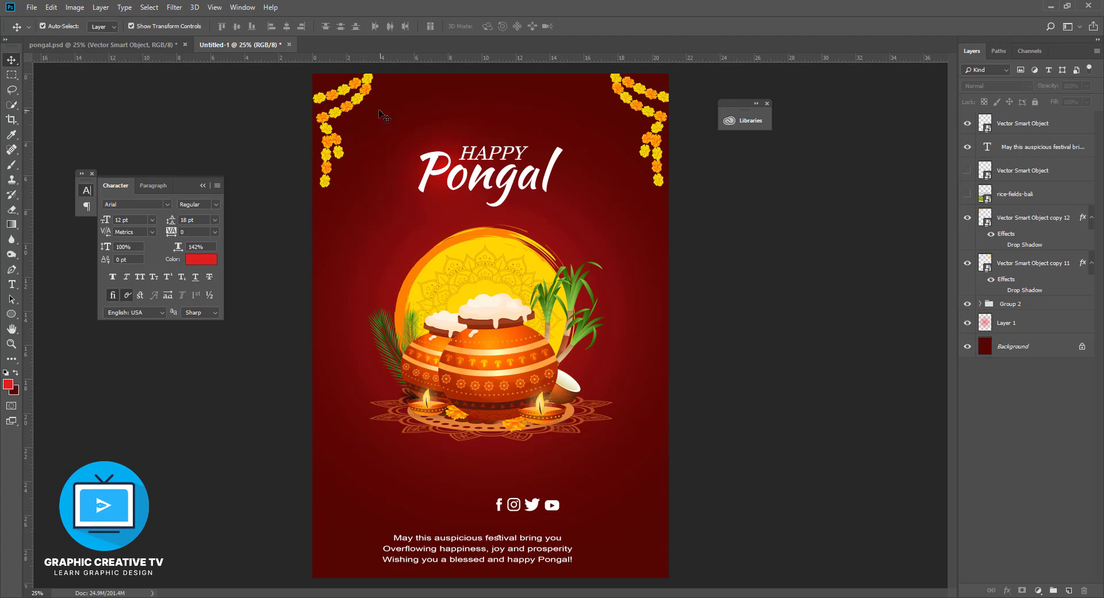
left_click(359, 102)
left_click(770, 261)
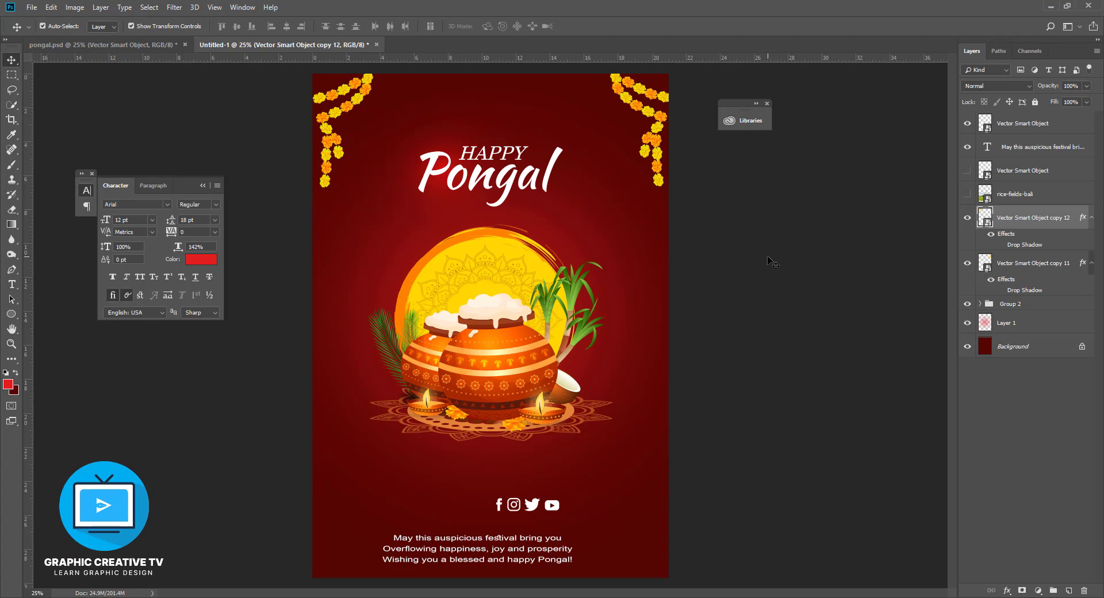
Centre Group 2 horizontally on the page, then try a vertical centring and undo it
left_click(525, 290)
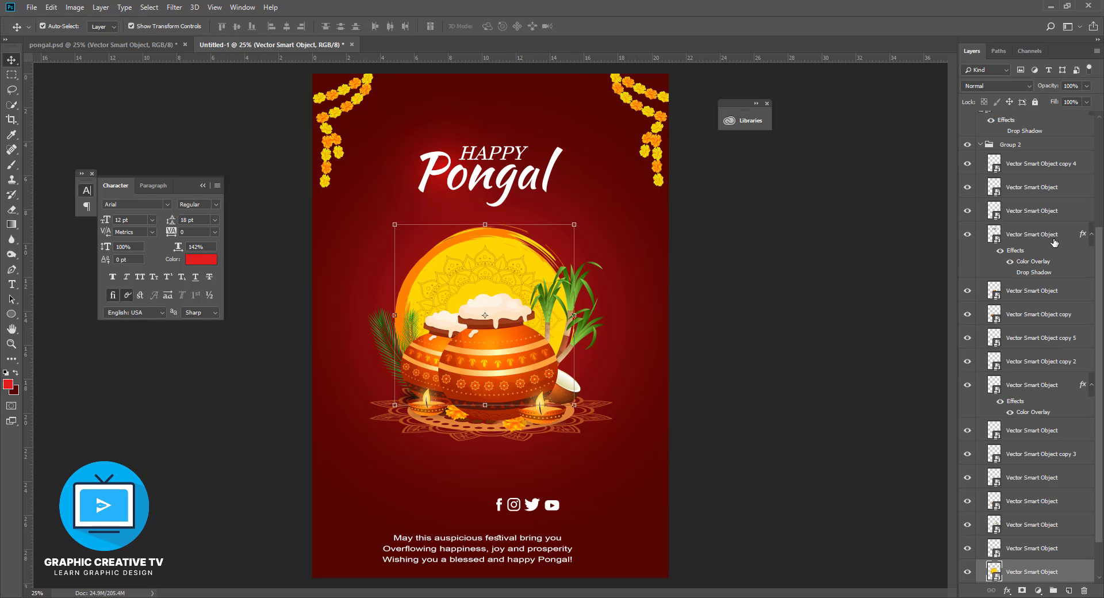
left_click(981, 146)
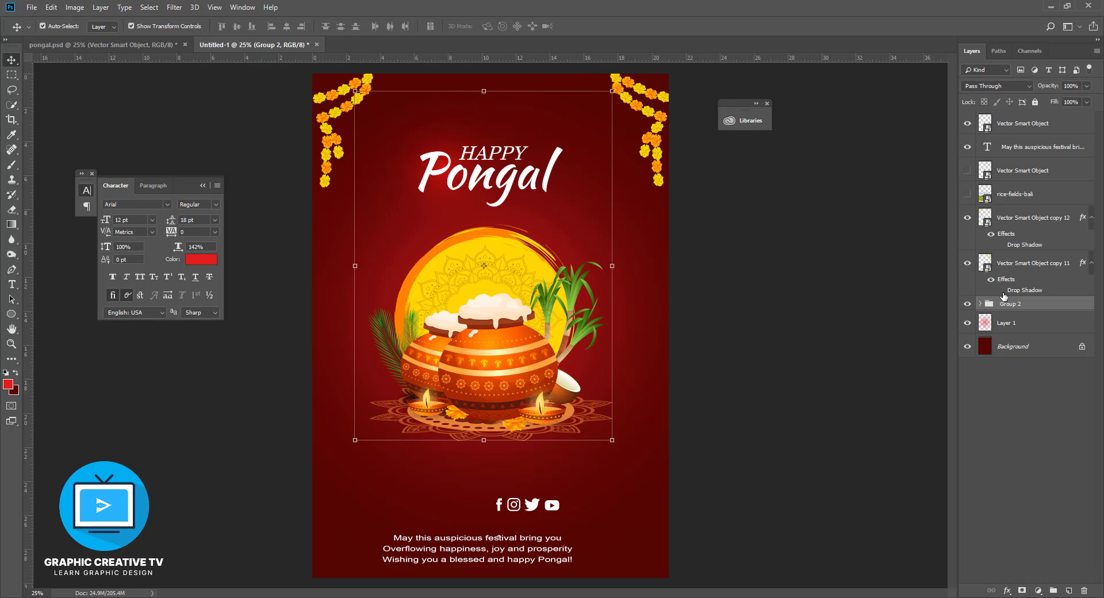
key("ctrl+a")
left_click(287, 27)
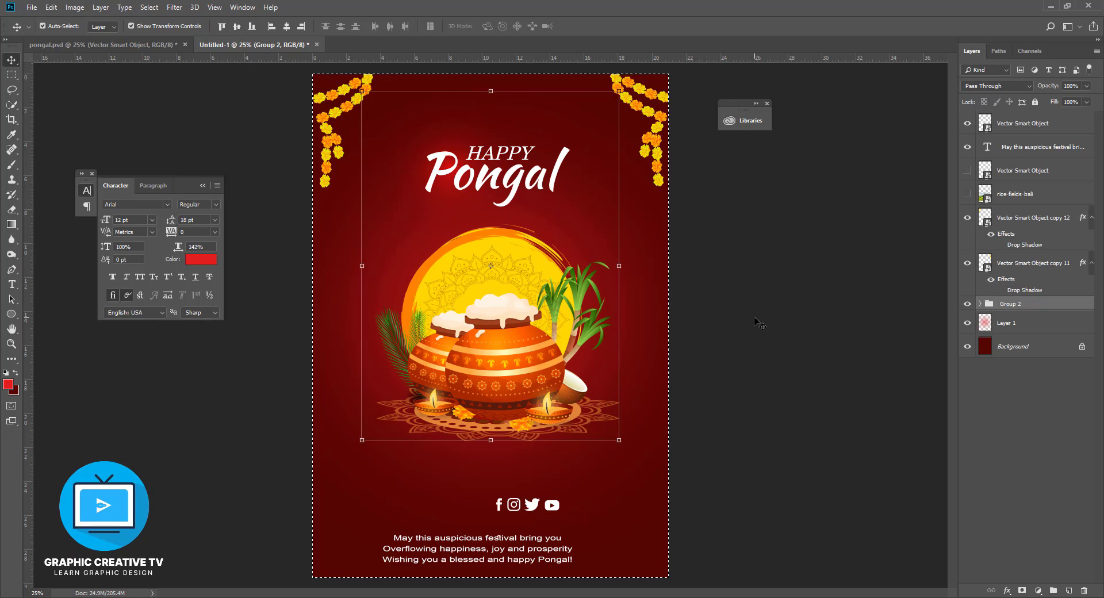
left_click(237, 27)
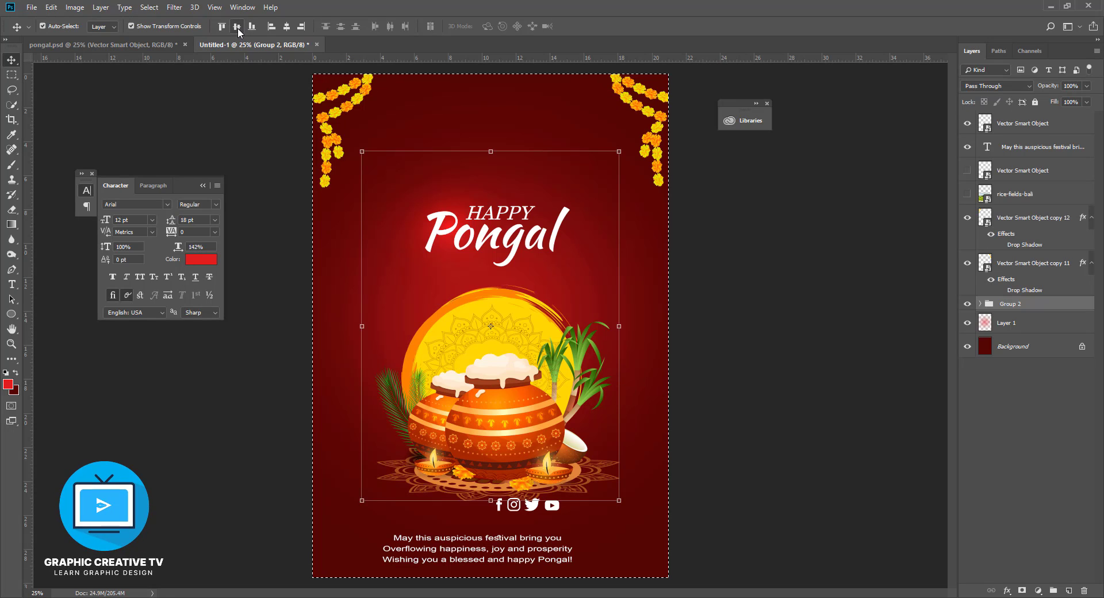
key("ctrl+z")
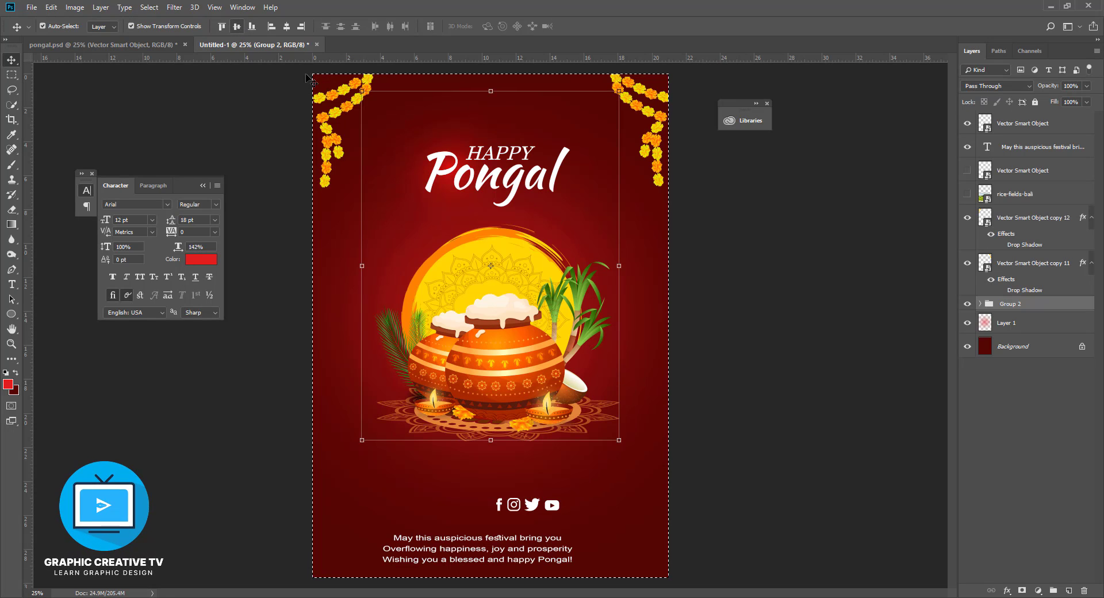
Clear the page selection and shift the red glow behind the Happy Pongal title
left_click(732, 353)
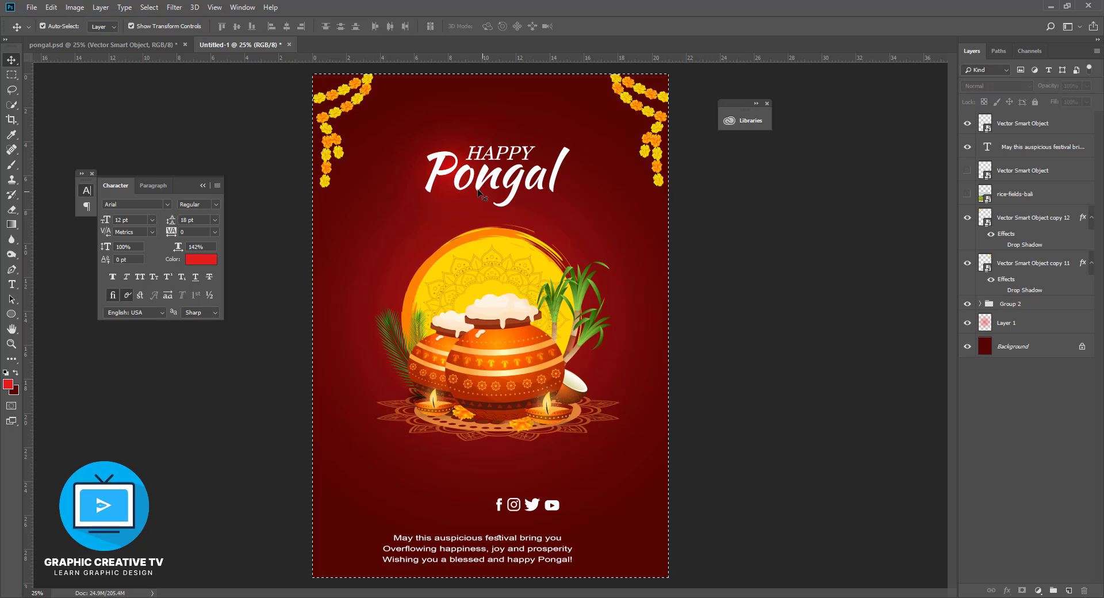
left_click(449, 166)
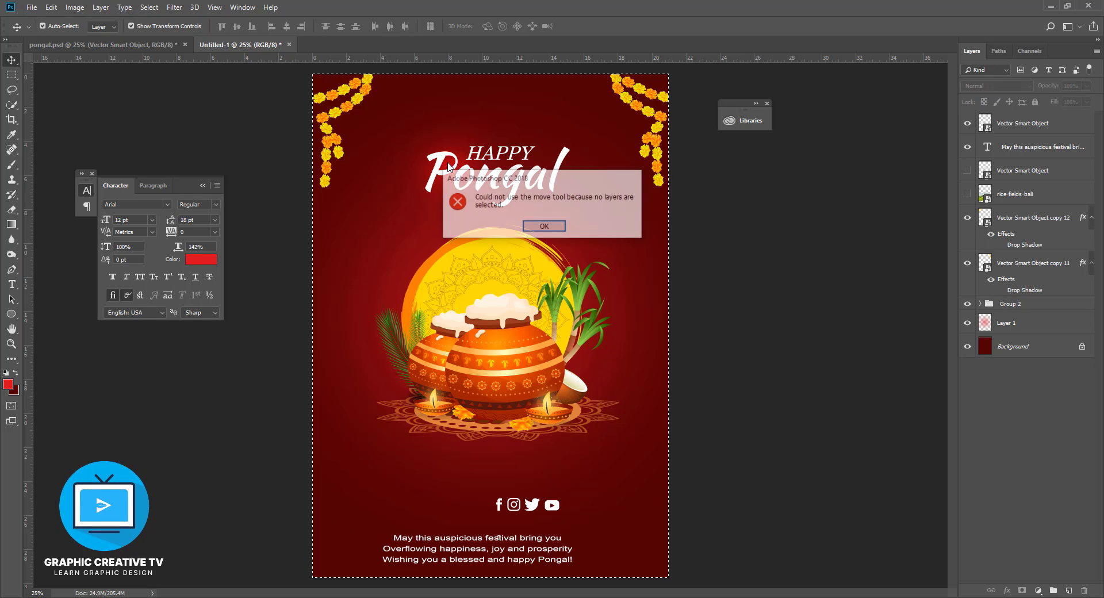
left_click(530, 229)
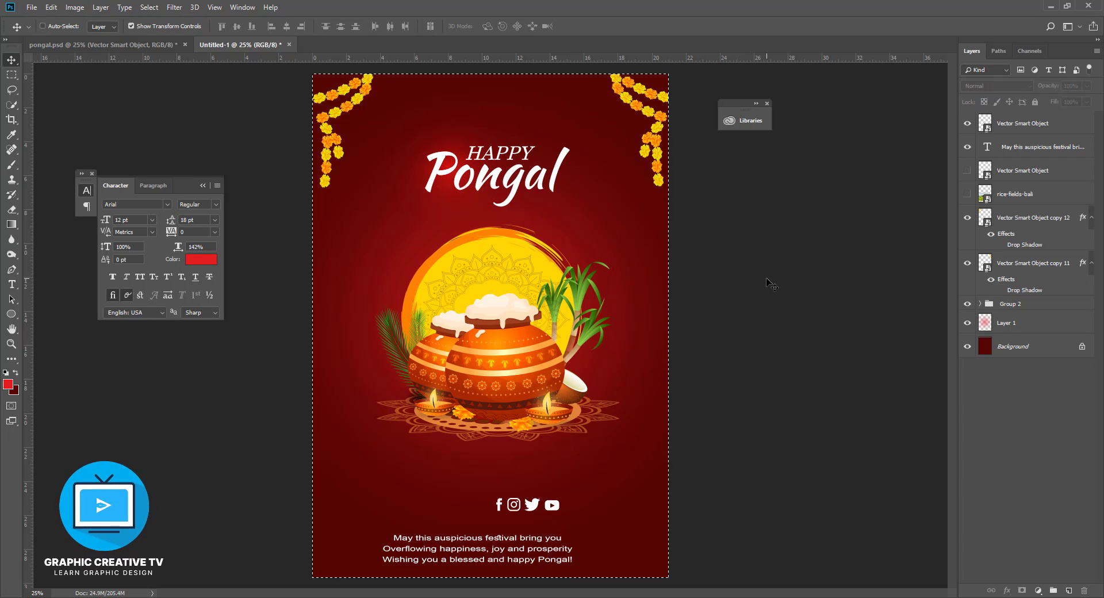
key("ctrl+d")
left_click(449, 167)
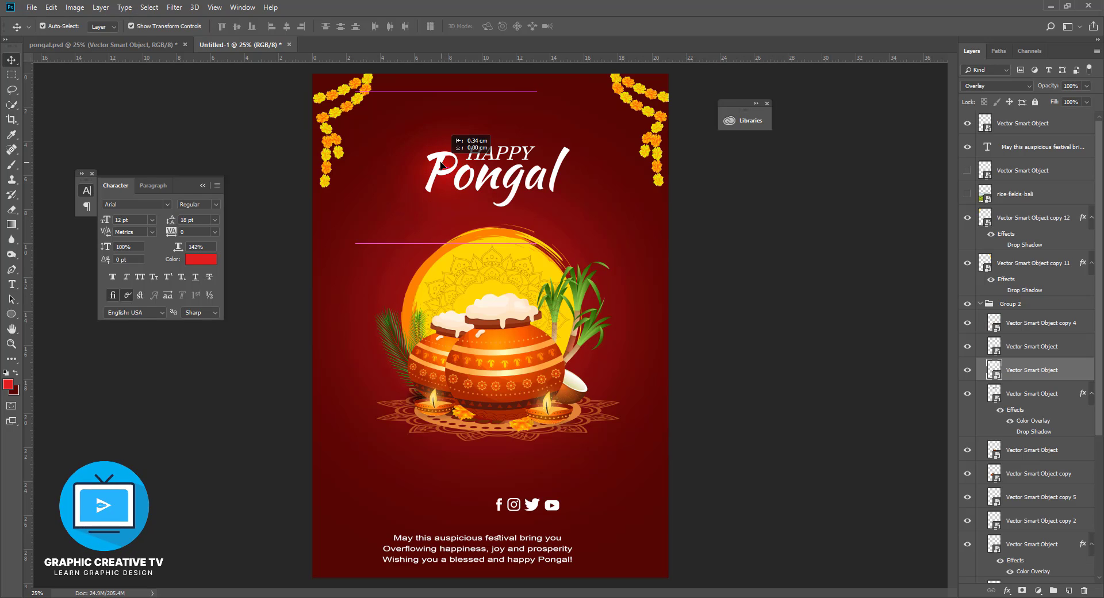
Reorder the mandala pattern layer in Group 2 so it sits directly above the yellow sun circle layer
left_click(502, 274)
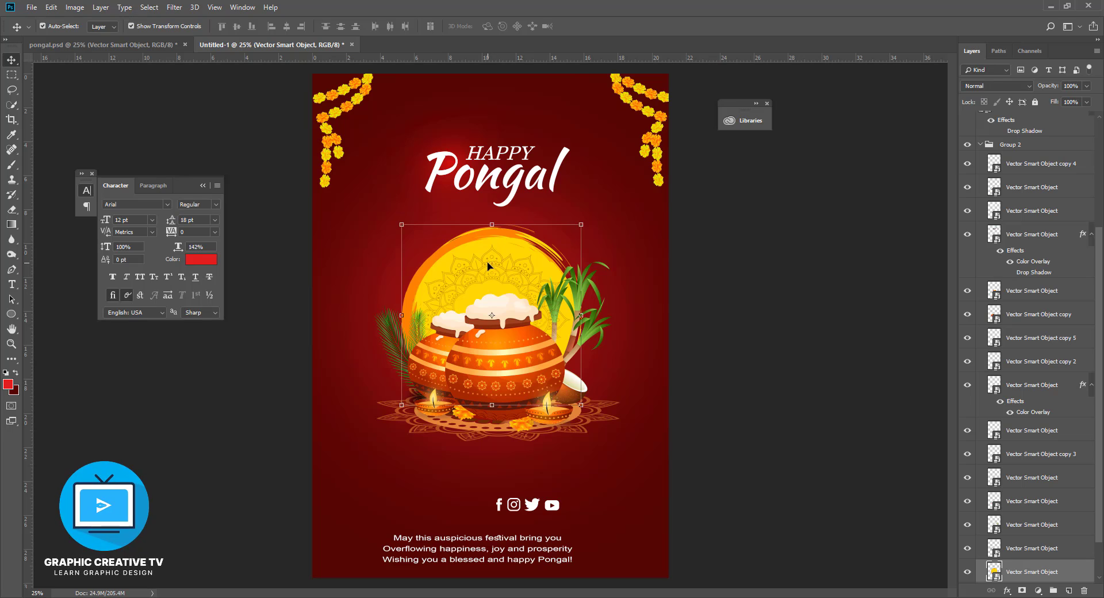
left_click_drag(488, 266, 488, 271)
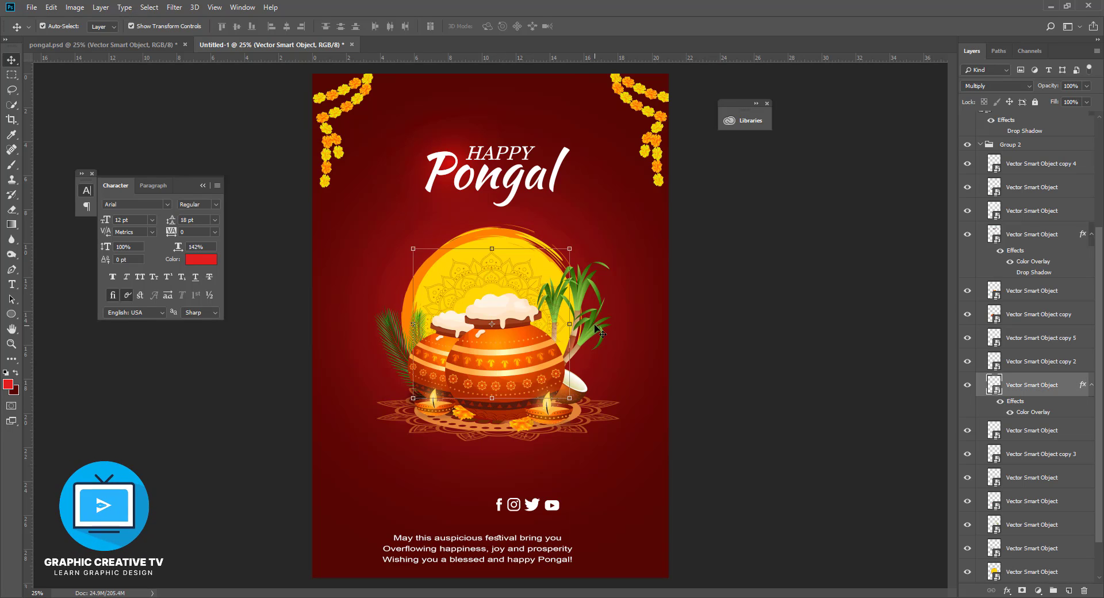
left_click_drag(1070, 405, 1061, 554)
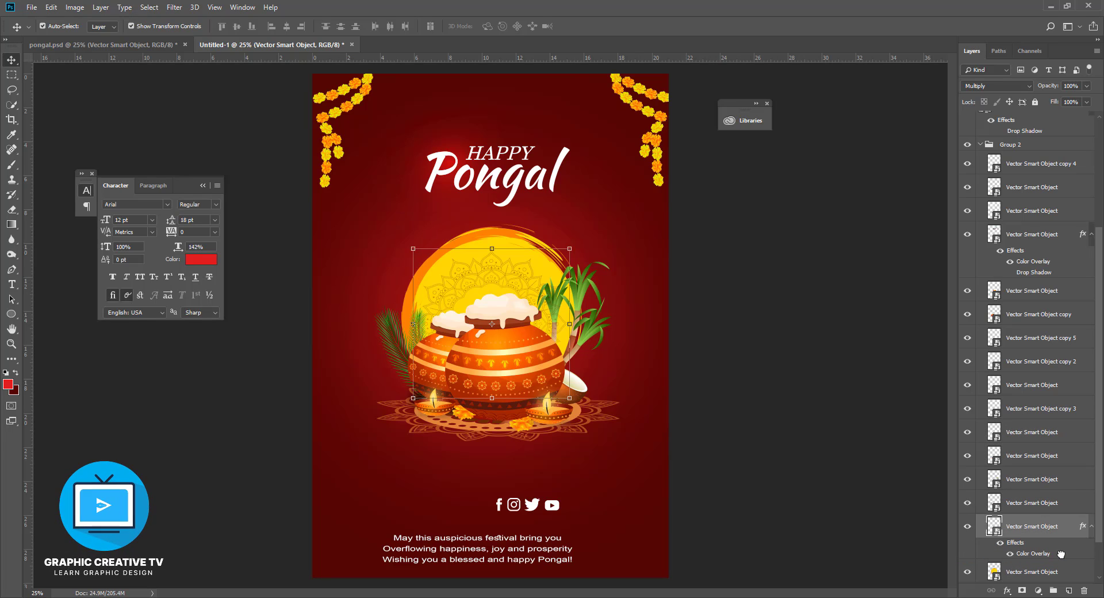
Move the yellow sun circle slightly down behind the pots and deselect it
left_click(507, 236)
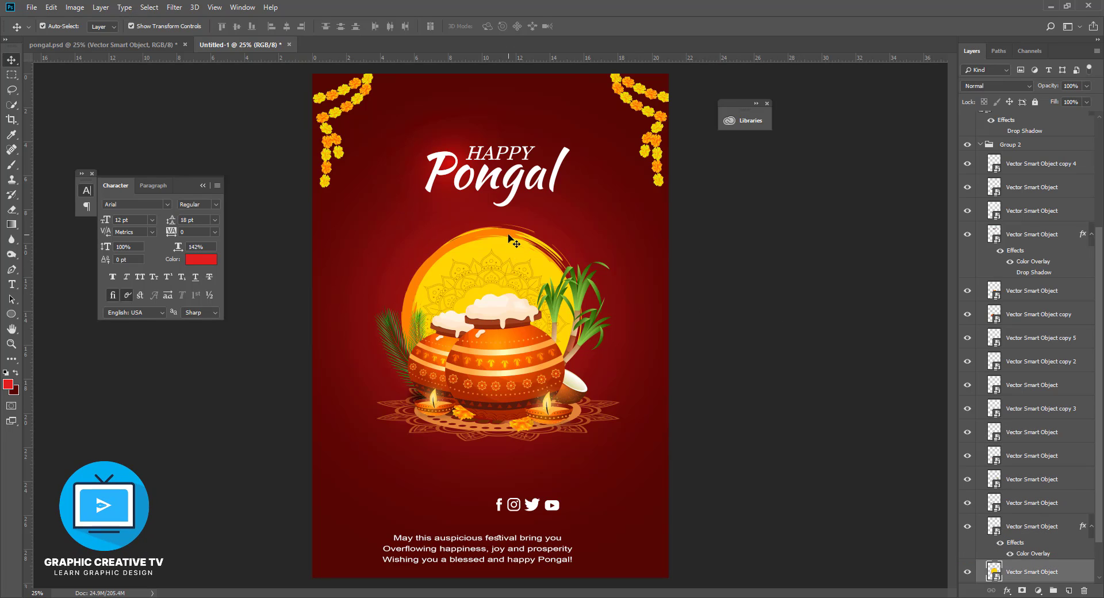
left_click_drag(505, 235, 505, 243)
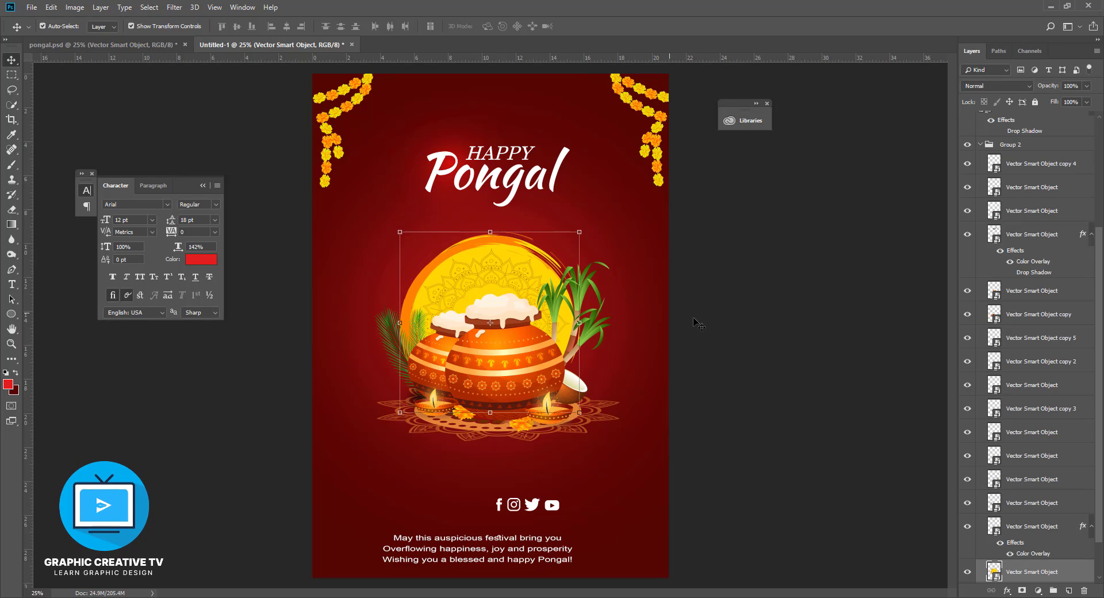
left_click(749, 379)
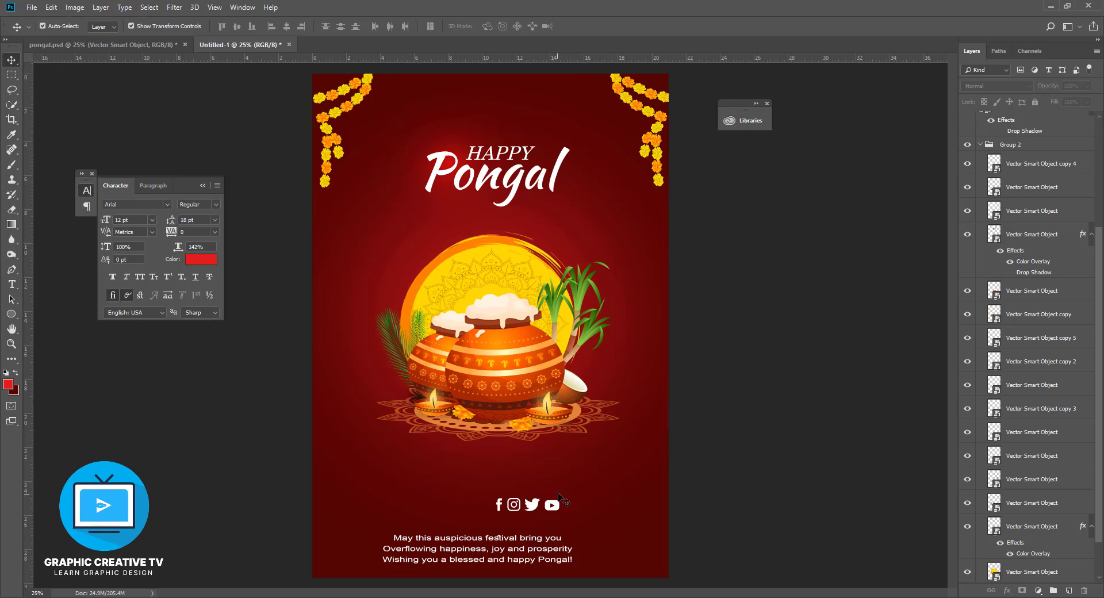
Shift the red glow behind the Happy Pongal title slightly to the left
left_click_drag(459, 156, 450, 156)
Show and select the hidden mandala layer directly above the rice-fields-bali layer
scroll(1001, 178, "up", 5)
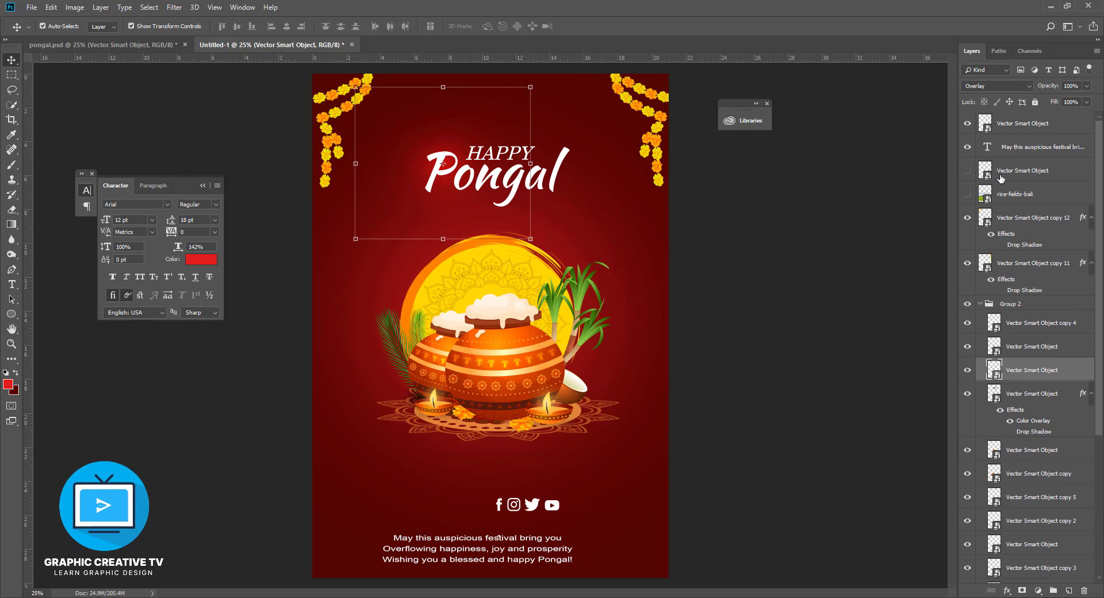
left_click(967, 194)
left_click(968, 196)
left_click(1002, 171)
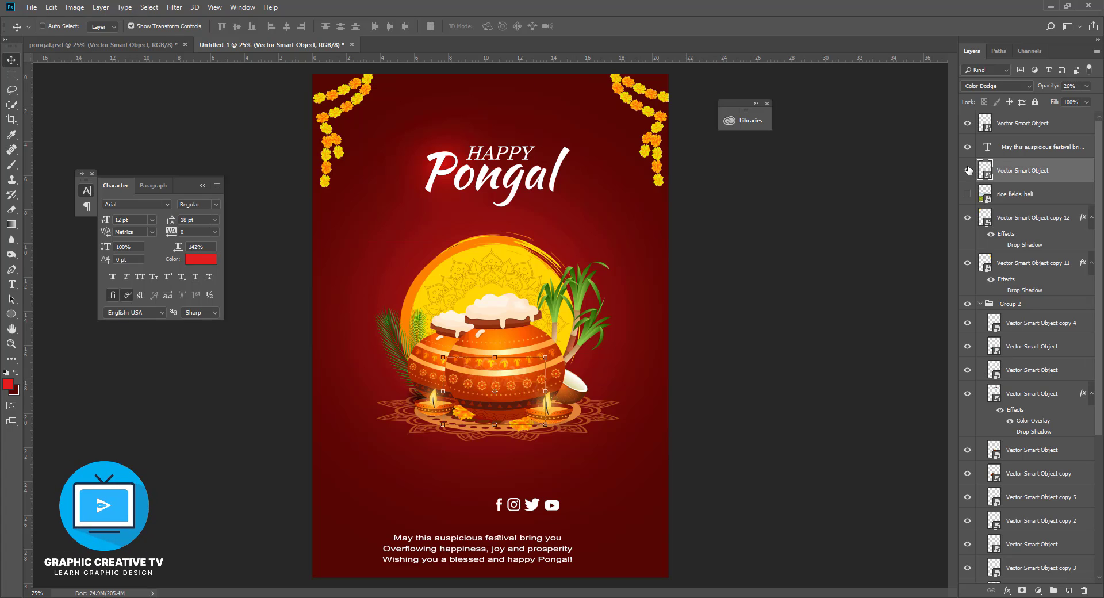
key("ctrl+t")
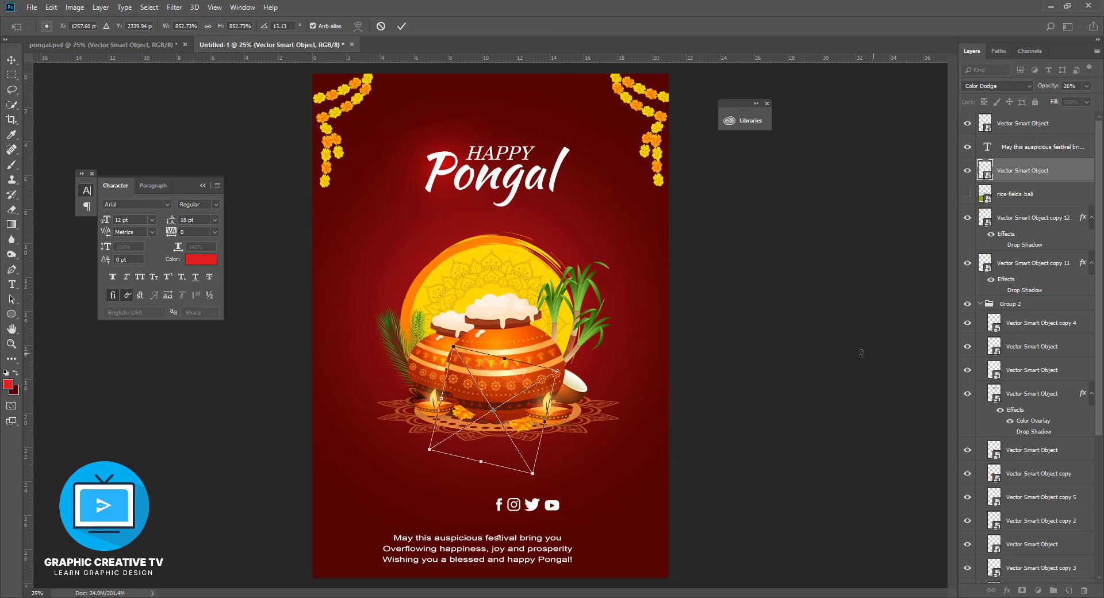
key("Escape")
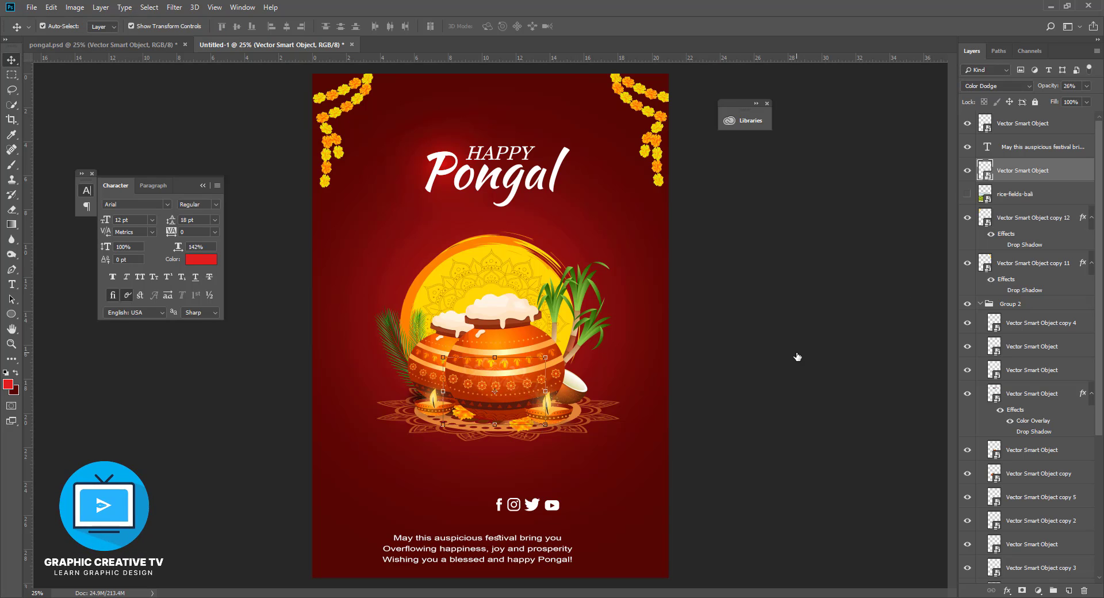
Move the faint mandala up from the pots and over to the left, just below the Happy Pongal title
key("shift+Up")
key("shift+Up")
key("shift+Up")
key("shift+Up")
key("shift+Up")
key("shift+Up")
key("shift+Up")
key("shift+Up")
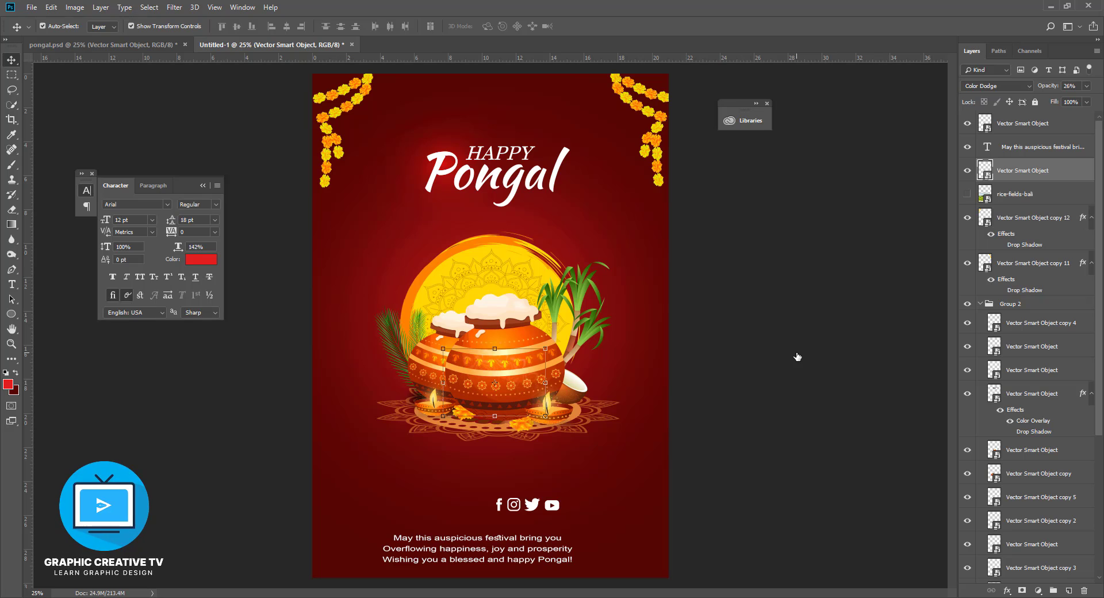
key("shift+Up")
key("shift+Up")
key("shift+Up")
key("shift+Up")
key("shift+Up")
key("shift+Up")
key("shift+Up")
key("shift+Up")
key("shift+Up")
key("shift+Up")
key("shift+Up")
key("shift+Up")
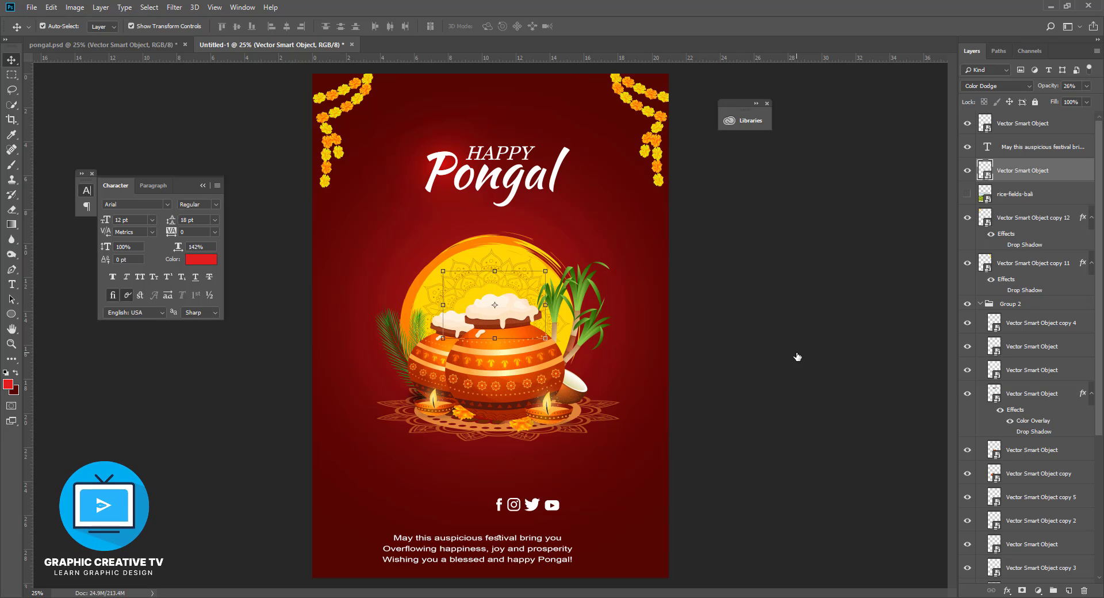
key("shift+Up")
key("shift+Up")
key("shift+Up")
key("shift+Up")
key("shift+Up")
key("shift+Up")
key("shift+Up")
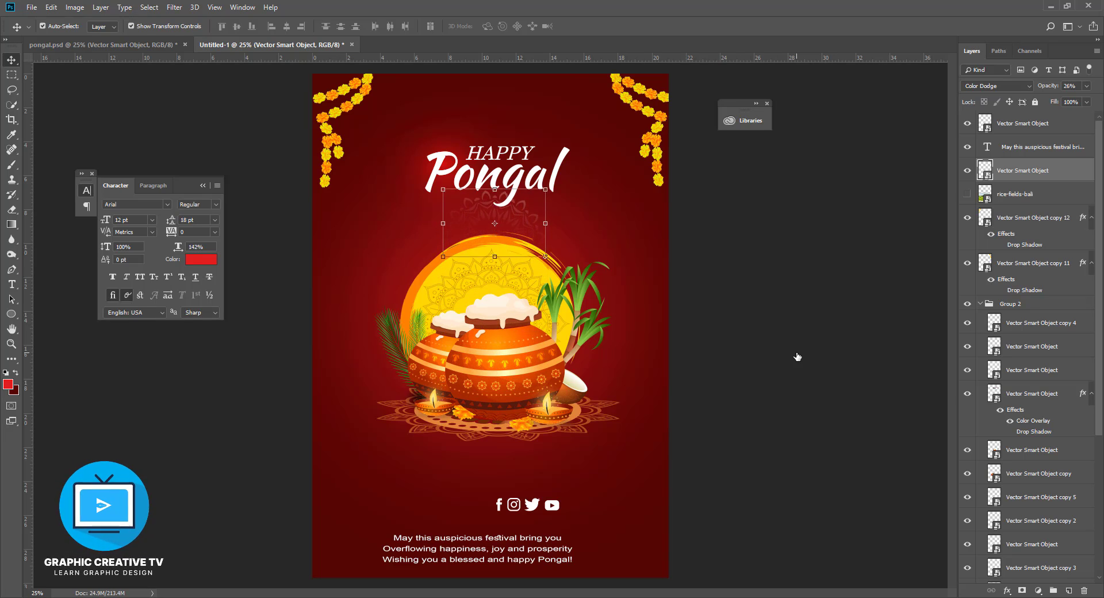
key("shift+Left")
key("shift+Left")
key("shift+Left")
key("shift+Left")
key("shift+Left")
key("shift+Left")
key("shift+Left")
key("shift+Left")
key("shift+Left")
key("shift+Left")
key("shift+Left")
key("shift+Left")
key("shift+Left")
key("shift+Left")
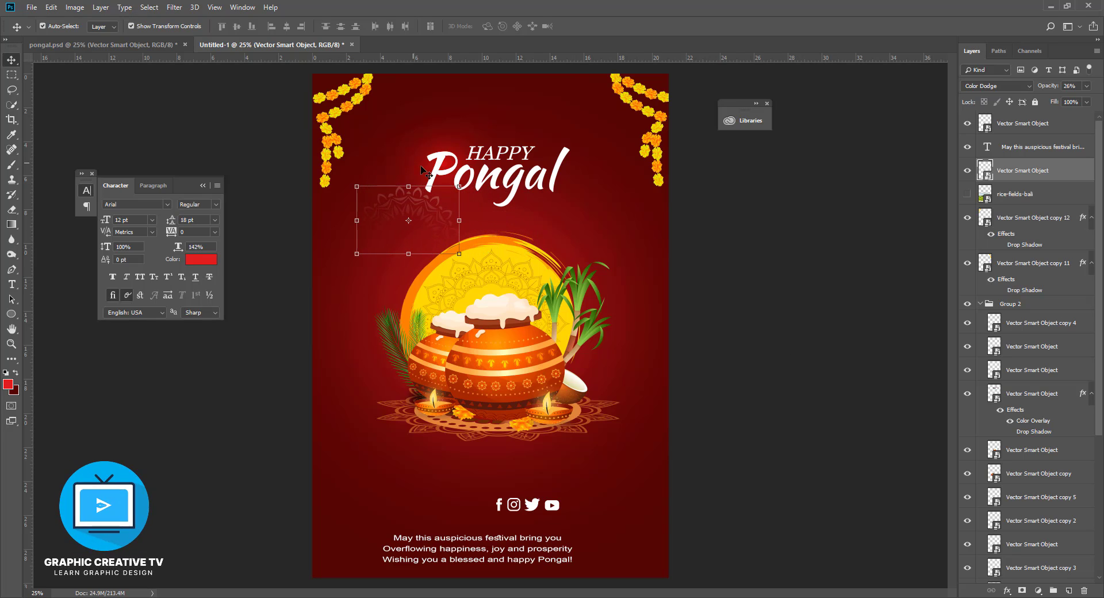
Scale down the faint mandala beneath the title and apply the transform
left_click_drag(458, 184, 453, 207)
key("Return")
left_click(448, 208)
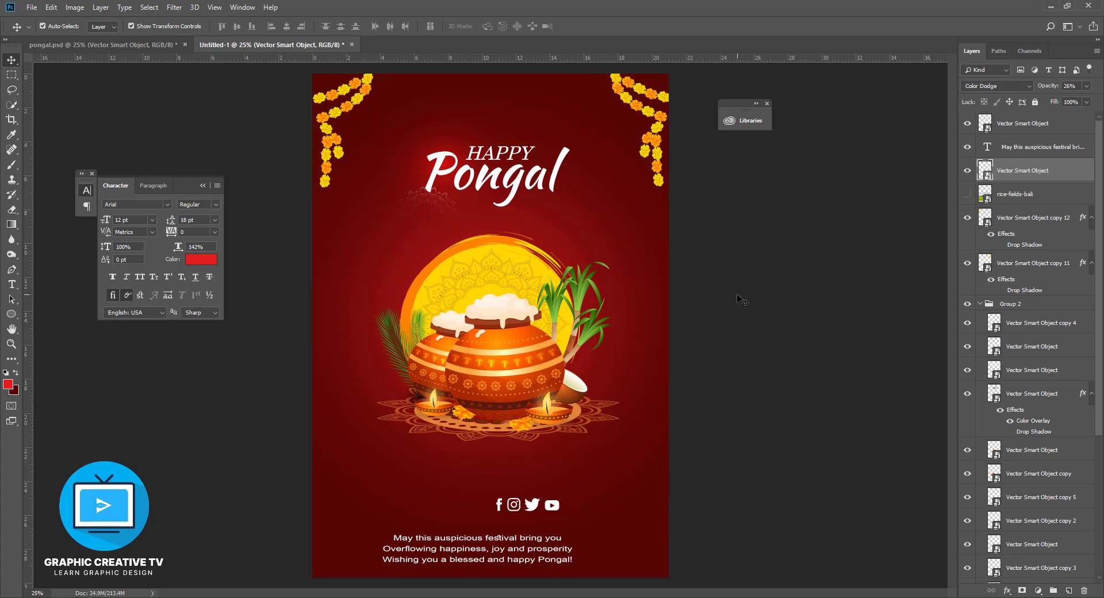
Place the faint mandala above the right end of the title, scaled to 742.04%, and deselect it
left_click_drag(448, 203, 565, 137)
left_click_drag(575, 199, 595, 230)
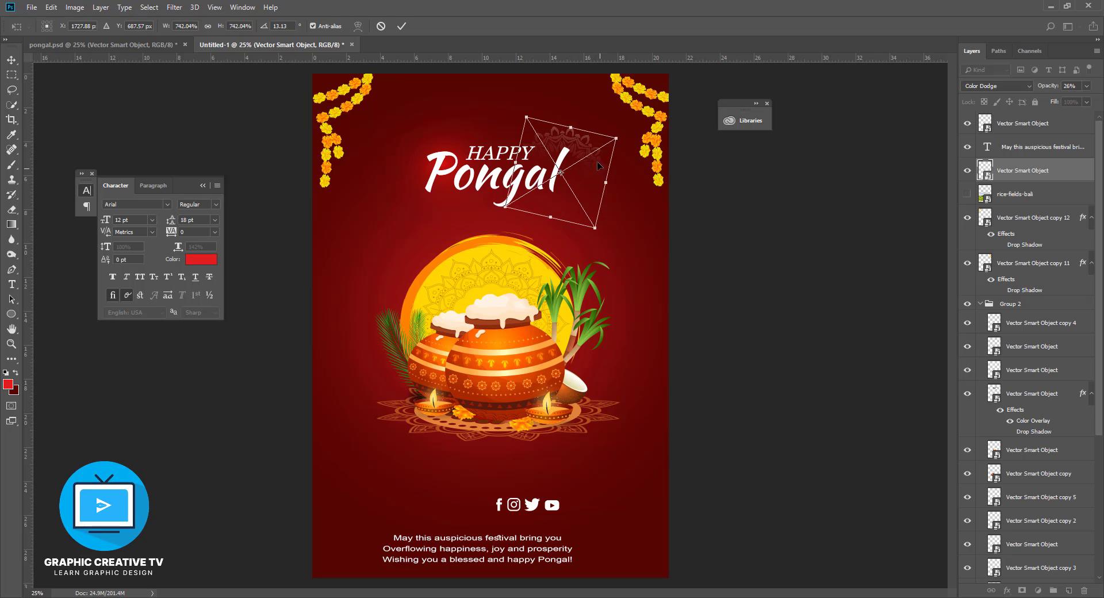
left_click_drag(587, 143, 576, 138)
key("Return")
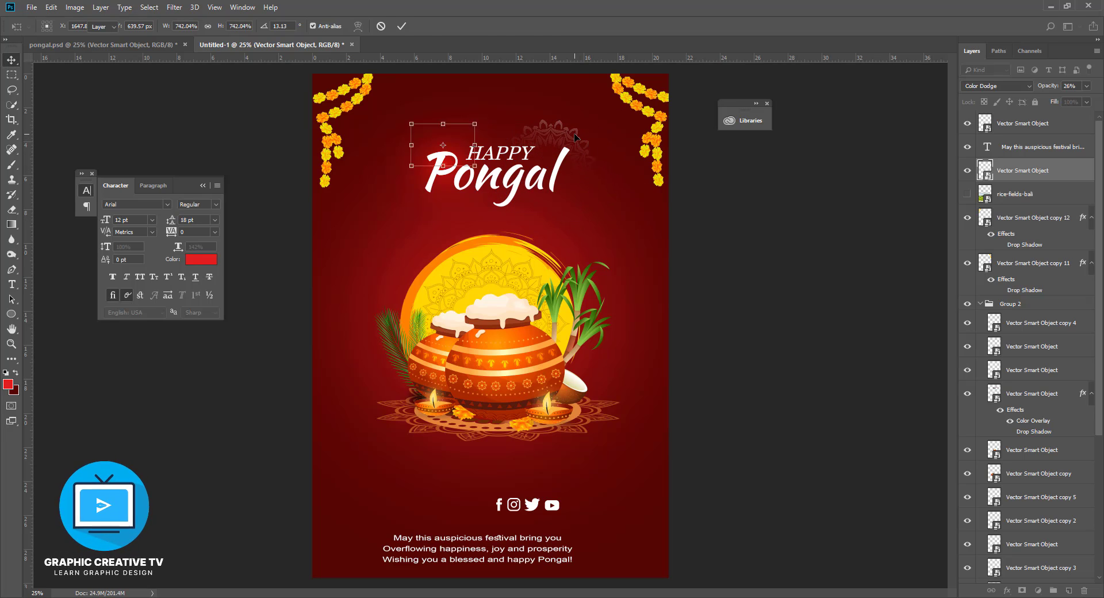
left_click(621, 183)
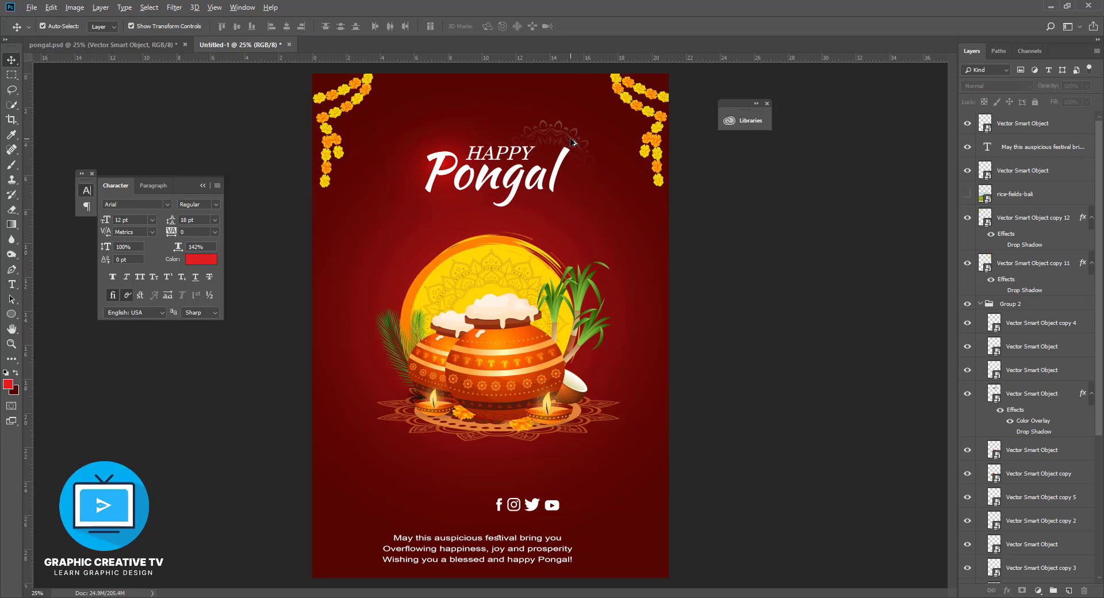
Duplicate the faint mandala to the poster's right edge and, scaled to about 535%, to its left edge
left_click_drag(572, 142, 383, 237)
left_click(407, 206)
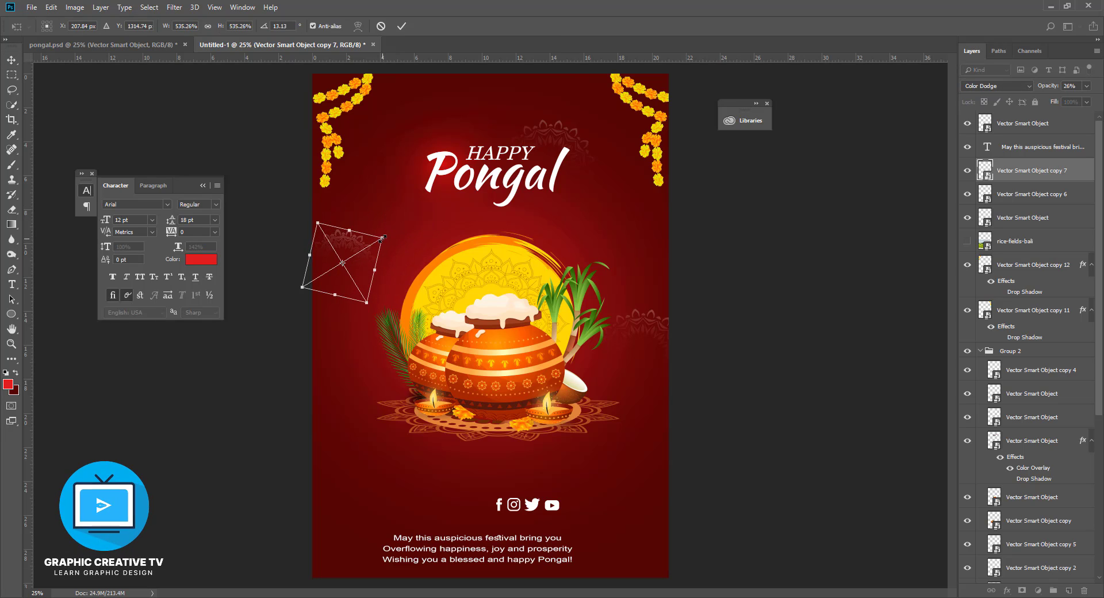
key("Return")
left_click(785, 288)
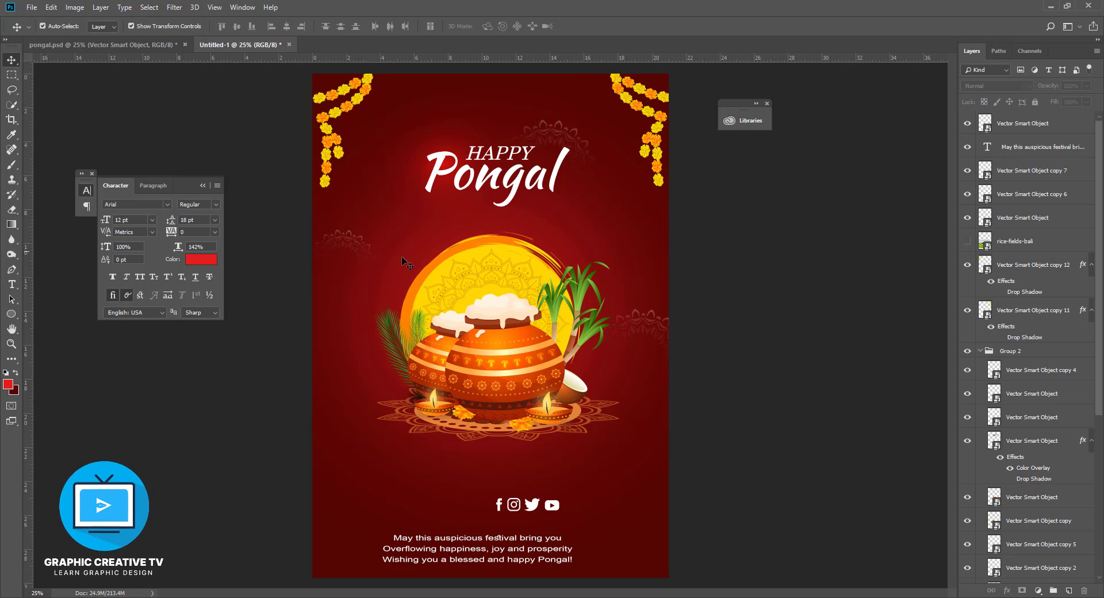
left_click_drag(347, 235, 395, 152)
key("ctrl+z")
left_click(817, 343)
left_click(816, 342)
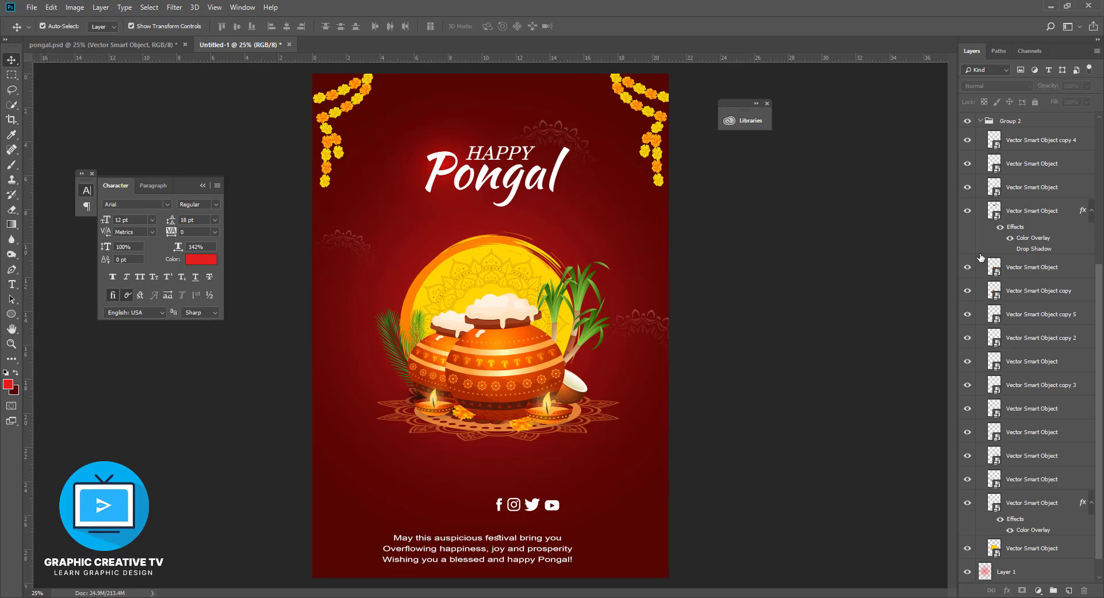
Show the rice-fields-bali photo and enlarge and reposition it to cover the lower part of the poster
scroll(986, 257, "up", 4)
scroll(986, 257, "up", 4)
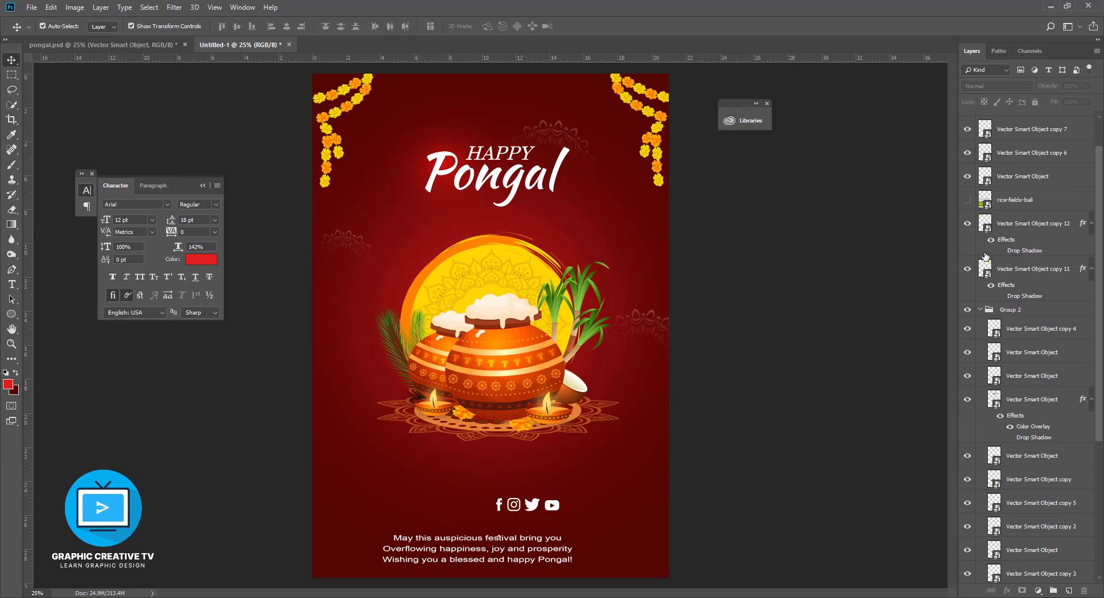
left_click(968, 200)
left_click(577, 373)
key("ctrl+t")
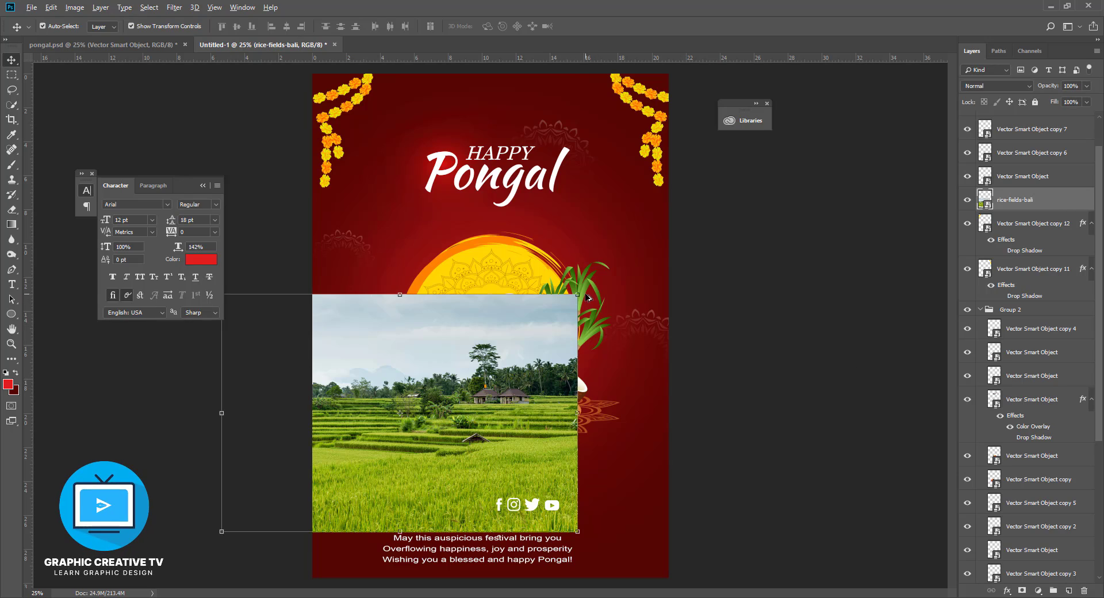
left_click_drag(579, 295, 652, 262)
left_click_drag(583, 354, 646, 358)
key("Return")
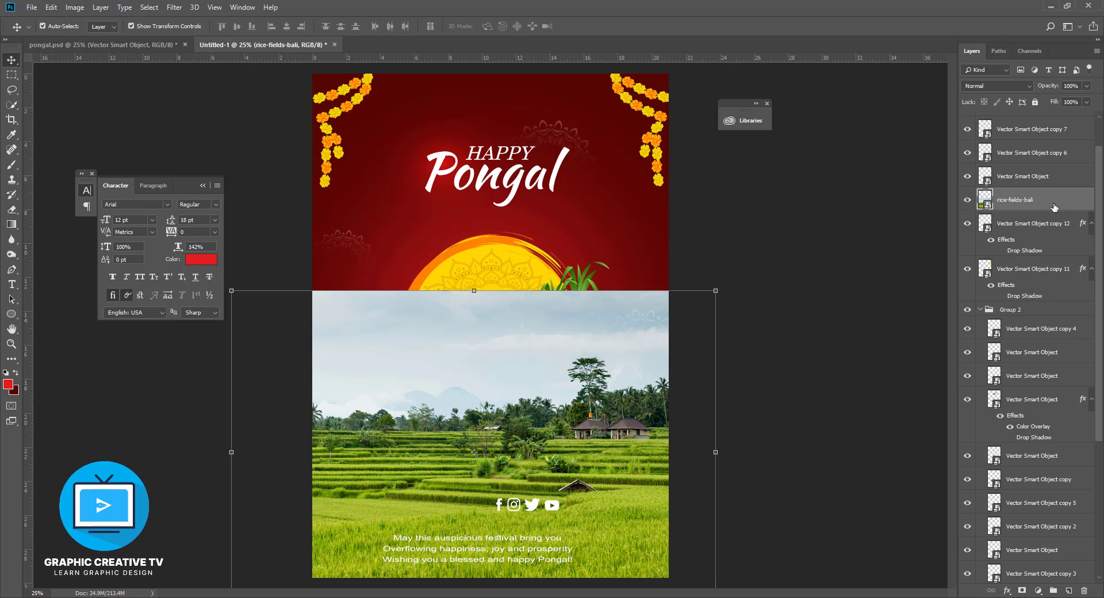
Reorder the rice-fields-bali layer below the yellow sun circle in Group 2 and shift the photo slightly up
left_click_drag(1052, 207, 1035, 526)
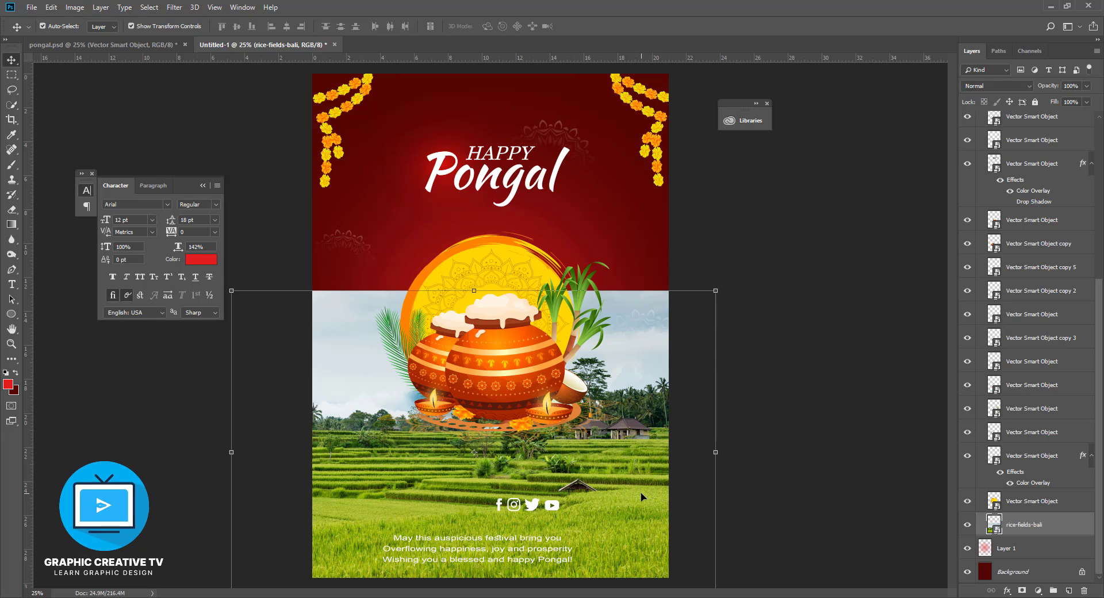
left_click_drag(642, 496, 665, 460)
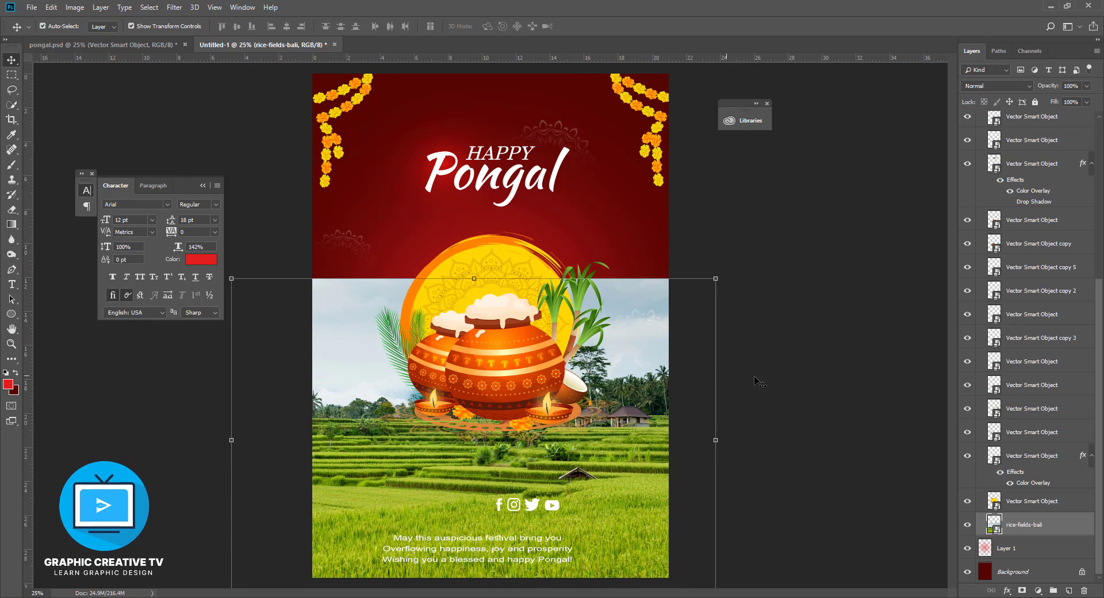
Add a layer mask to rice-fields-bali and draw a linear gradient down it to start fading the sky
left_click(1021, 590)
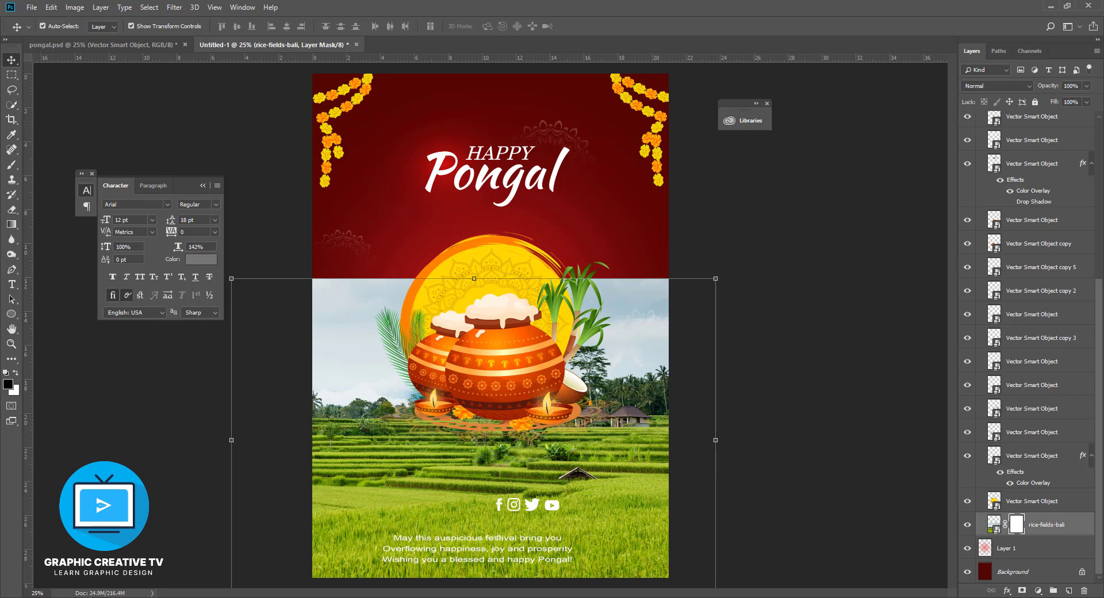
left_click(12, 224)
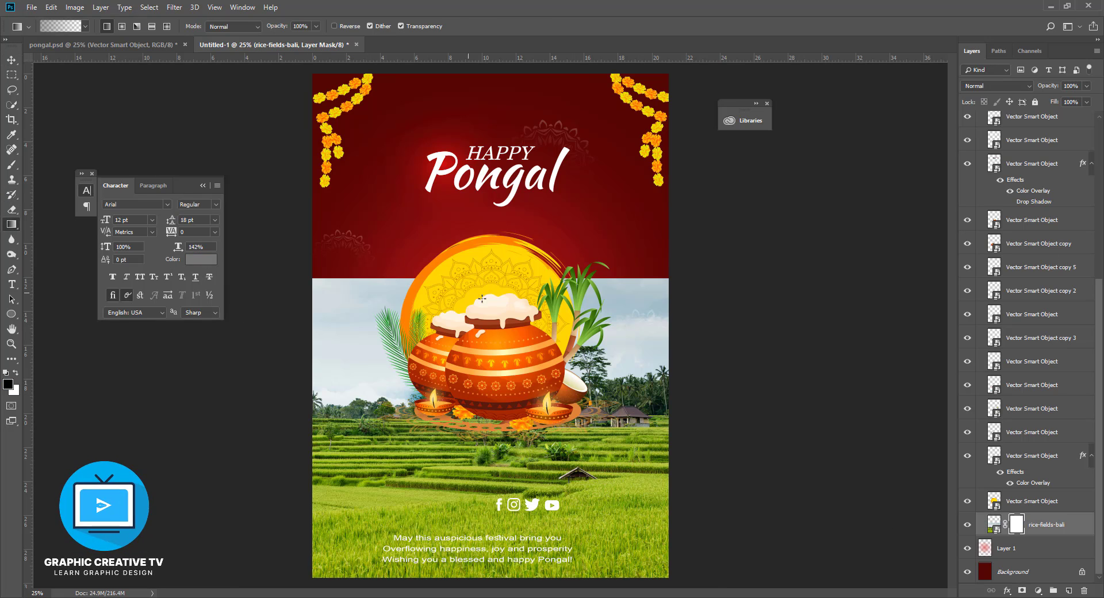
left_click_drag(614, 295, 619, 398)
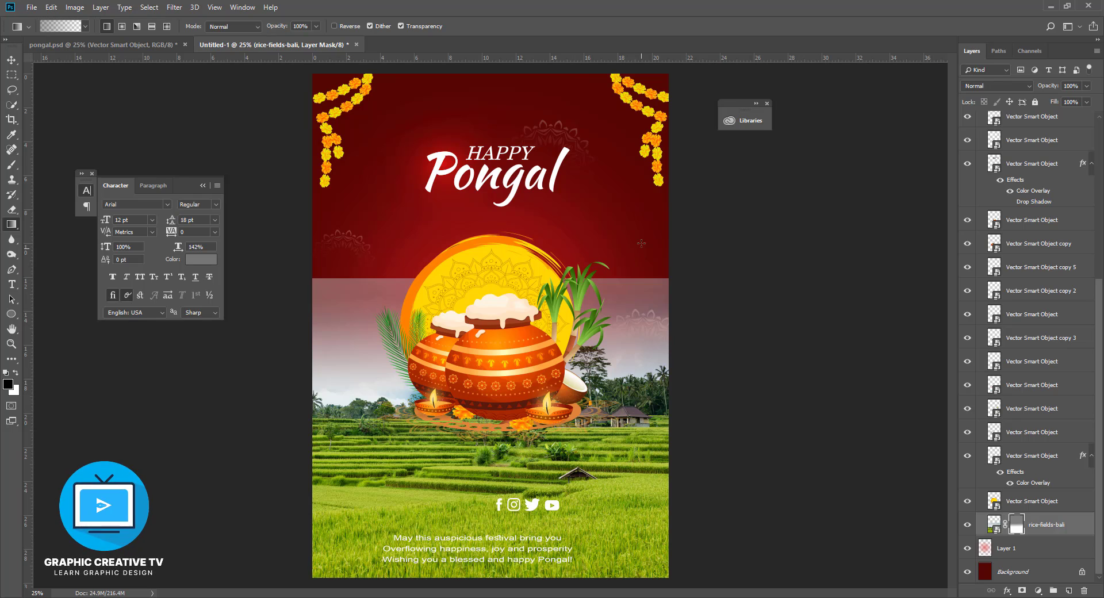
Draw more downward gradients on the rice-fields-bali mask to blend the sky and upper terraces into the red background, then deselect
left_click_drag(641, 244, 641, 423)
left_click_drag(648, 222, 642, 495)
left_click_drag(632, 247, 633, 512)
left_click_drag(630, 227, 627, 524)
left_click_drag(611, 286, 586, 471)
left_click_drag(612, 281, 605, 468)
left_click_drag(639, 325, 609, 473)
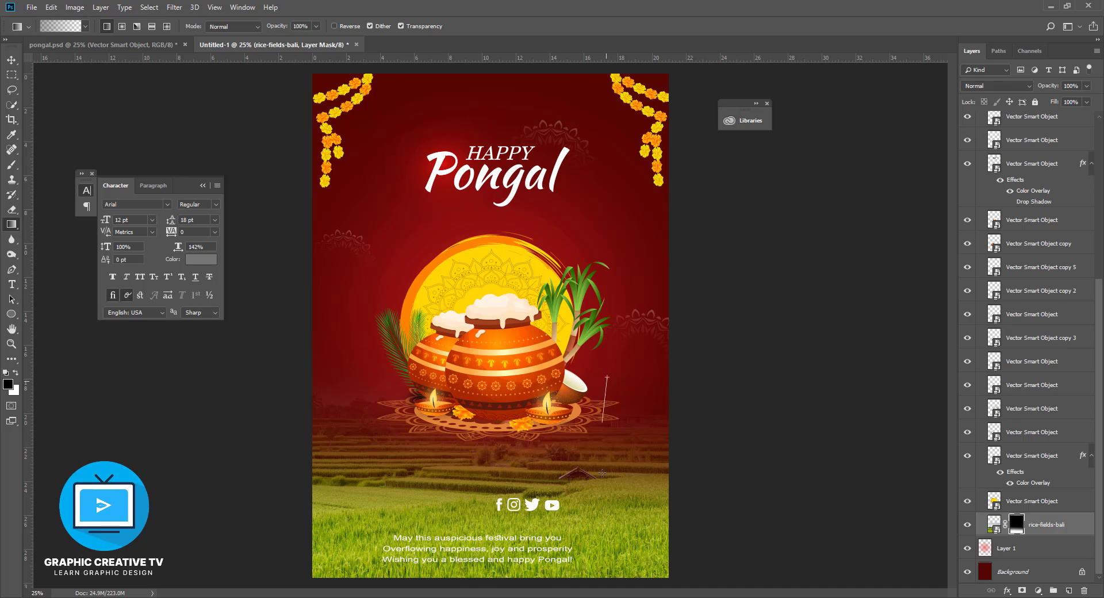
left_click_drag(593, 377, 587, 484)
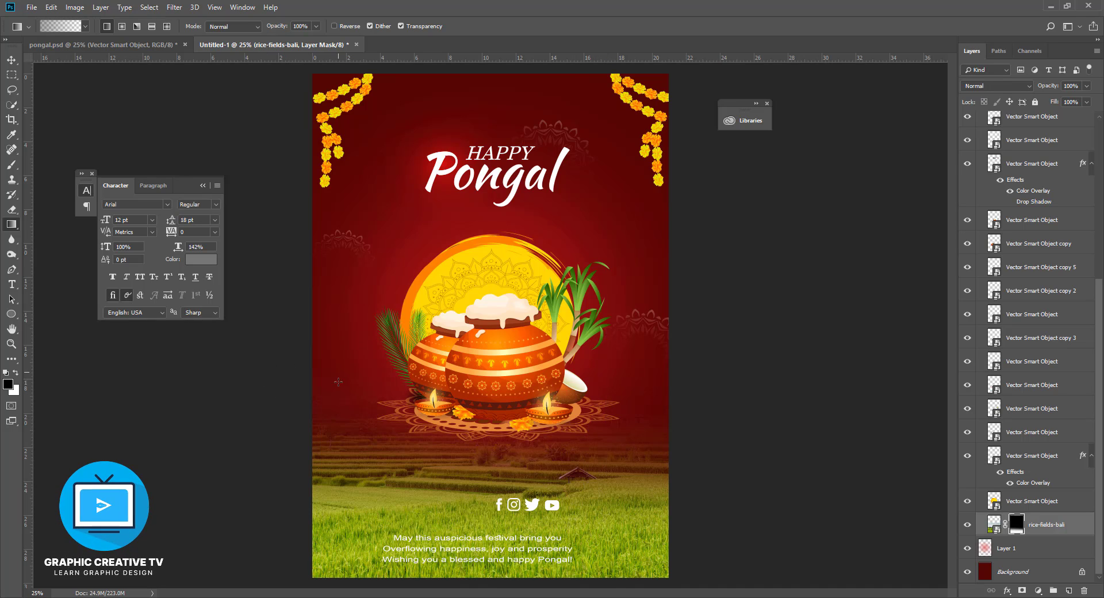
left_click_drag(338, 373, 338, 490)
left_click_drag(361, 397, 361, 492)
left_click_drag(628, 401, 628, 484)
left_click_drag(625, 409, 626, 473)
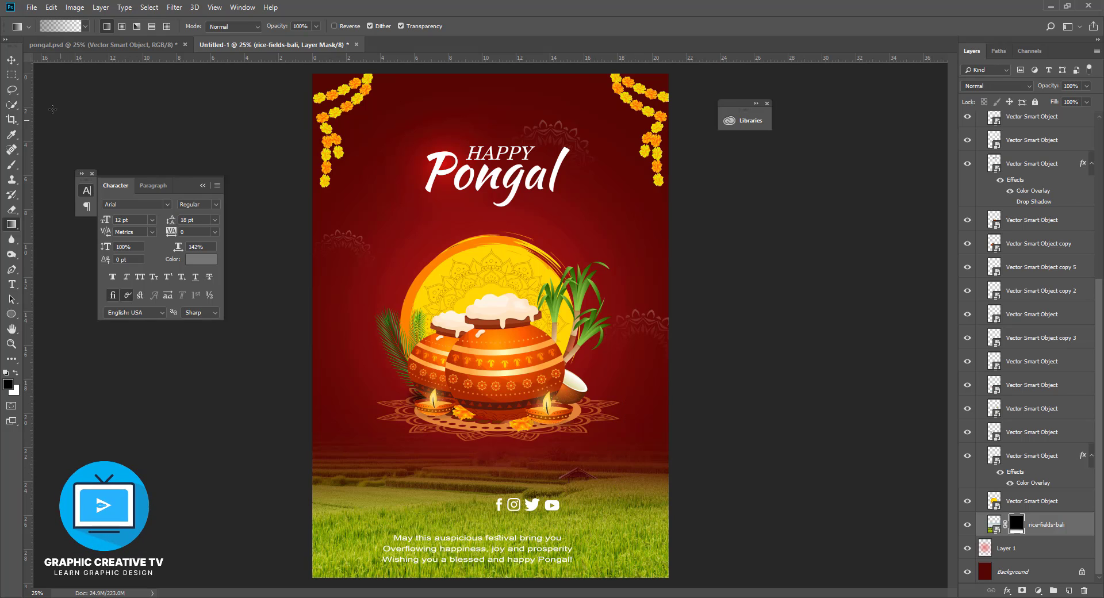
left_click(11, 61)
left_click(95, 105)
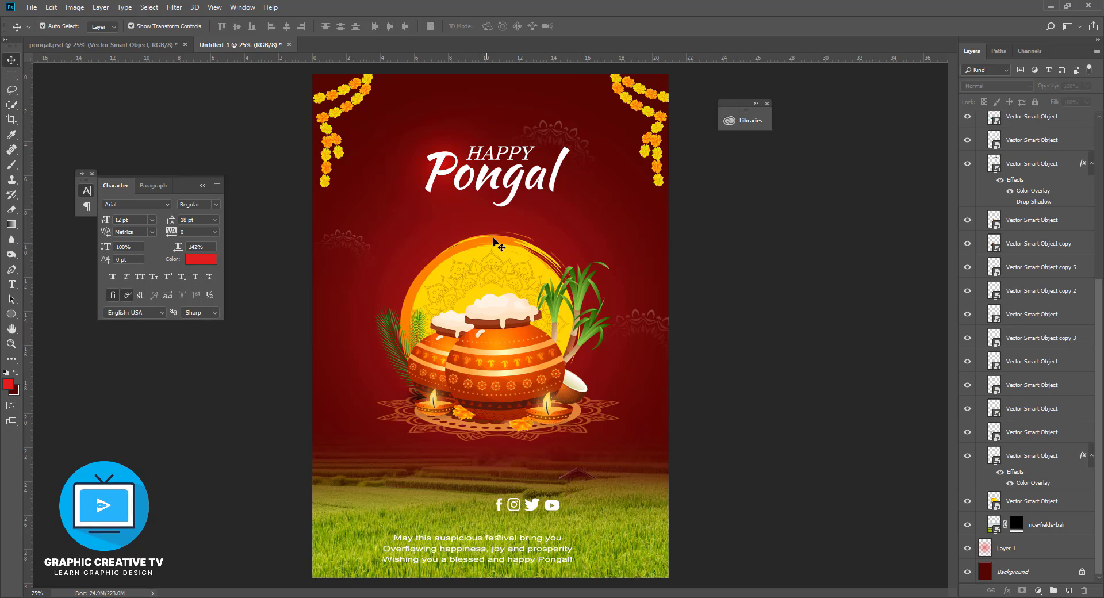
Move the greeting text up beneath the pots and place the social icons centred below it
left_click_drag(542, 514, 559, 480)
left_click_drag(593, 557, 487, 520)
mouse_move(506, 479)
left_mouse_down()
mouse_move(489, 446)
mouse_move(506, 492)
left_mouse_up()
left_click(534, 389)
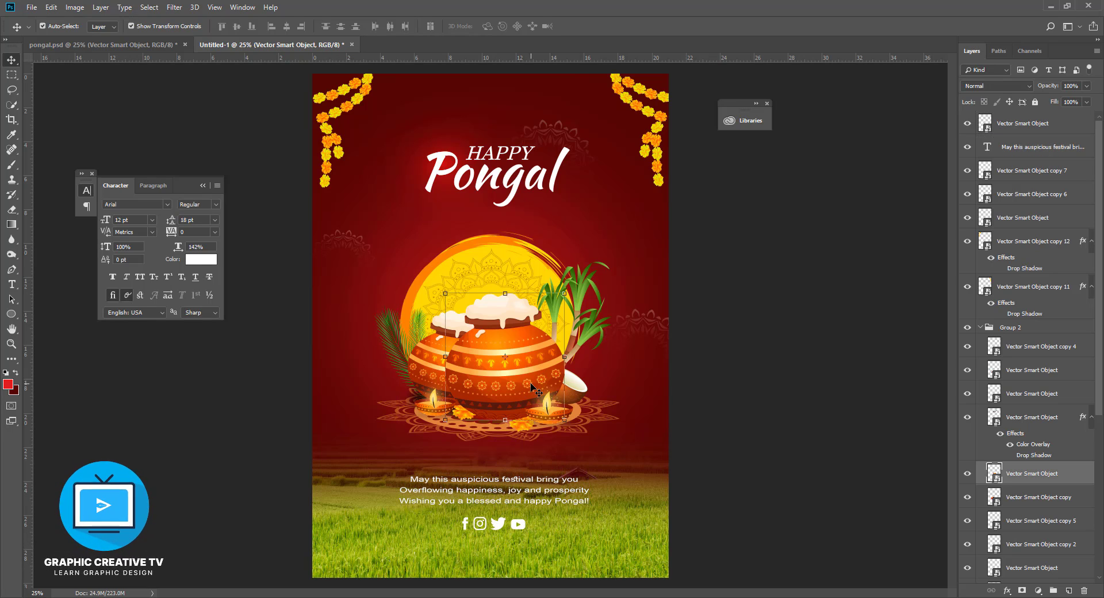
left_click(984, 327)
left_click(982, 327)
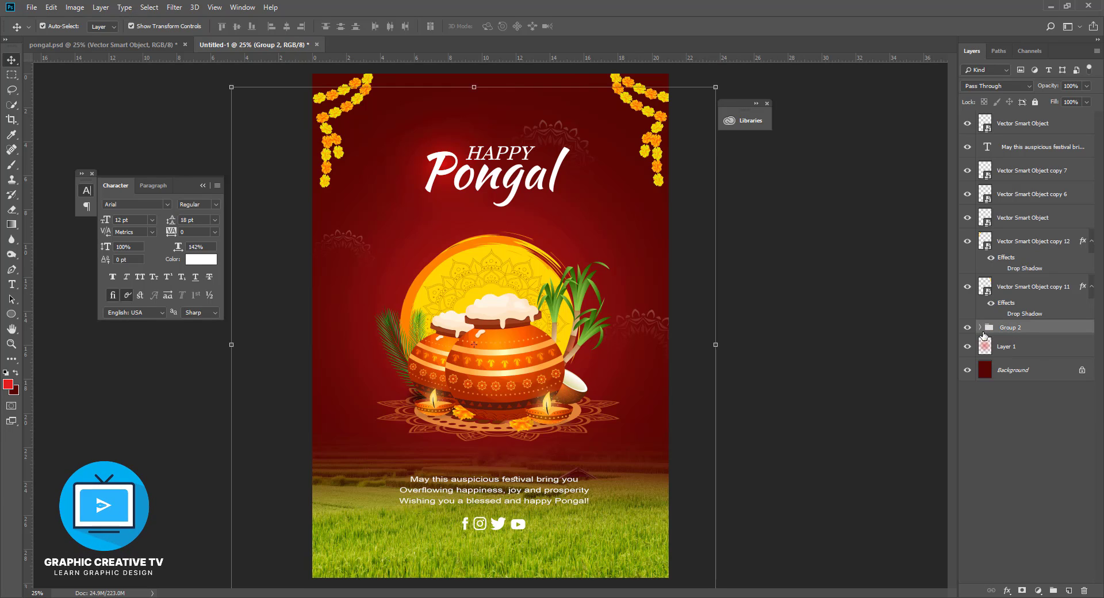
key("shift+Down")
key("shift+Down")
key("shift+Down")
key("shift+Down")
key("shift+Down")
key("shift+Down")
key("shift+Down")
key("shift+Down")
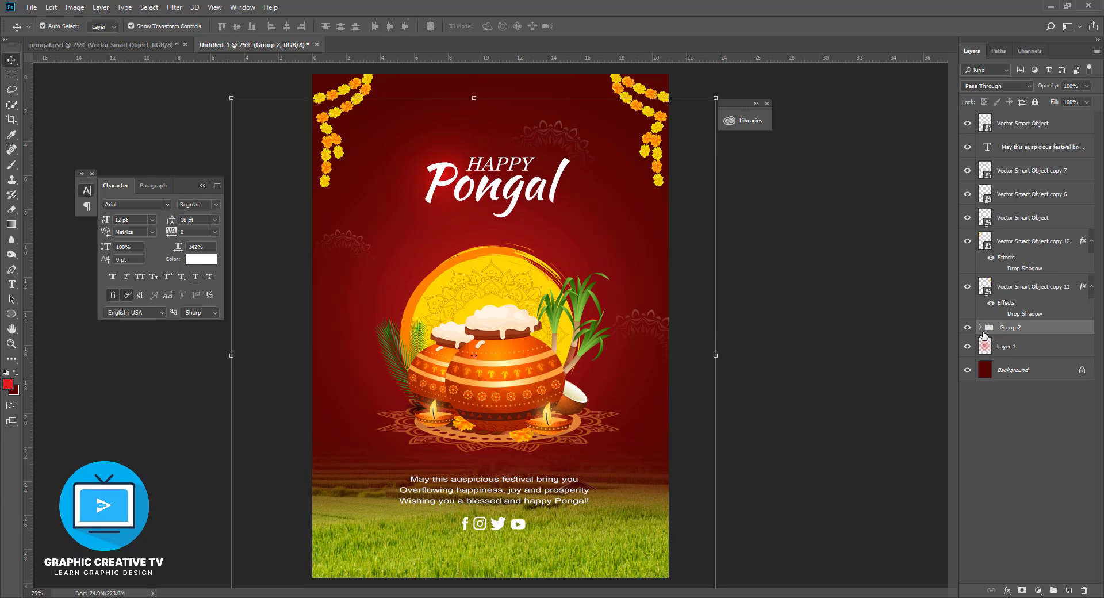
key("shift+Down")
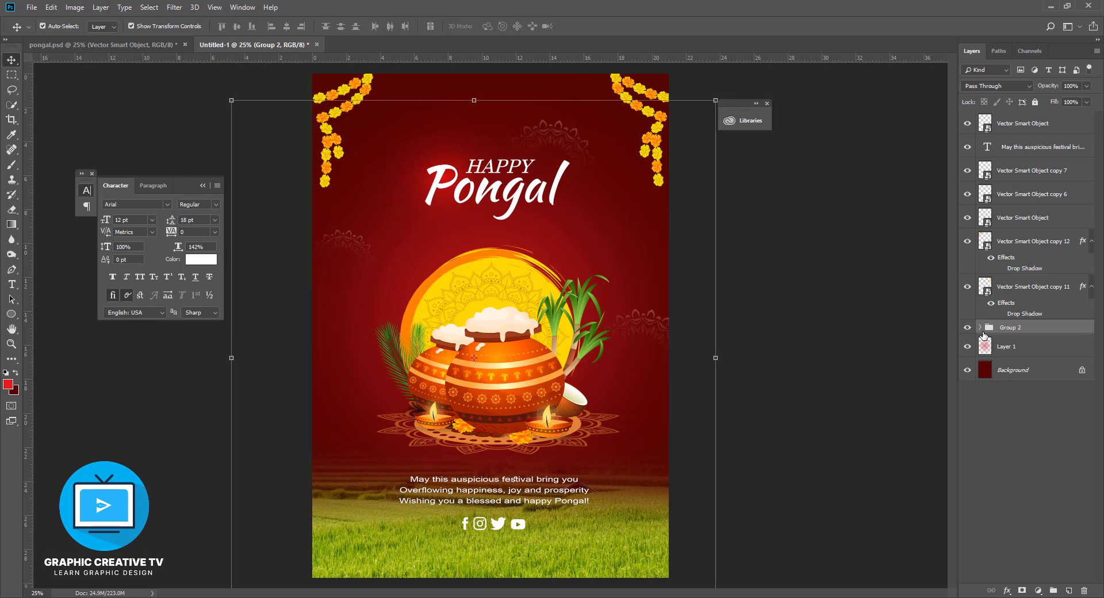
key("ctrl+z")
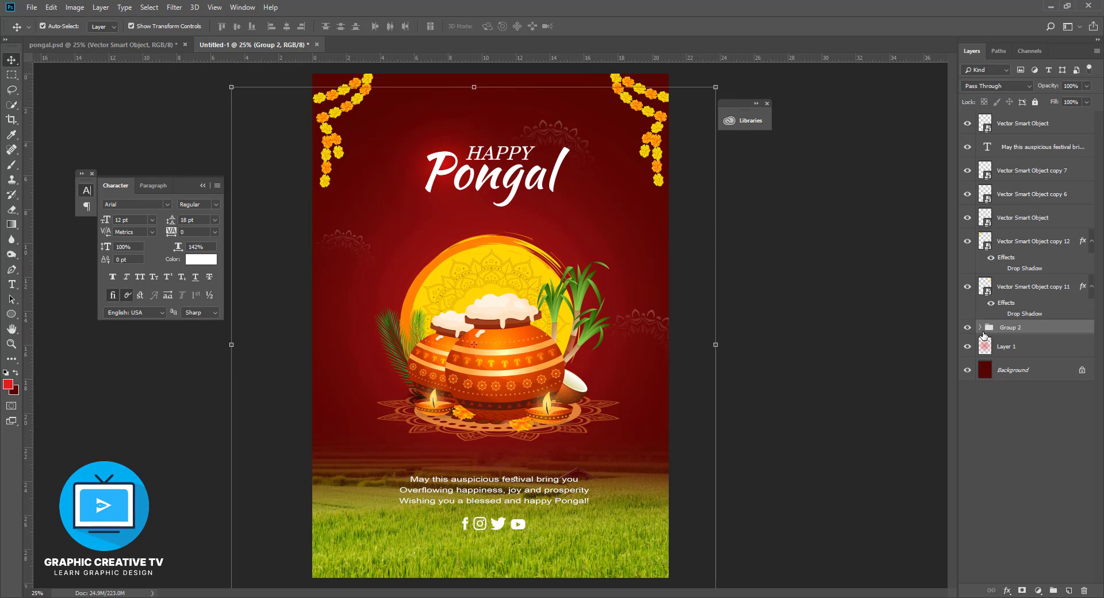
Expand Group 2 and move the rice-fields-bali layer out of it to directly above the Background layer
left_click(982, 328)
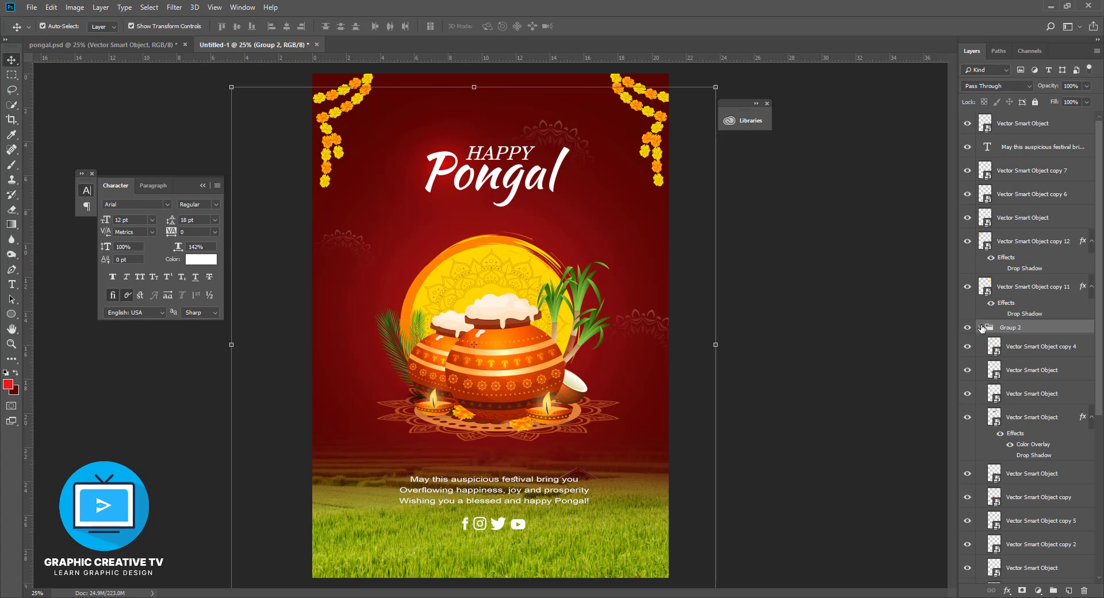
scroll(1034, 452, "down", 10)
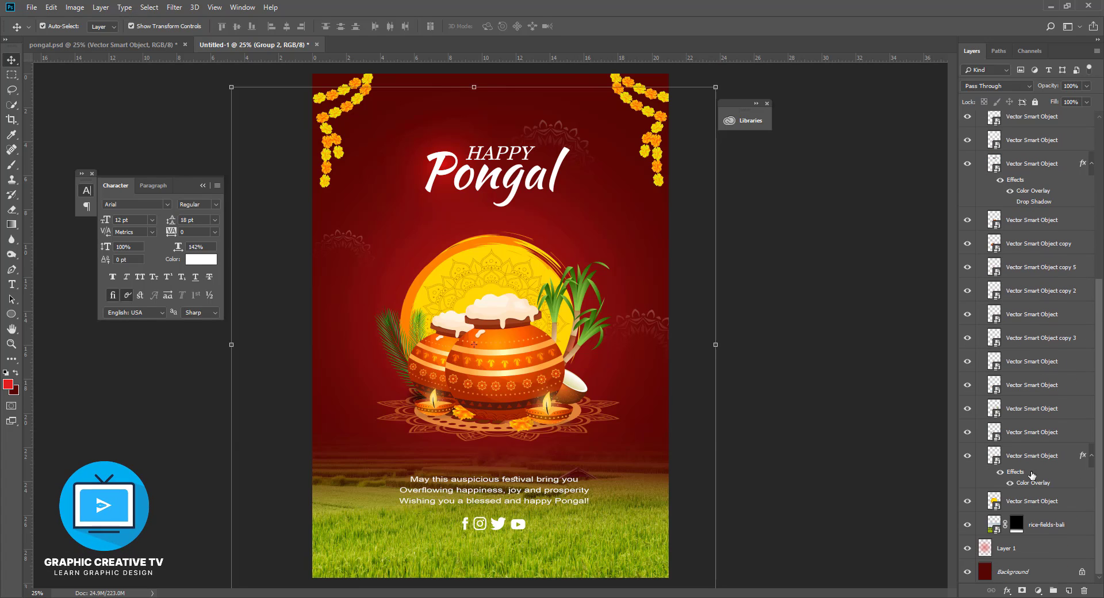
left_click_drag(1038, 521, 1038, 559)
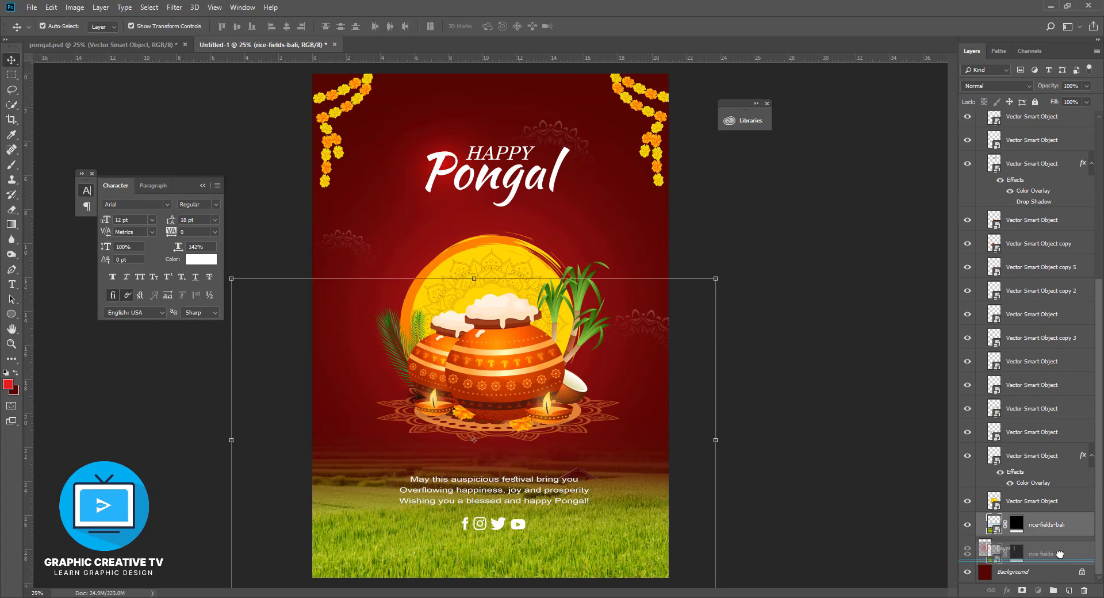
Collapse Group 2, then nudge the whole group down toward the rice field and enlarge it slightly
left_click(856, 474)
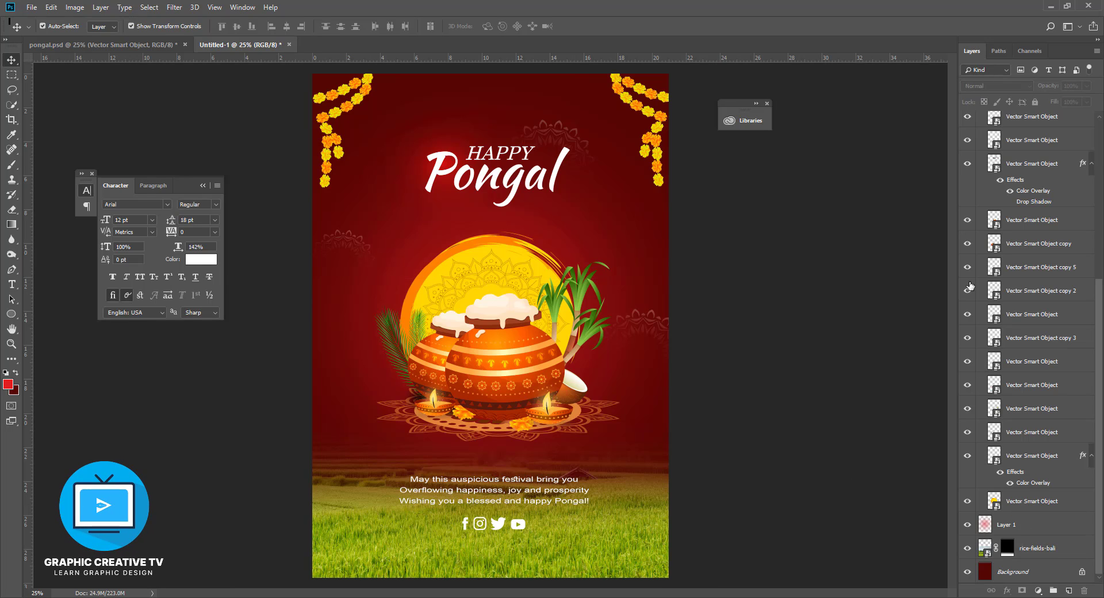
scroll(1009, 213, "up", 8)
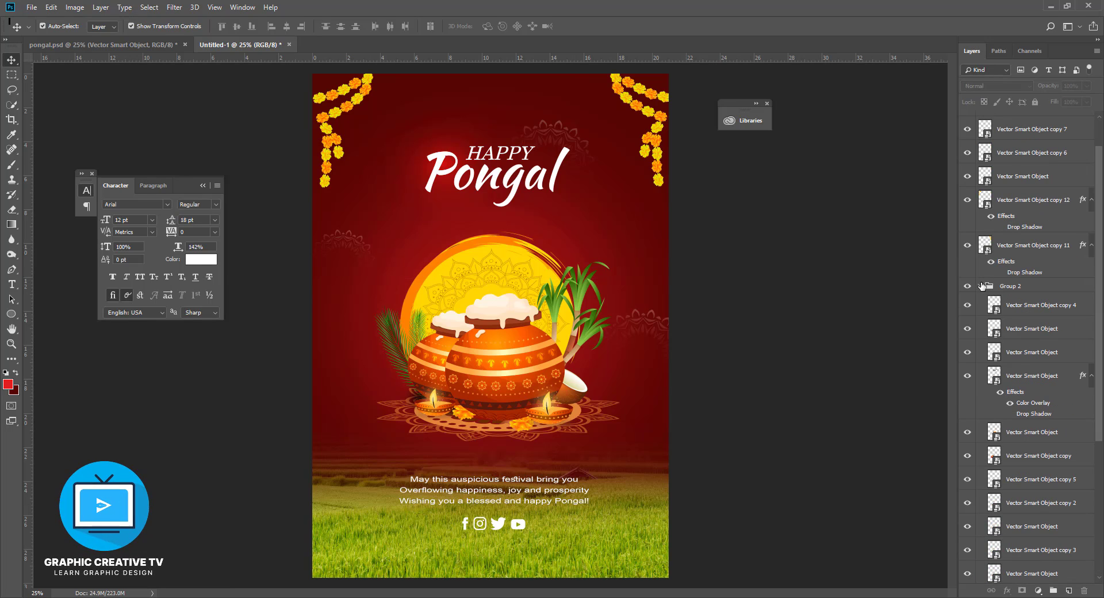
left_click(981, 286)
left_click(1012, 328)
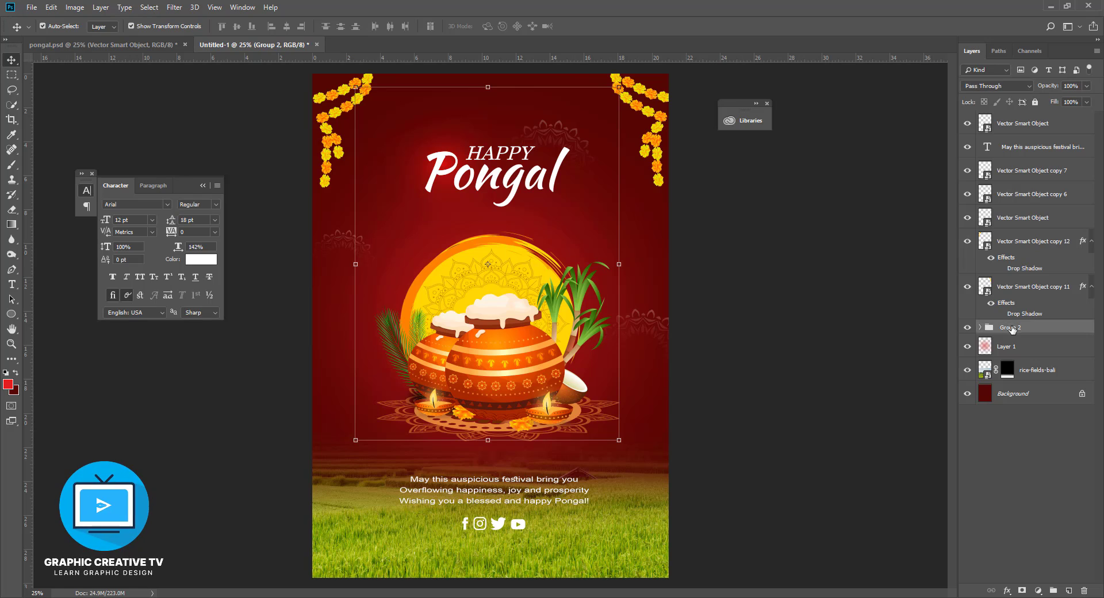
key("shift+Down")
key("shift+Down")
key("shift+Down")
key("shift+Down")
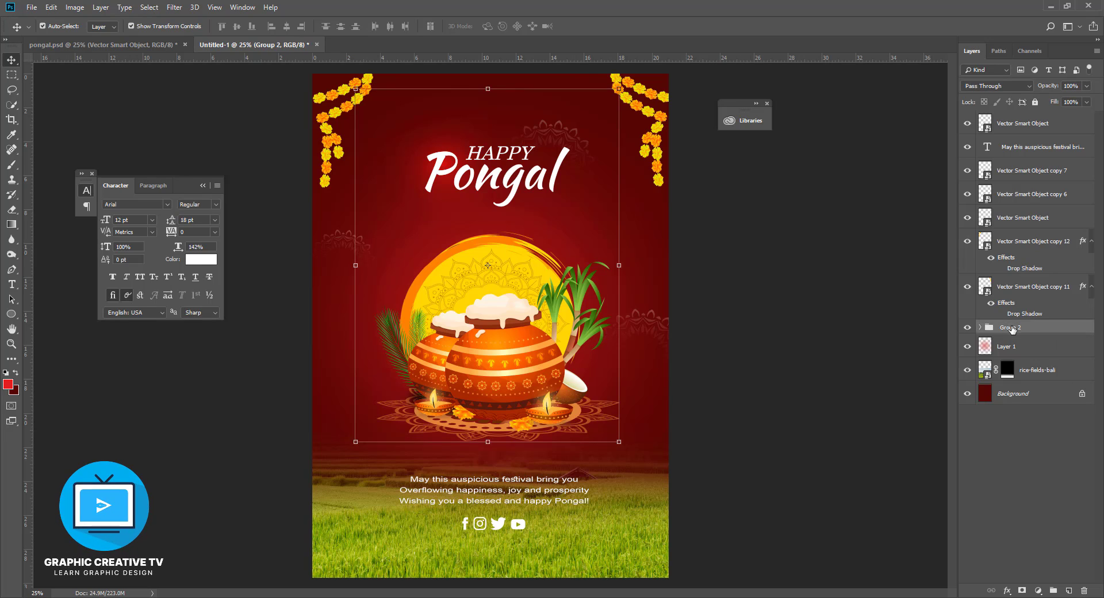
key("shift+Down")
key("shift+Down")
key("shift+Down")
key("shift+Down")
key("shift+Down")
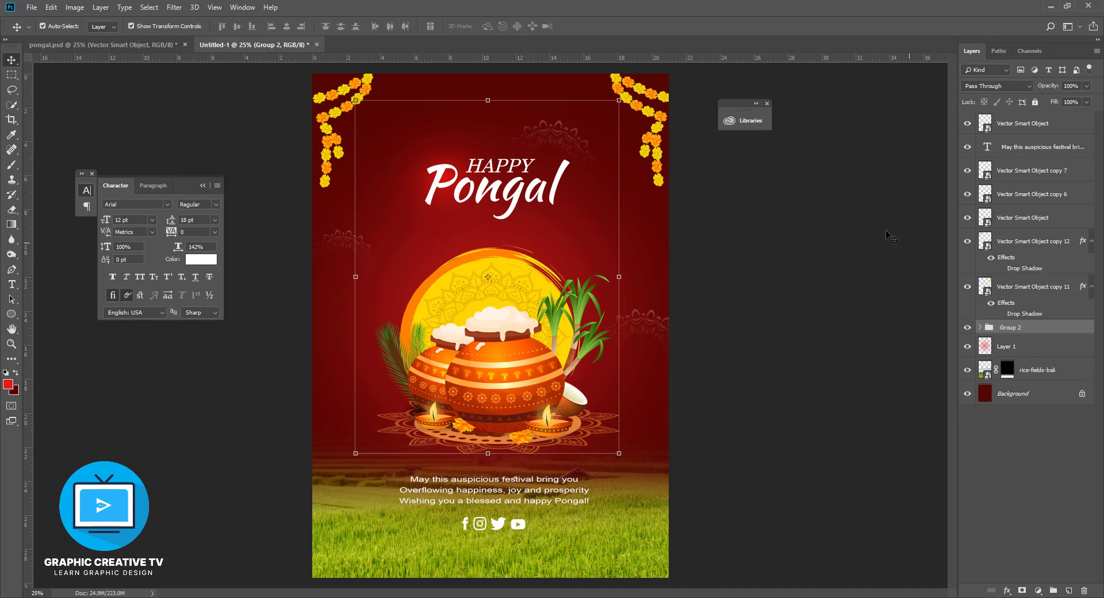
left_click_drag(618, 101, 625, 93)
key("Return")
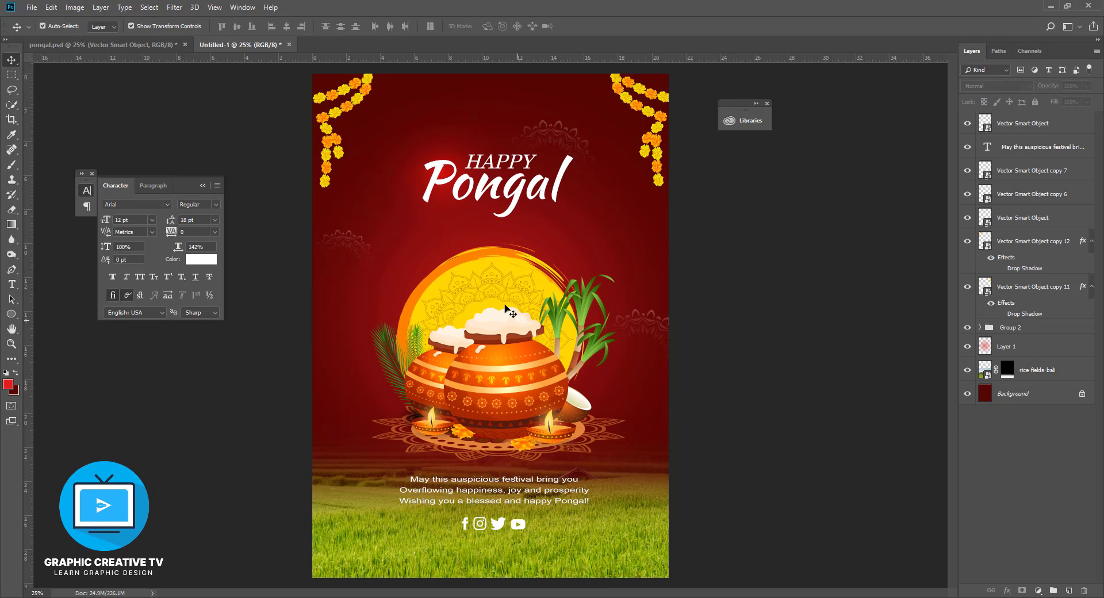
Scale down the HAPPY Pongal title slightly together with the faint mandala above it
left_click(493, 190)
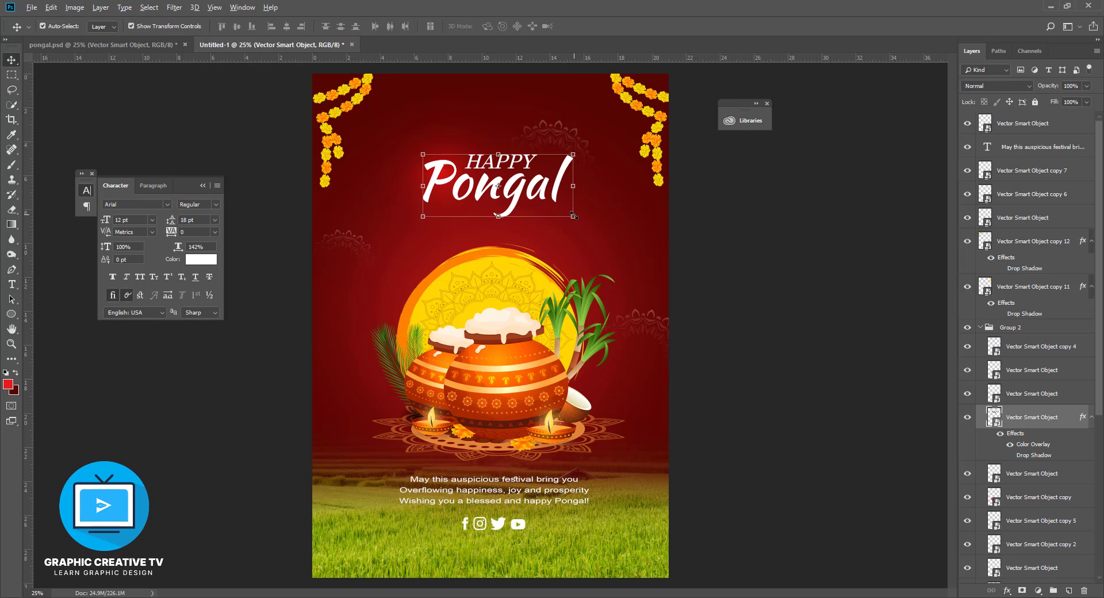
left_click(571, 139)
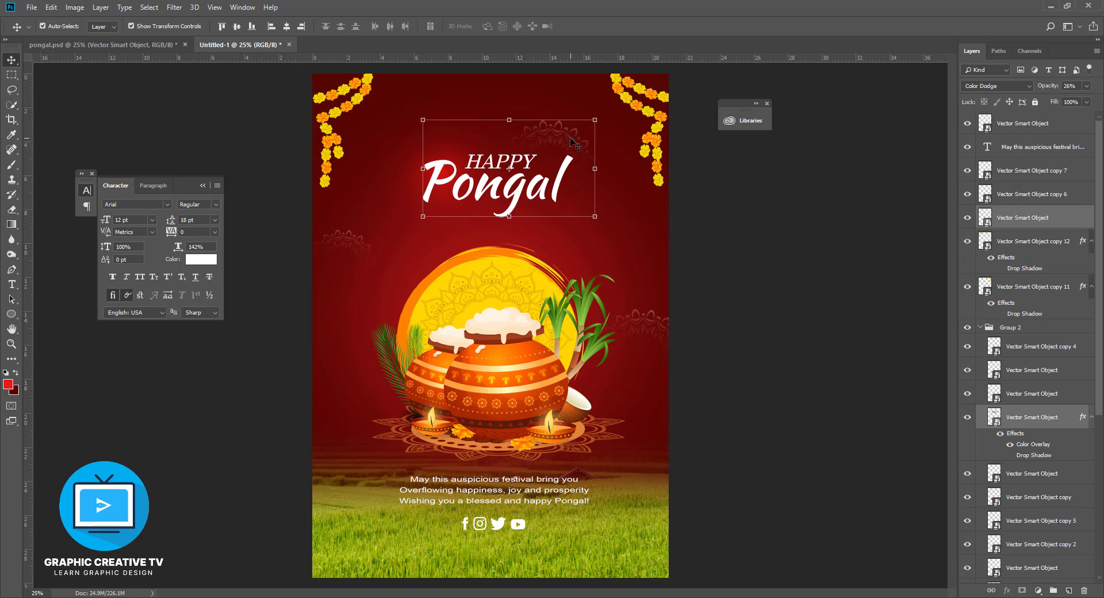
left_click(477, 191, "shift")
left_click_drag(590, 247, 585, 246)
left_click_drag(513, 191, 517, 194)
key("Return")
left_click(566, 232)
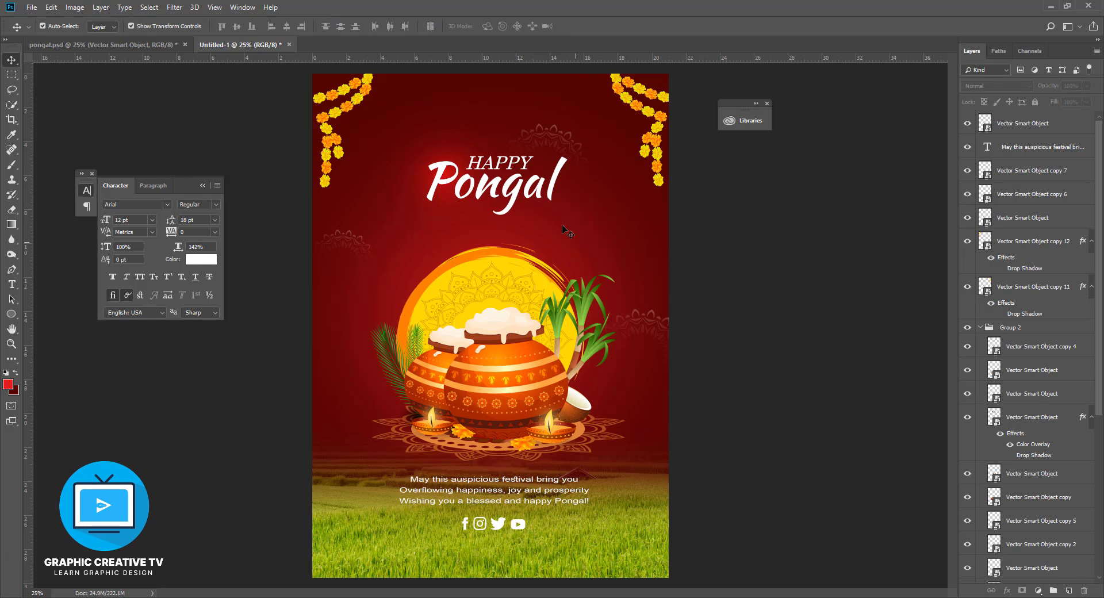
Select the greeting text together with the social icons and move both lower on the grass
left_click(535, 486)
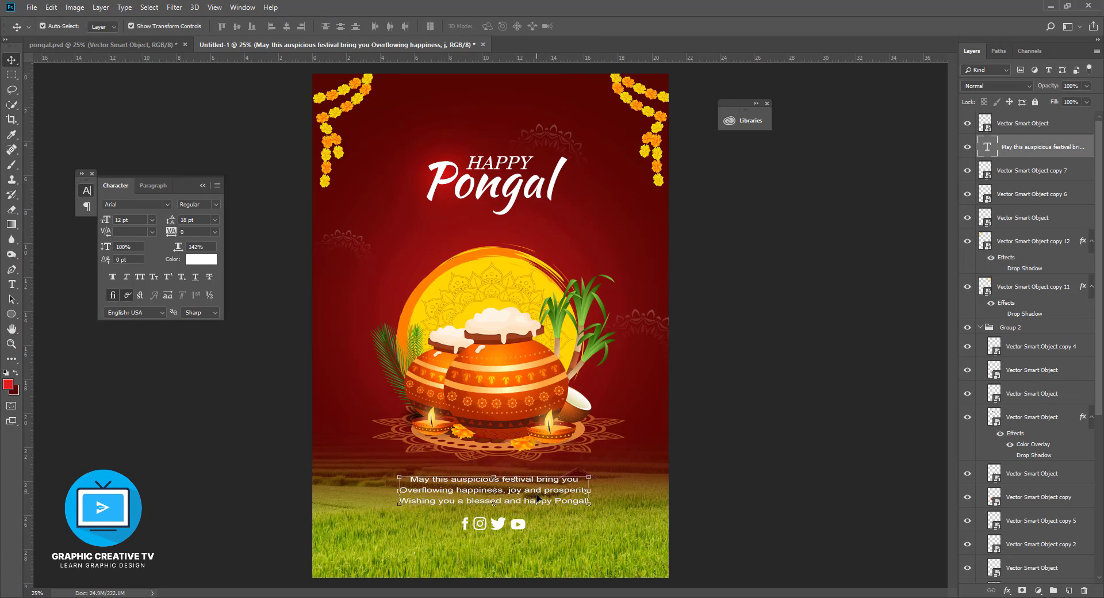
left_click(523, 527)
key("shift+Down")
key("shift+Down")
key("shift+Down")
key("shift+Down")
key("shift+Down")
key("shift+Down")
key("shift+Down")
key("shift+Down")
key("shift+Down")
key("shift+Down")
key("shift+Down")
key("shift+Down")
key("shift+Down")
key("shift+Down")
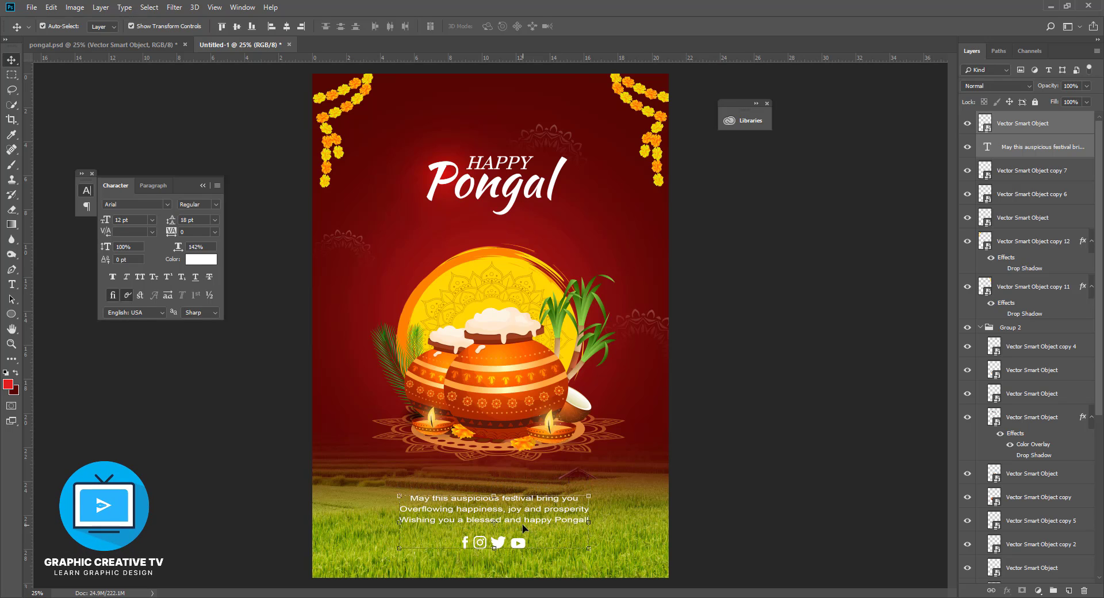
Move the rice-fields-bali photo down a little and shift the greeting text up above the social icons
left_click_drag(630, 504, 630, 524)
left_click(768, 440)
left_click_drag(546, 506, 545, 498)
left_click(721, 498)
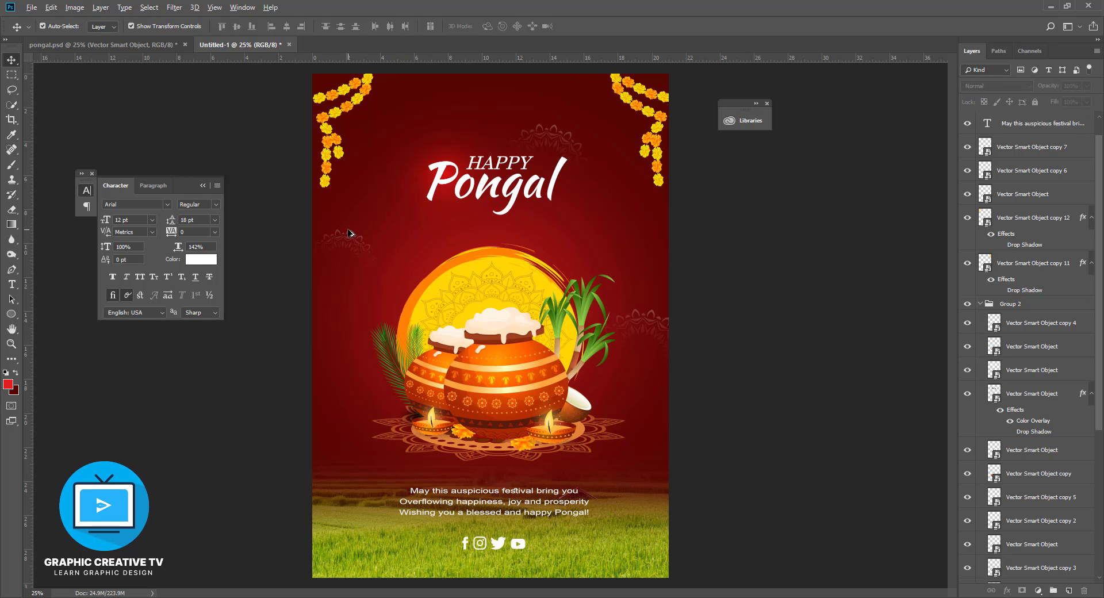
Duplicate the faint mandala at the poster's left edge and place the copy lower, beside the pots' base
left_click_drag(354, 226, 344, 411)
left_click(748, 508)
Apply a light Gaussian Blur to the rice-fields-bali photo, lowering the radius below 2.3 pixels
left_click(636, 546)
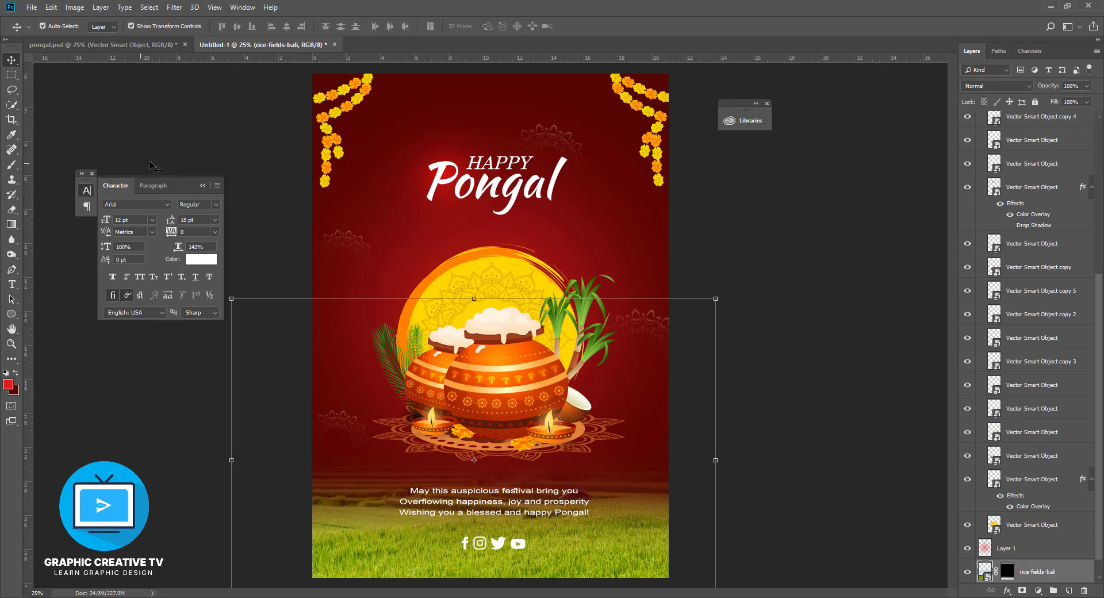
left_click(174, 7)
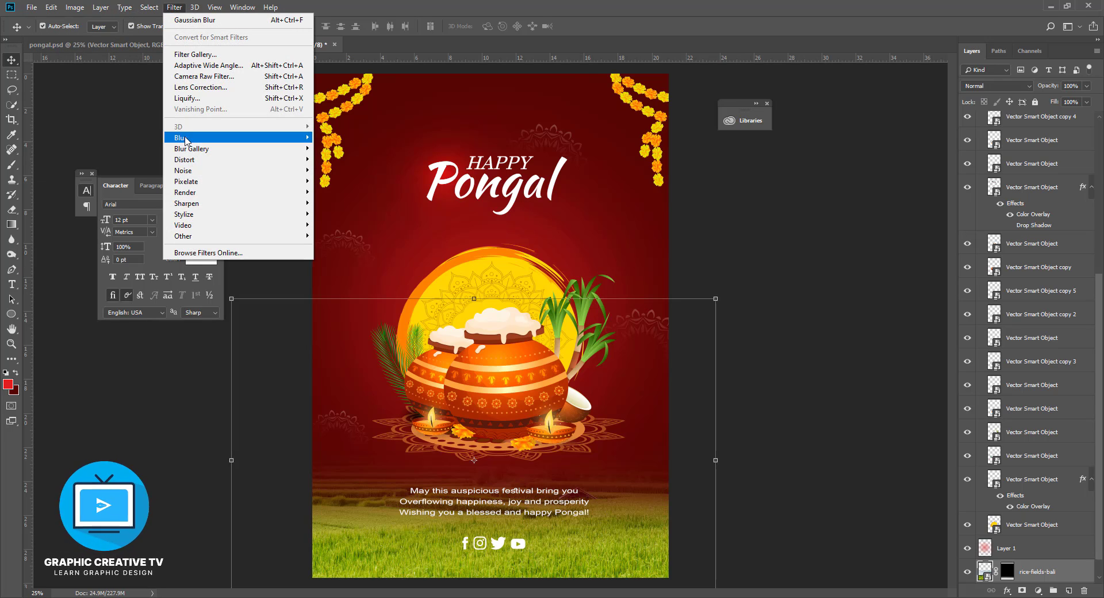
mouse_move(189, 140)
left_click(351, 180)
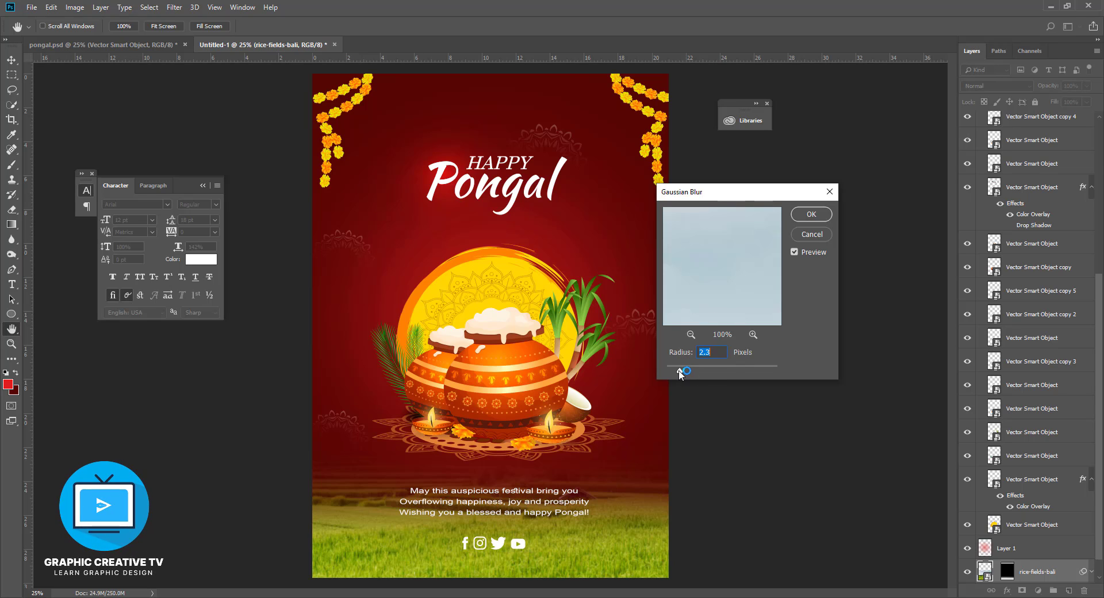
left_click_drag(680, 371, 671, 374)
left_click(804, 217)
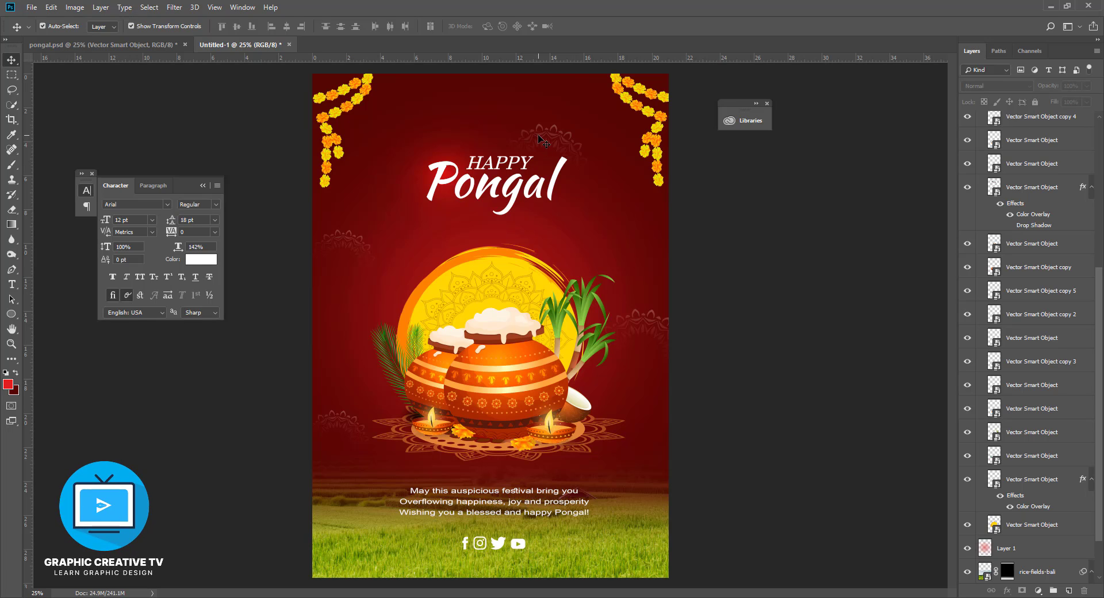
Duplicate the faint mandala above the title, place the copy by the first letters of Pongal and shrink it slightly
left_click_drag(525, 134, 422, 155)
left_click_drag(480, 209, 511, 189)
left_click_drag(411, 155, 467, 138)
key("Return")
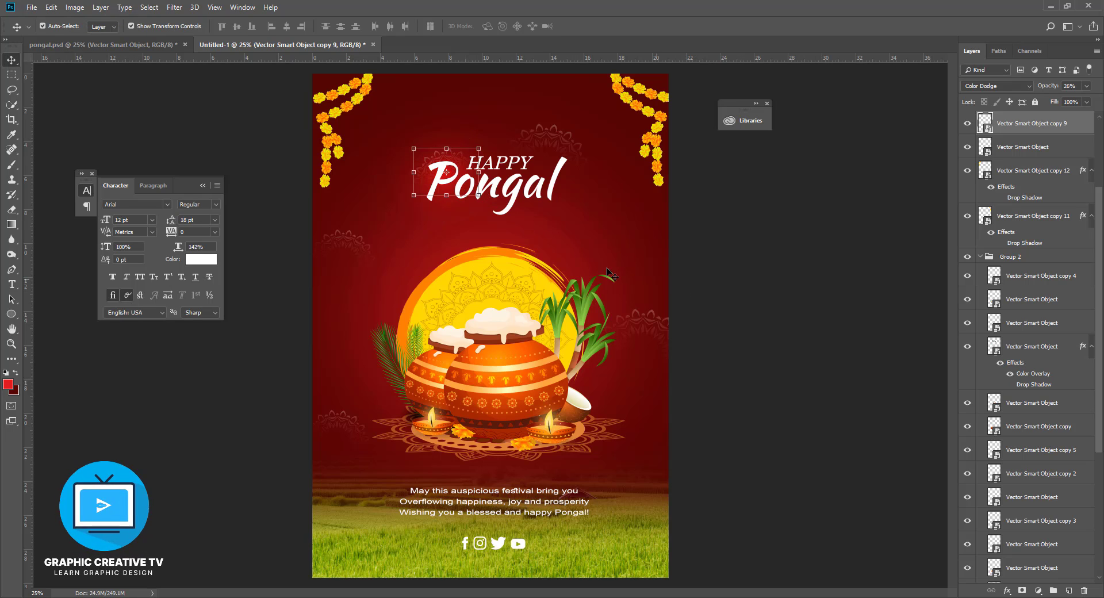
left_click(502, 286)
left_click(789, 405)
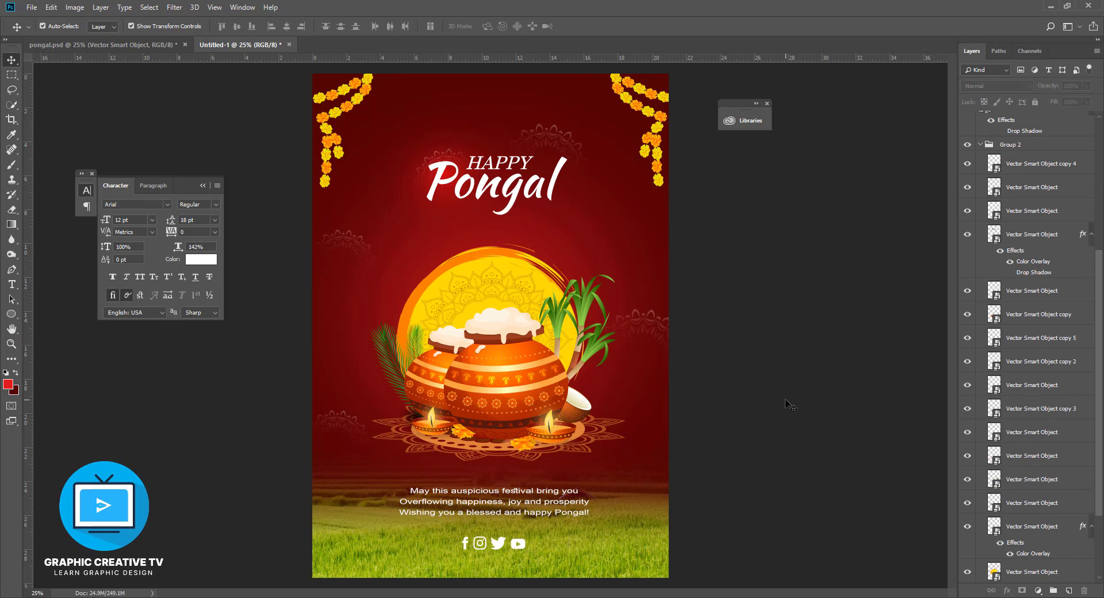
Nudge the greeting text down slightly toward the social icons and deselect it
left_click(557, 497)
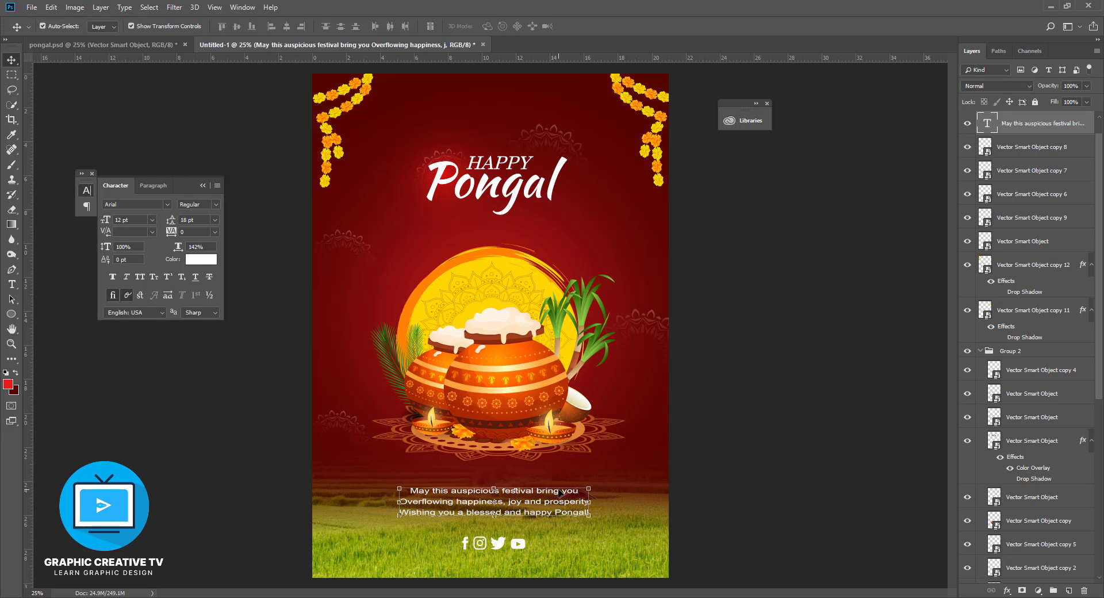
key("Down")
key("Down")
key("Down")
key("Down")
key("Down")
key("Down")
left_click(726, 484)
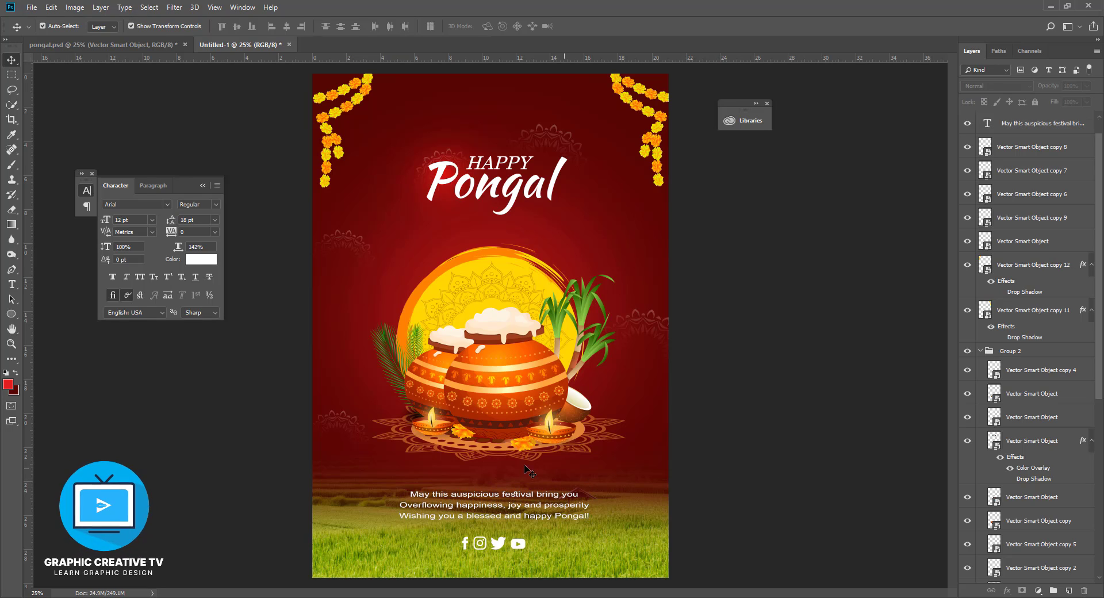
left_click(637, 553)
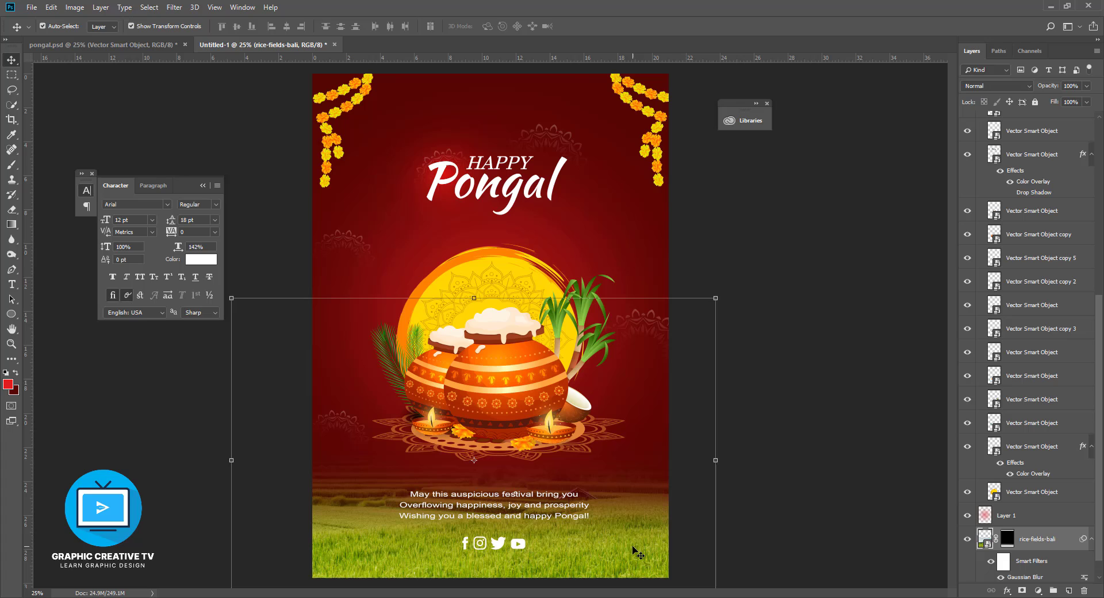
left_click(783, 496)
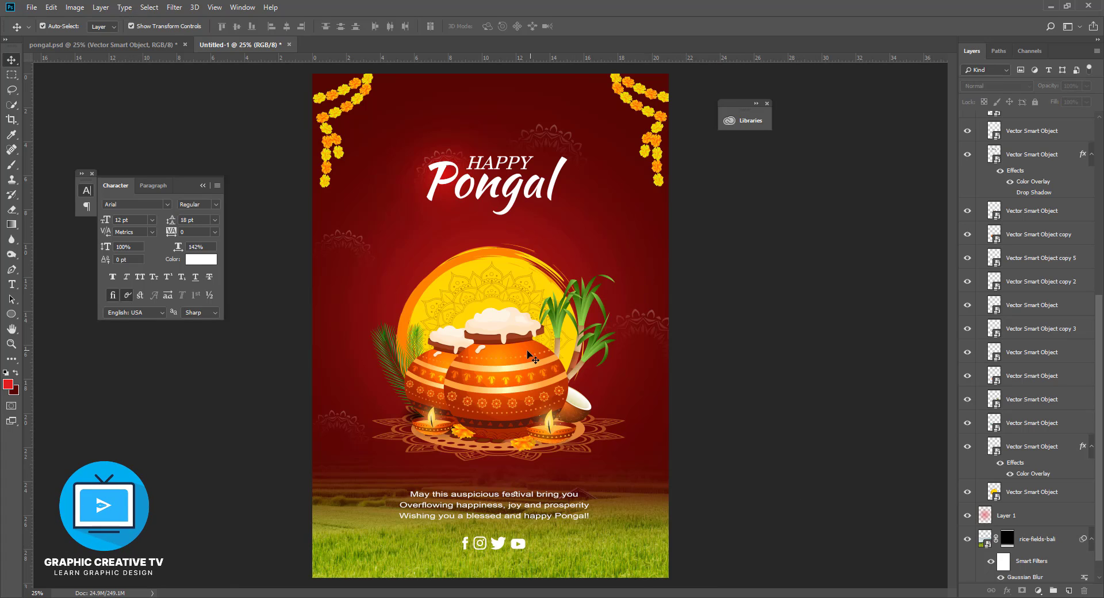
left_click(542, 269)
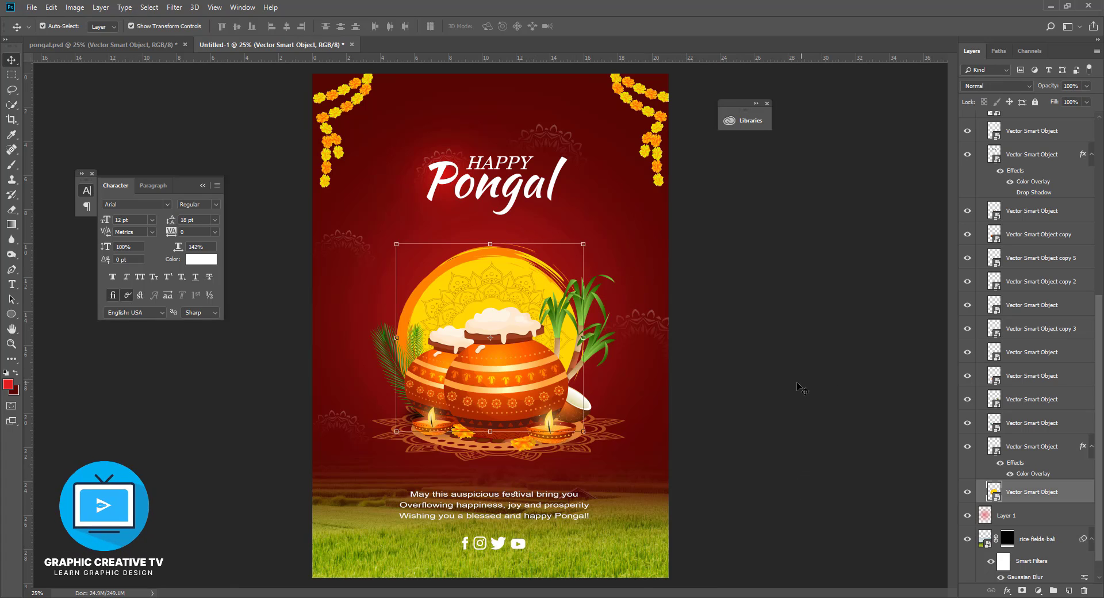
left_click(1007, 591)
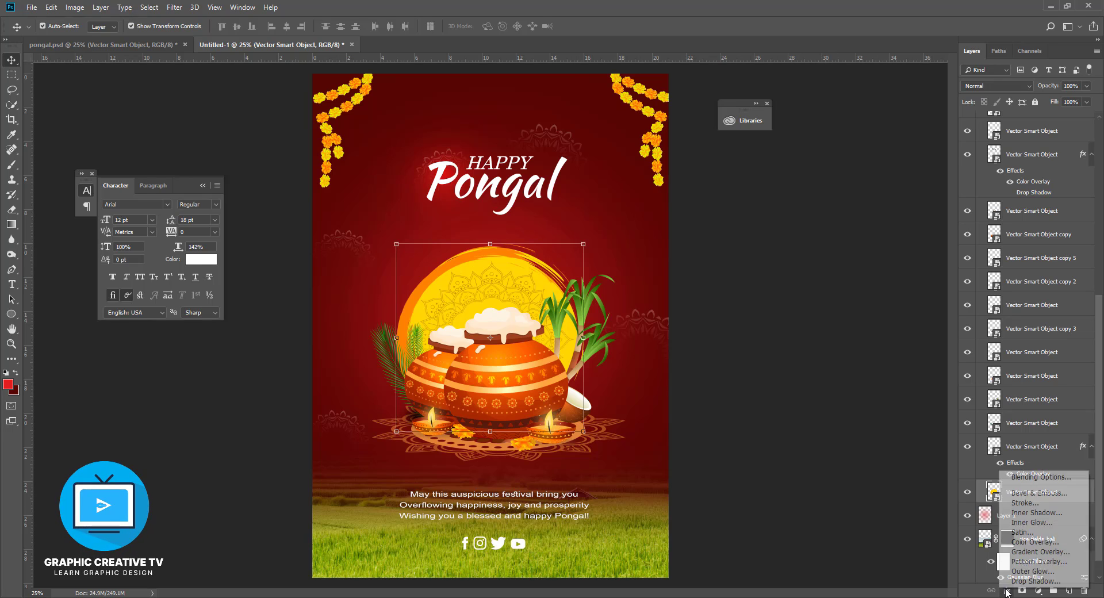
left_click(1016, 580)
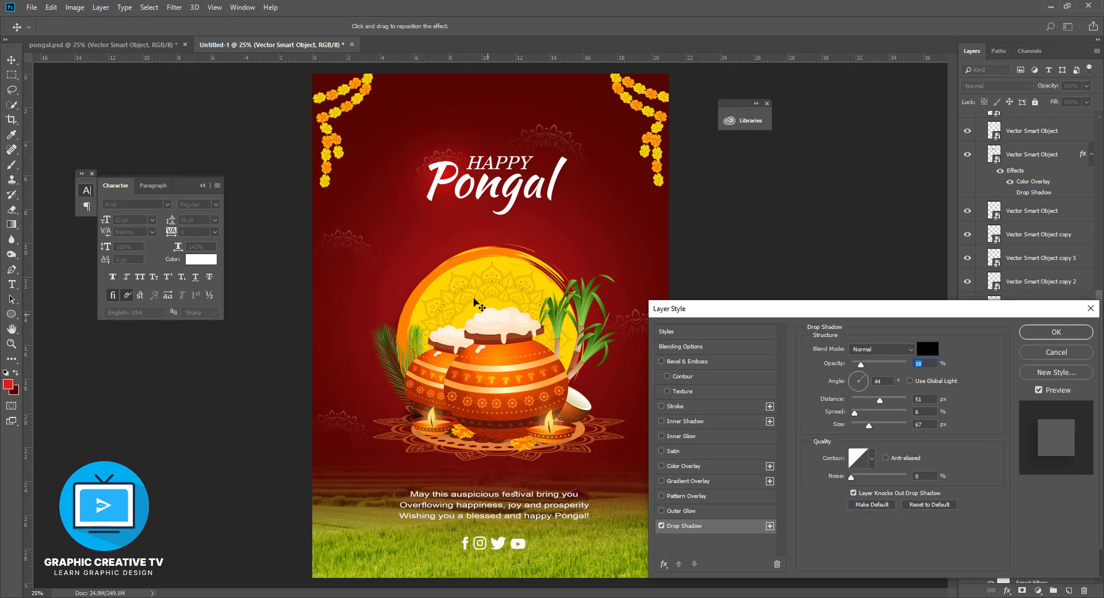
left_click_drag(452, 263, 455, 260)
left_click_drag(861, 360, 871, 363)
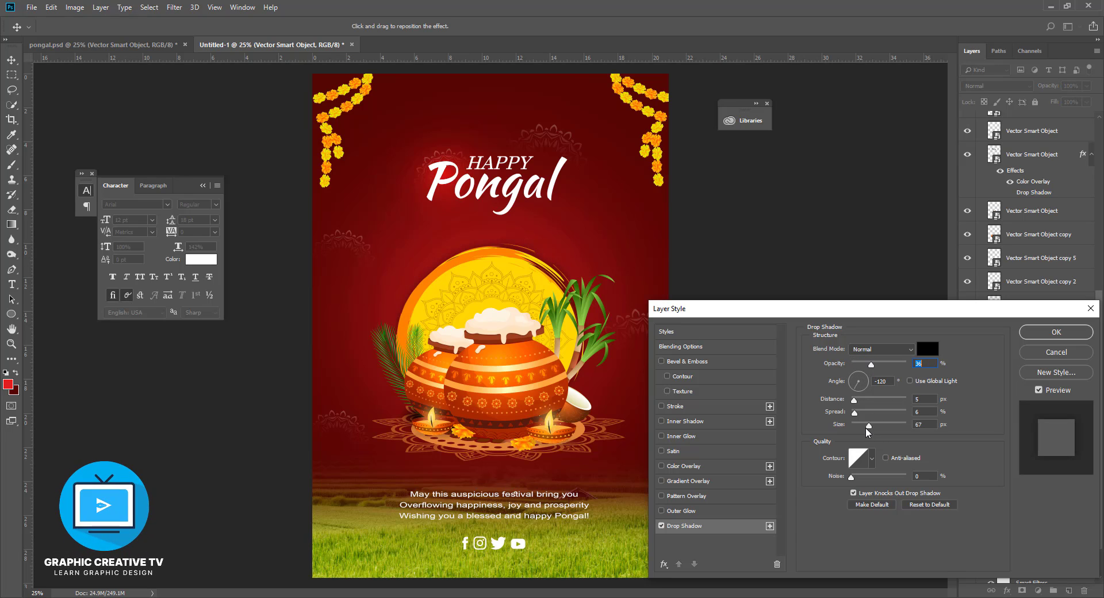
left_click_drag(869, 425, 856, 403)
left_click(1044, 353)
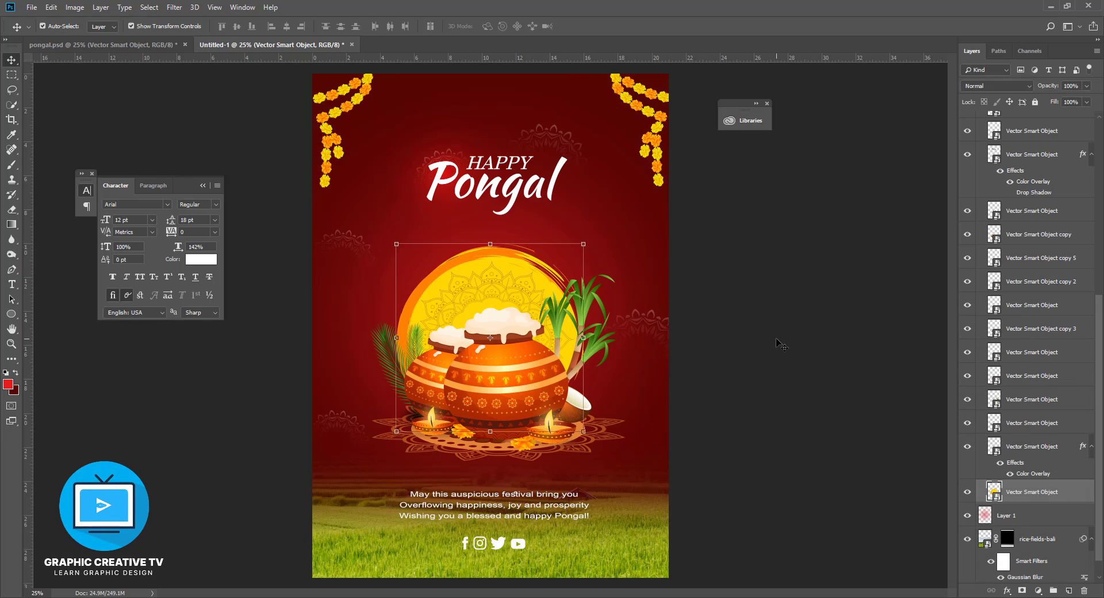
Brighten the red glow behind the pots on Layer 1 with a soft 2500 px brush at 24% opacity
left_click(1007, 516)
left_click(12, 165)
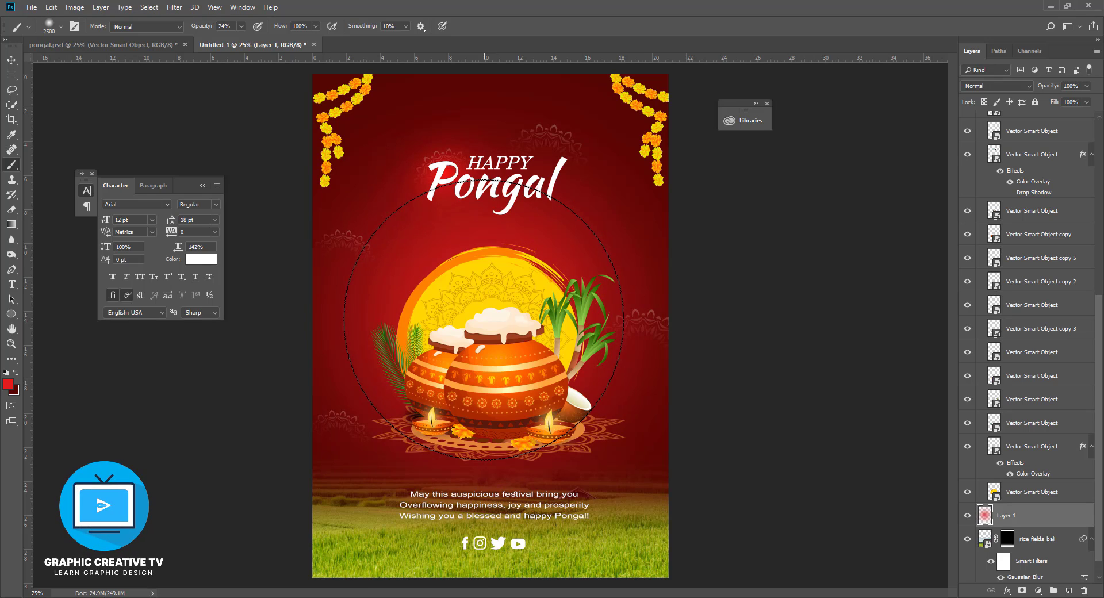
left_click(12, 60)
left_click(641, 319)
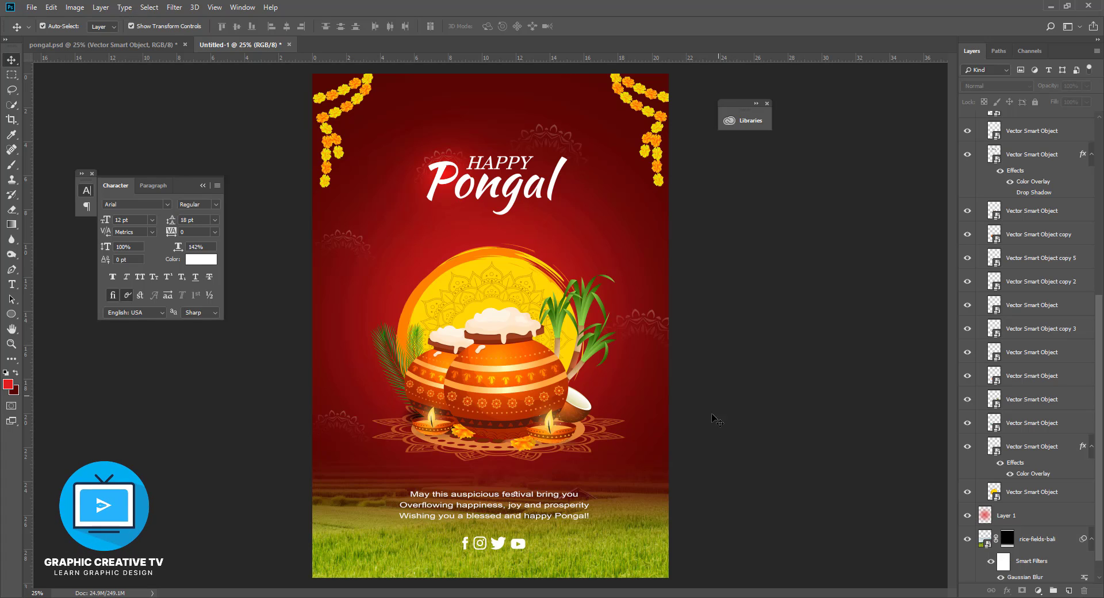
Add a new empty layer directly above the rice-fields-bali layer
left_click(511, 549)
left_click(659, 554)
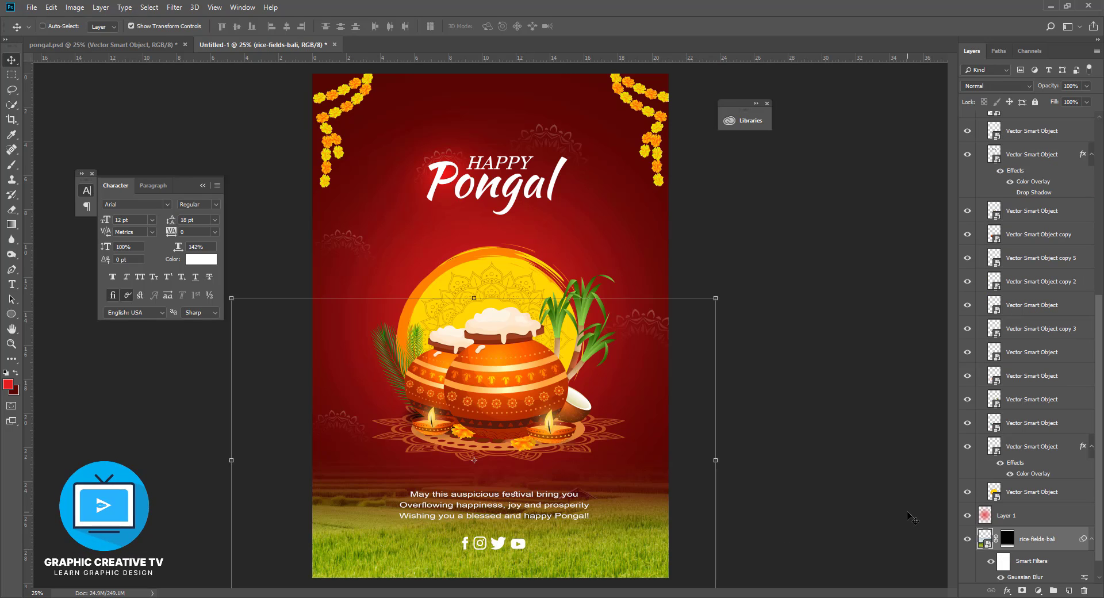
key("ctrl+shift+n")
key("Return")
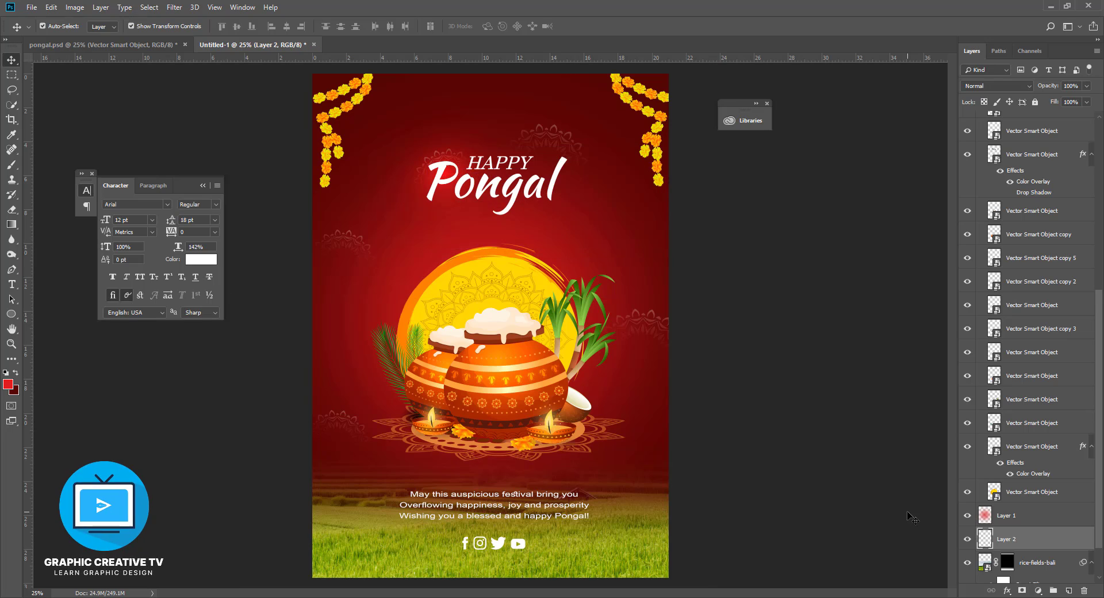
Reduce the soft brush size to about 1200 px for shading on Layer 2
key("b")
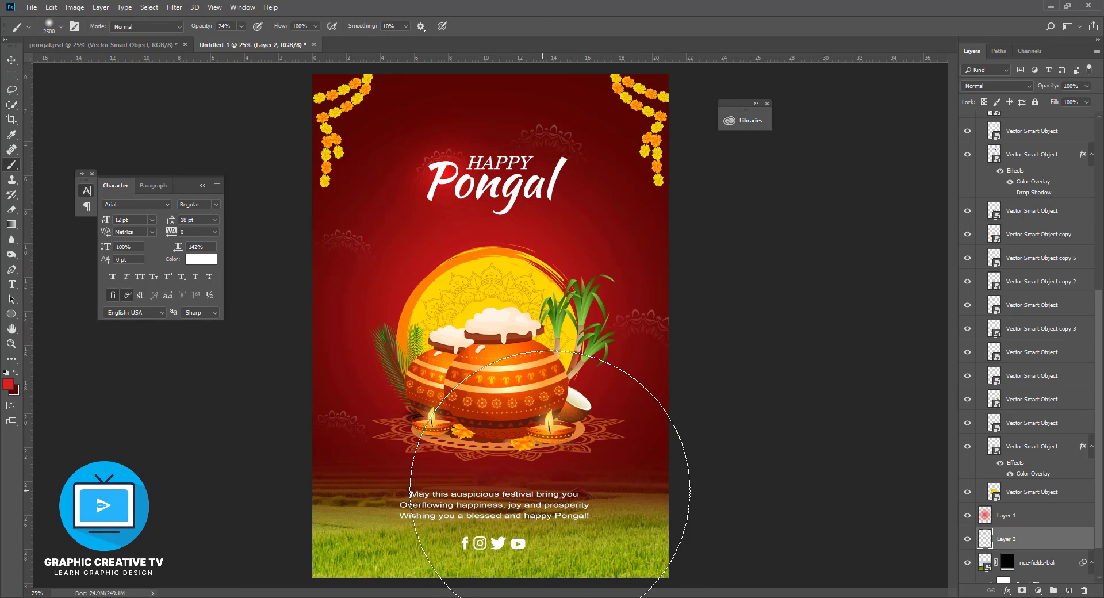
key("bracketleft")
key("bracketleft")
key("bracketleft")
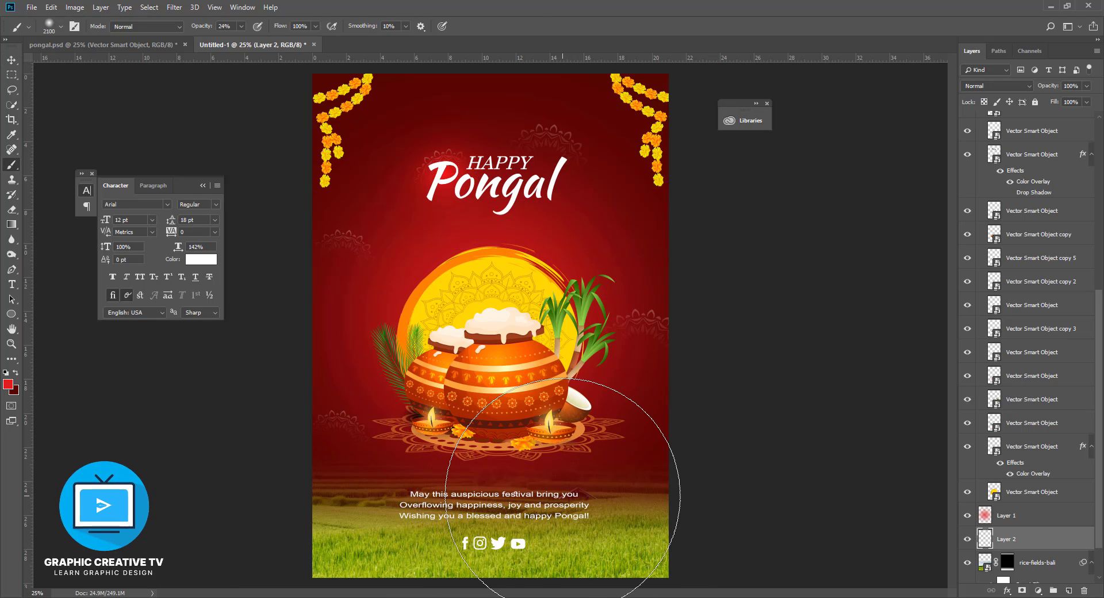
key("bracketleft")
key("bracketleft")
key("bracketleft")
key("bracketleft")
key("bracketleft")
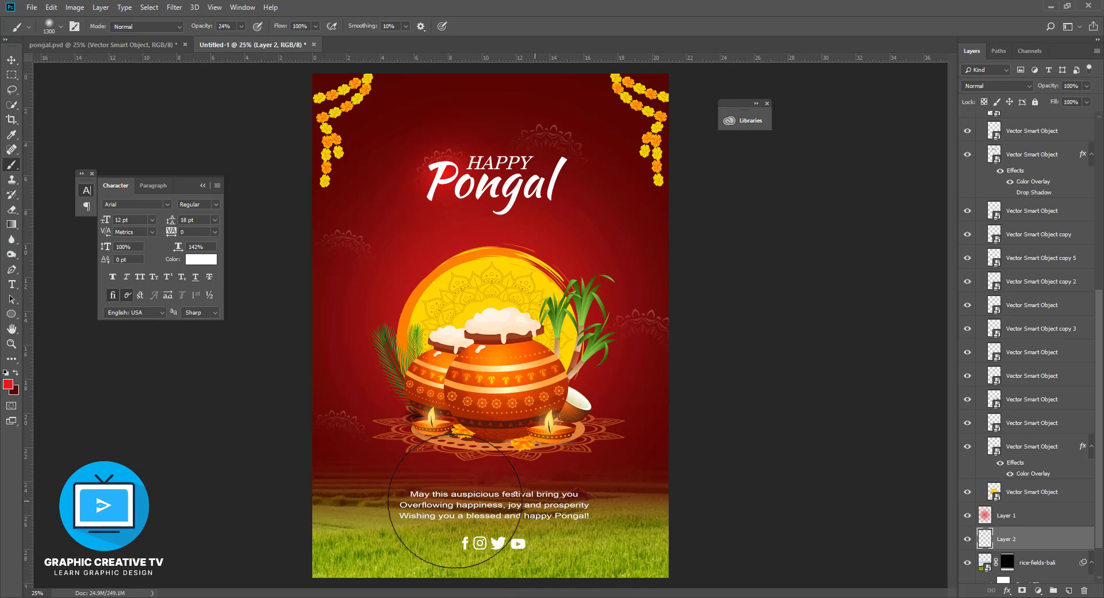
Darken the rice field along the poster's lower edge on Layer 2 with black (000000) at 8% brush opacity
left_click(17, 394)
type("000000")
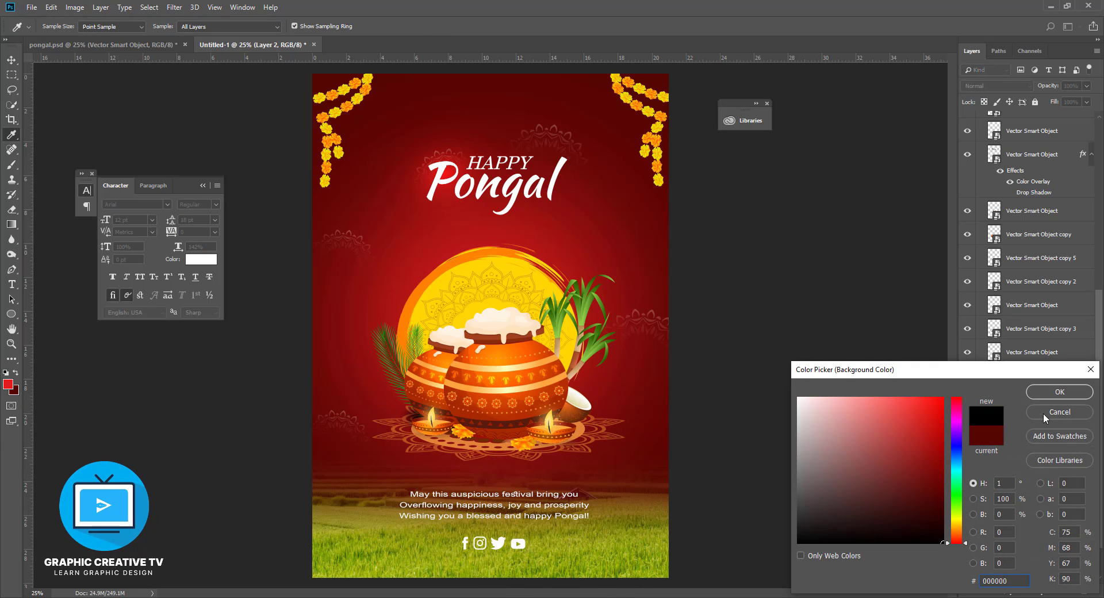
left_click(1060, 391)
left_click(241, 26)
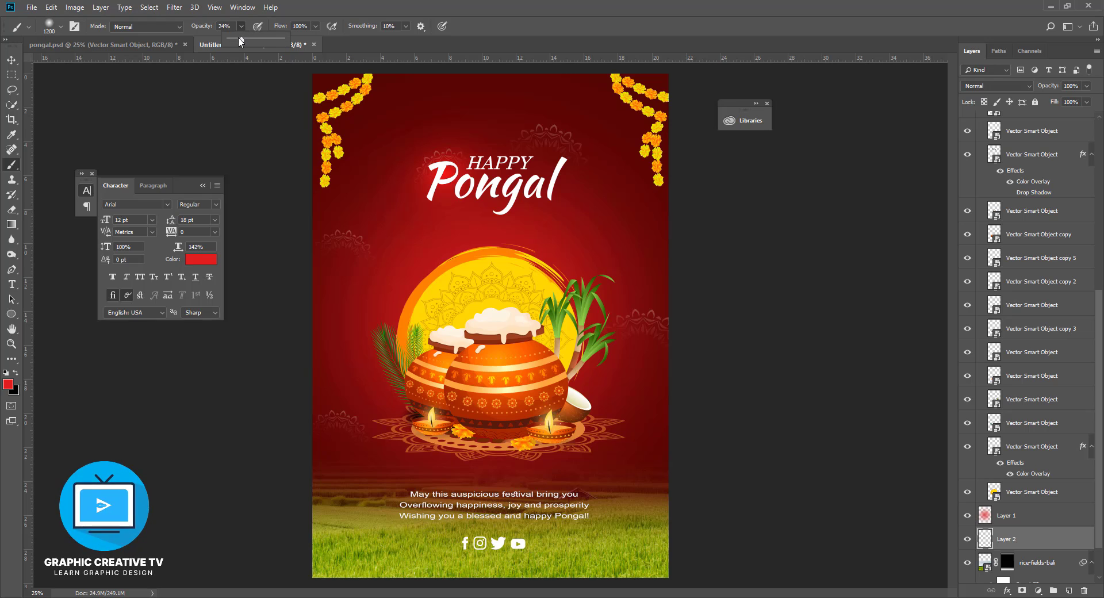
left_click_drag(242, 39, 233, 39)
key("ctrl+minus")
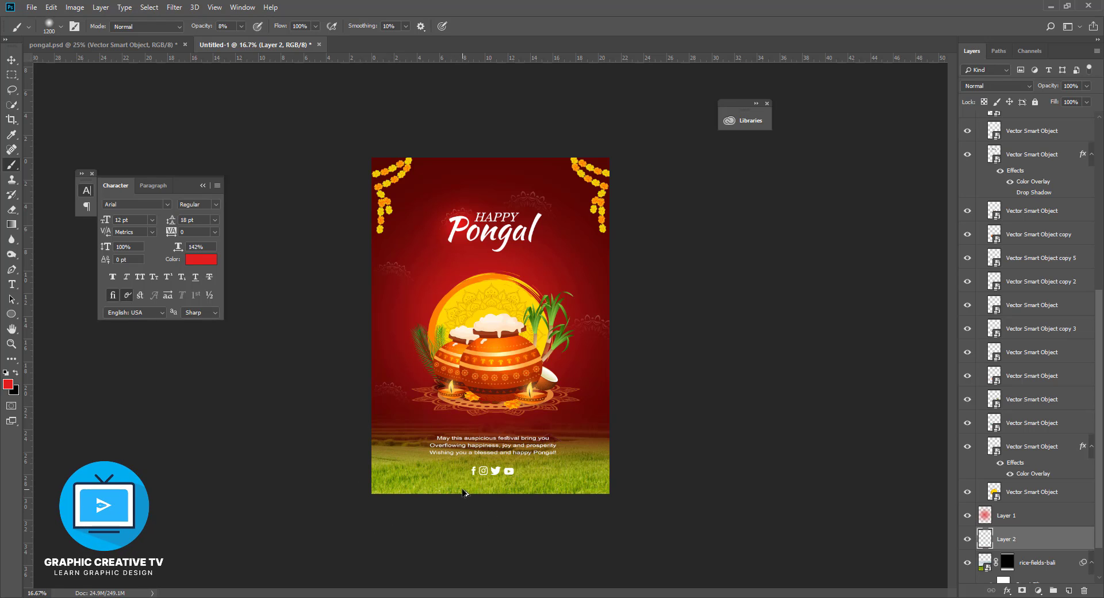
left_click(16, 373)
mouse_move(594, 497)
left_mouse_down()
mouse_move(355, 500)
mouse_move(397, 499)
left_mouse_up()
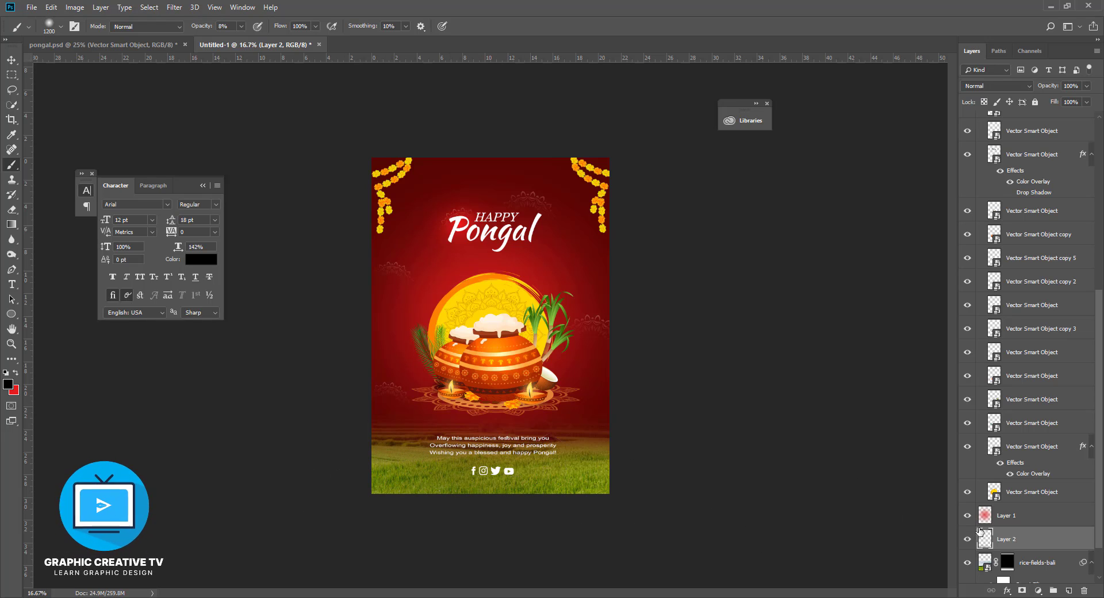
Hide Layer 2 and clear the layer selection
left_click(967, 539)
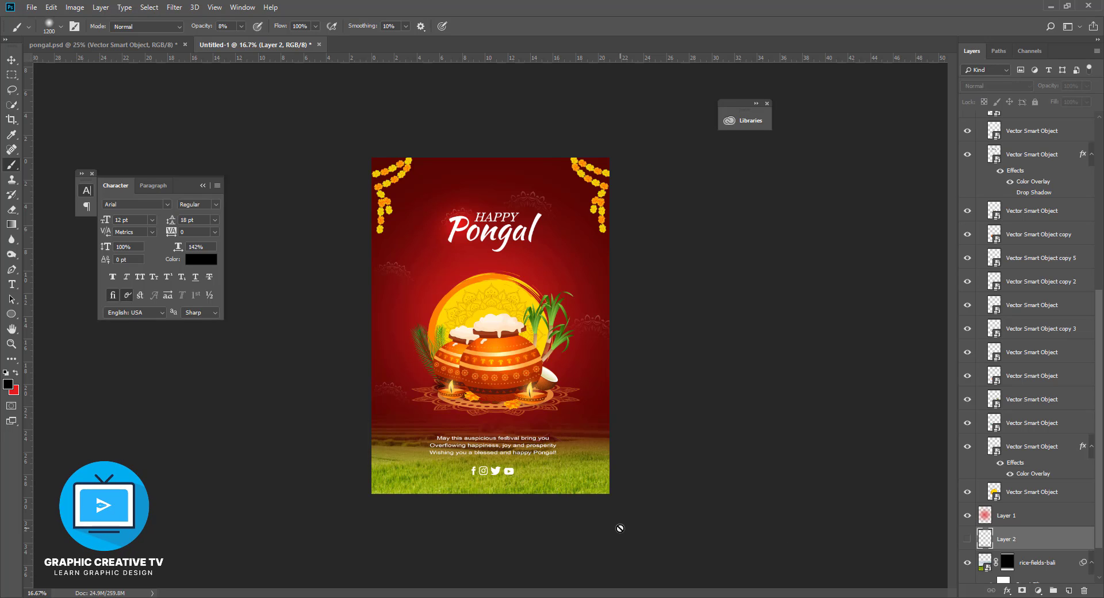
key("ctrl+plus")
key("ctrl+plus")
scroll(616, 526, "down", 2)
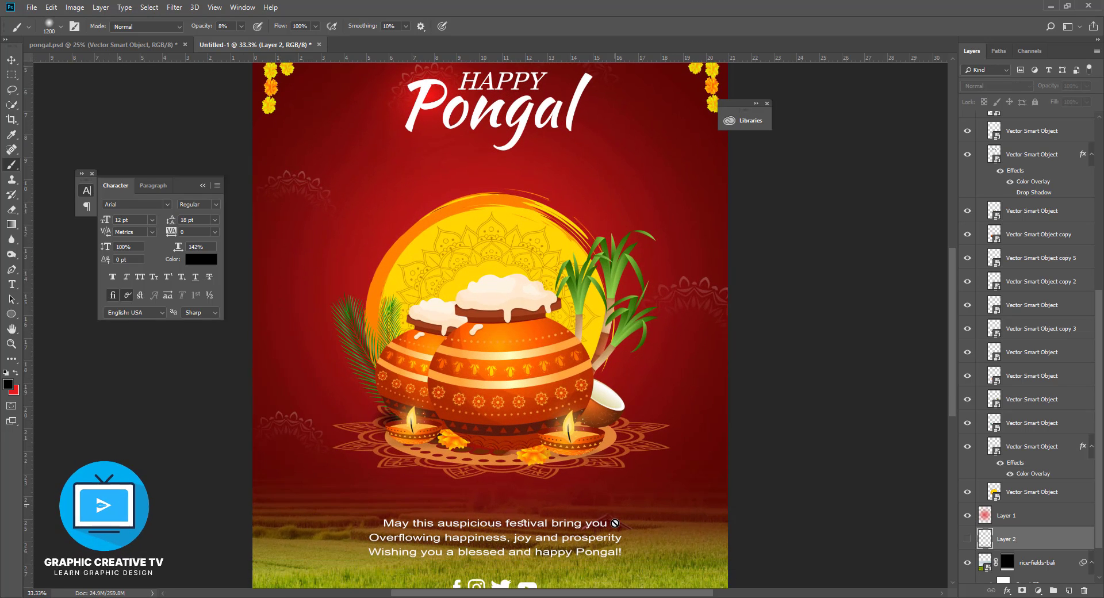
scroll(614, 523, "down", 3)
scroll(1000, 566, "down", 2)
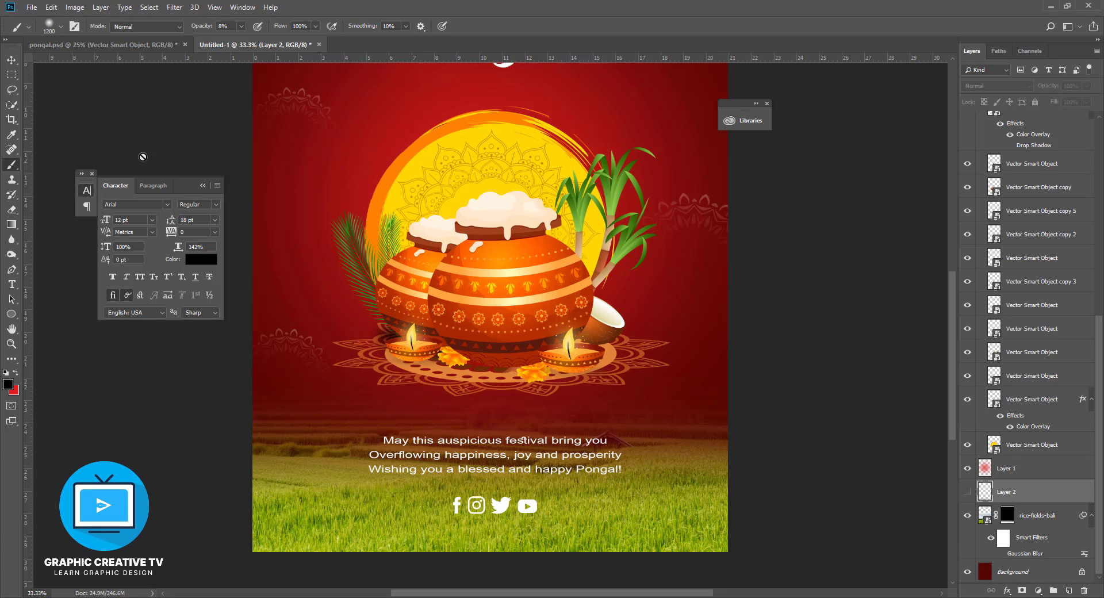
left_click(11, 60)
left_click(767, 415)
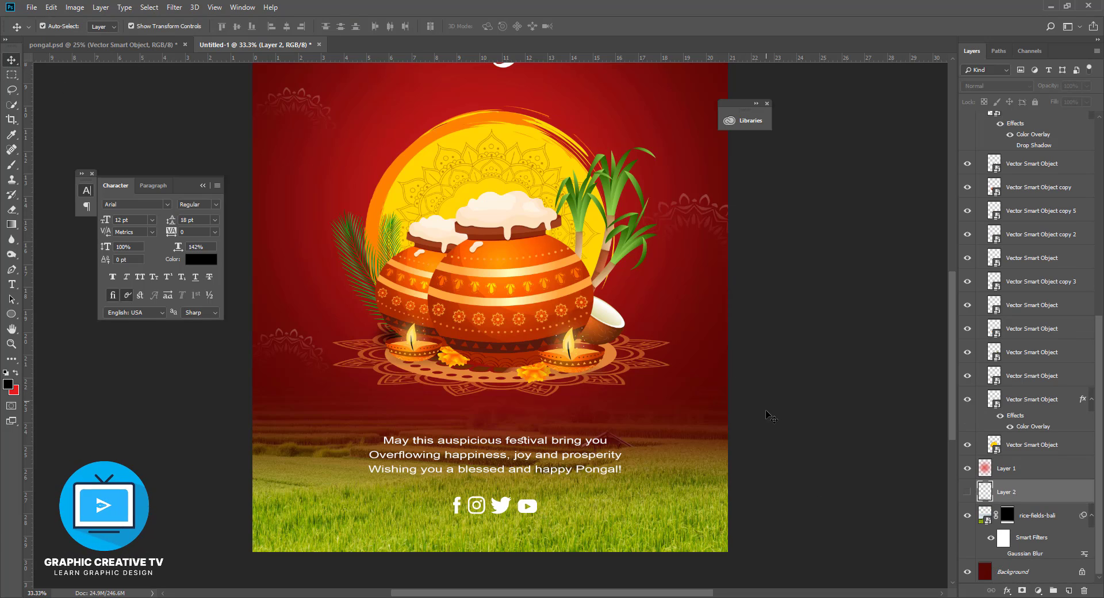
scroll(766, 416, "up", 3)
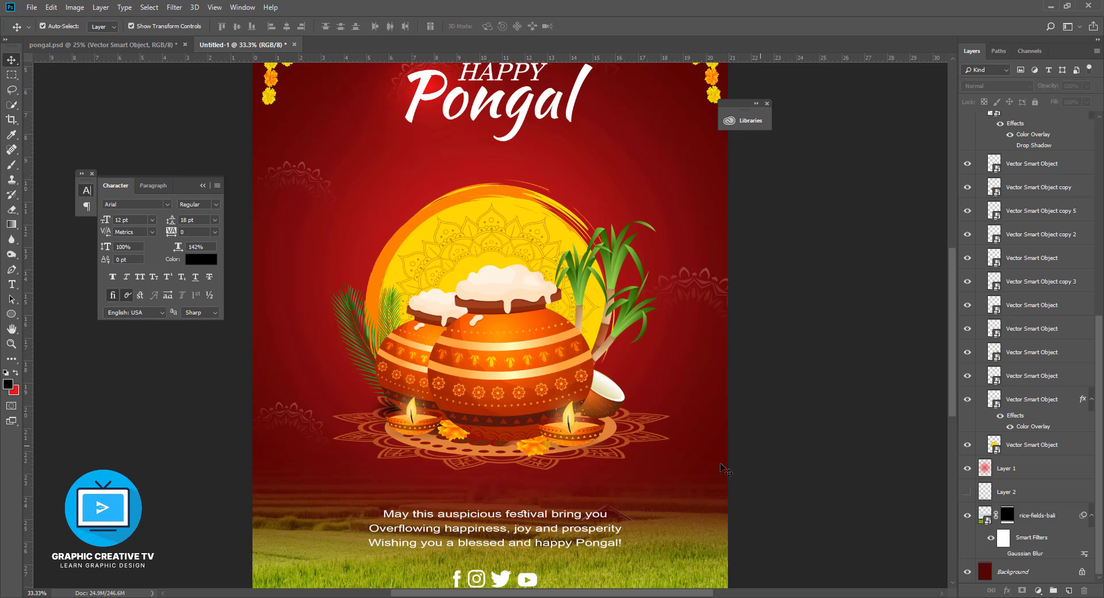
left_click(551, 514)
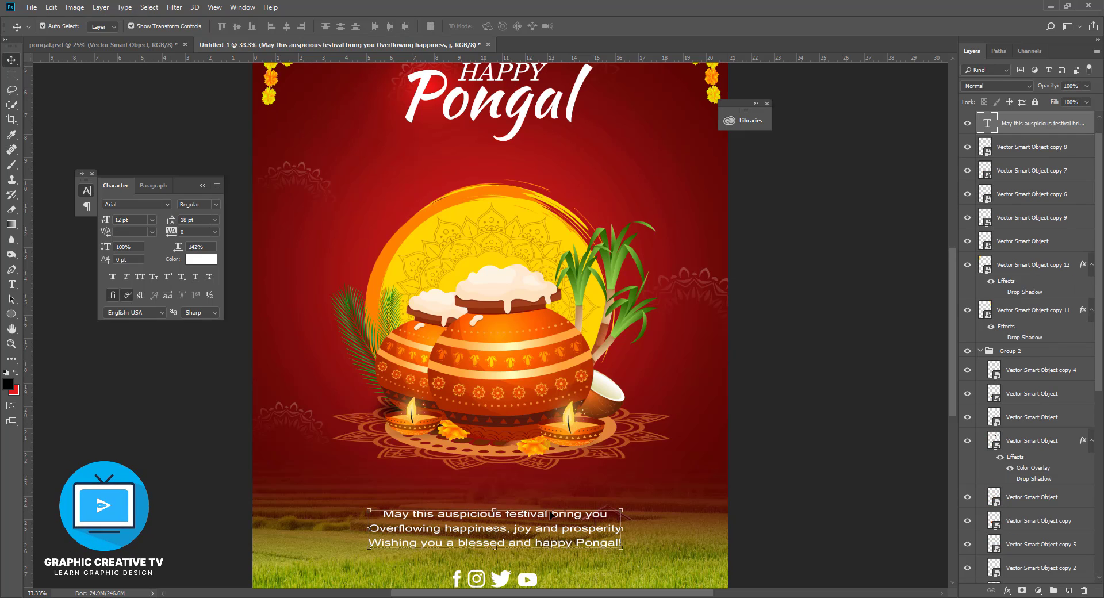
left_click(808, 468)
left_click(12, 284)
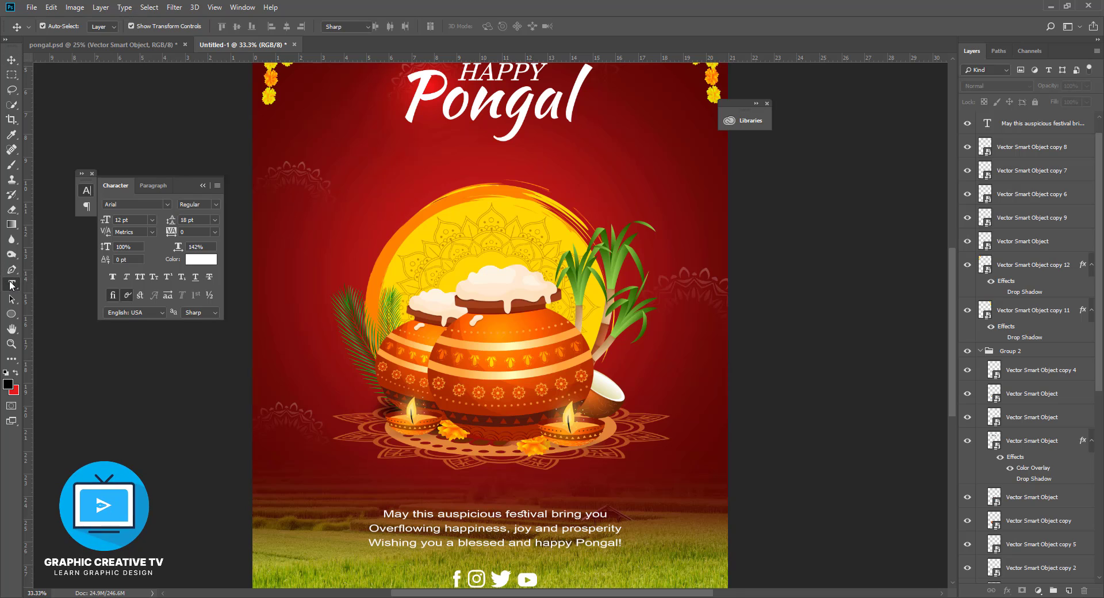
left_click(440, 148)
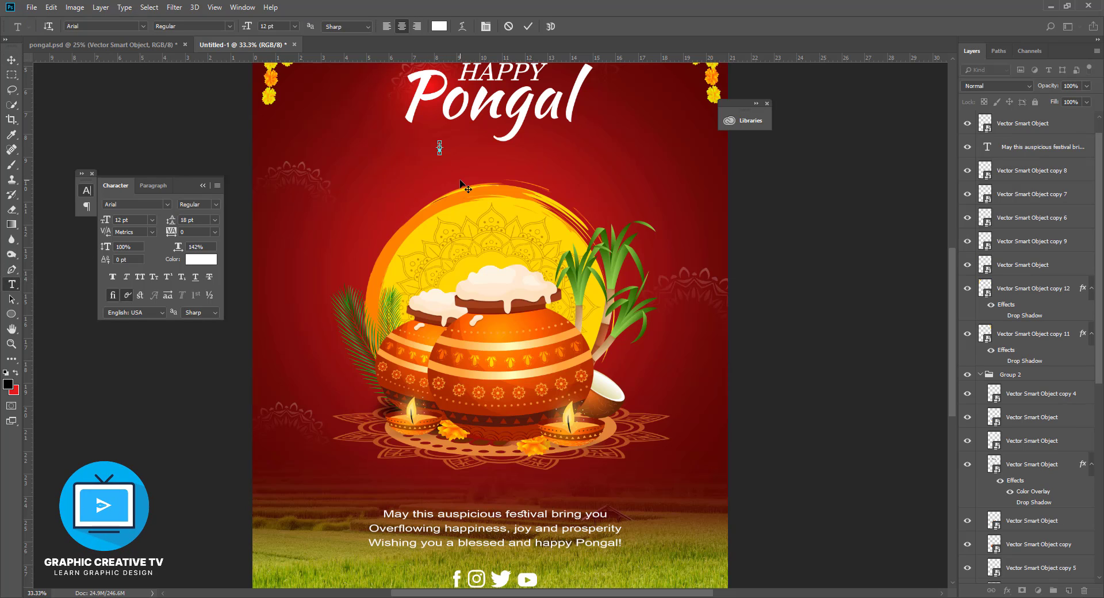
key("ctrl+v")
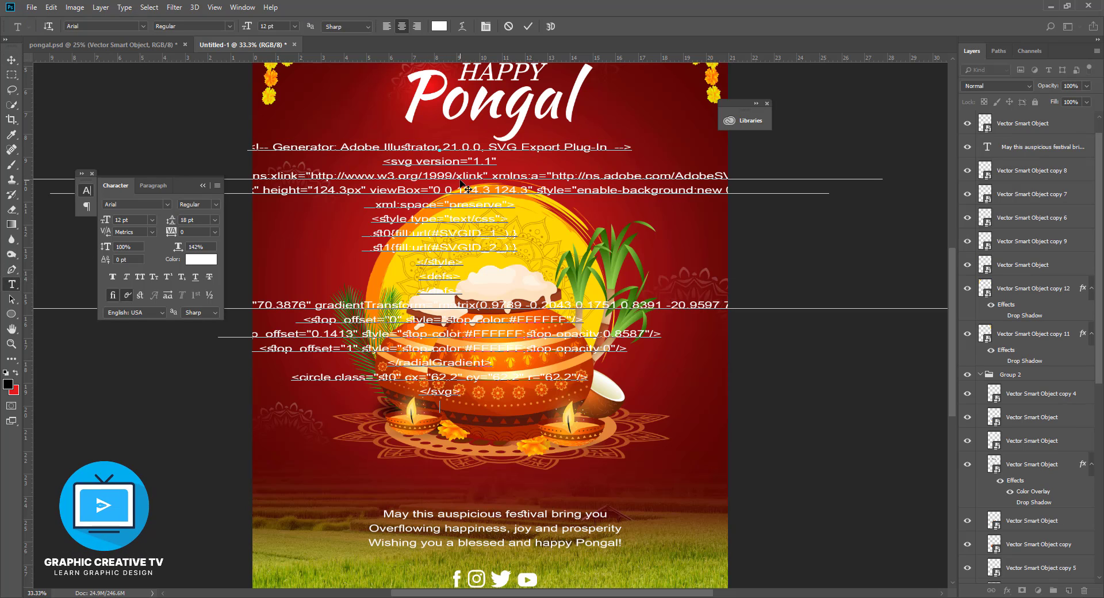
key("ctrl")
key("ctrl+z")
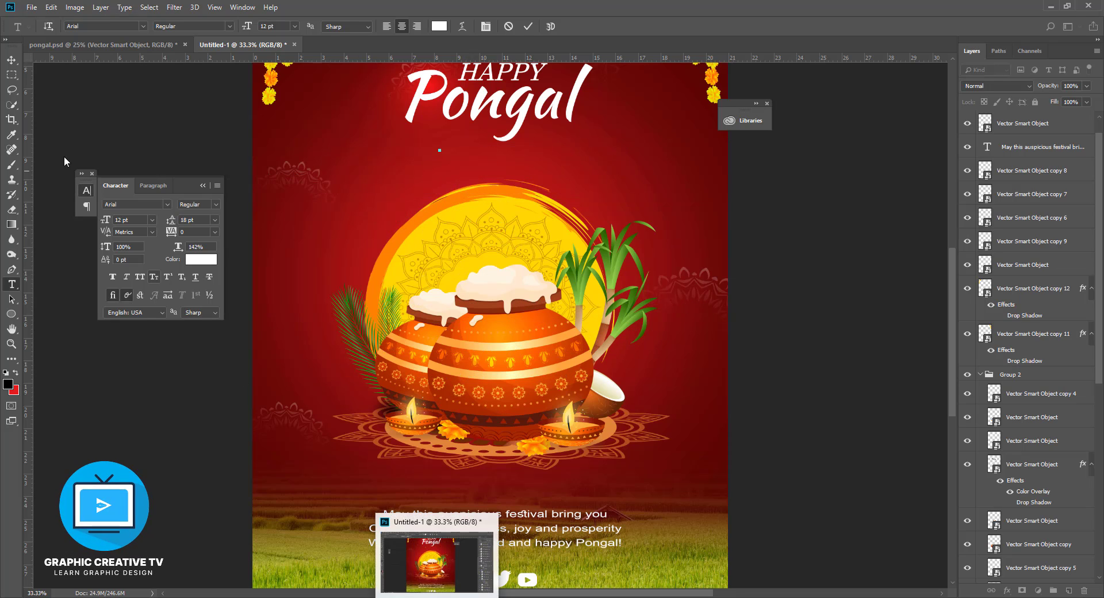
left_click(11, 60)
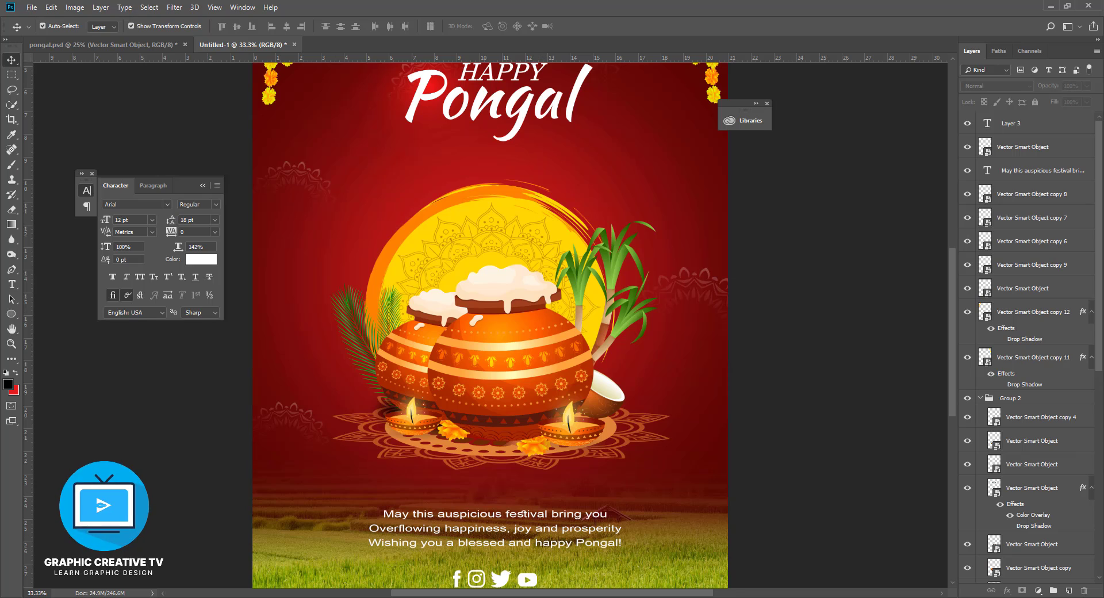
left_click(687, 595)
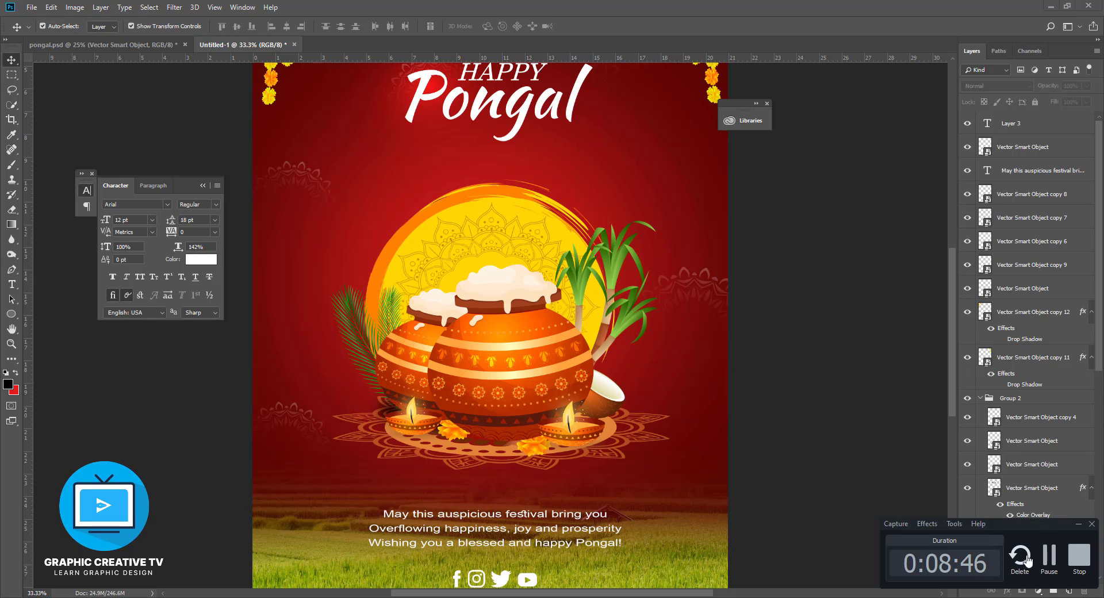
left_click(1053, 551)
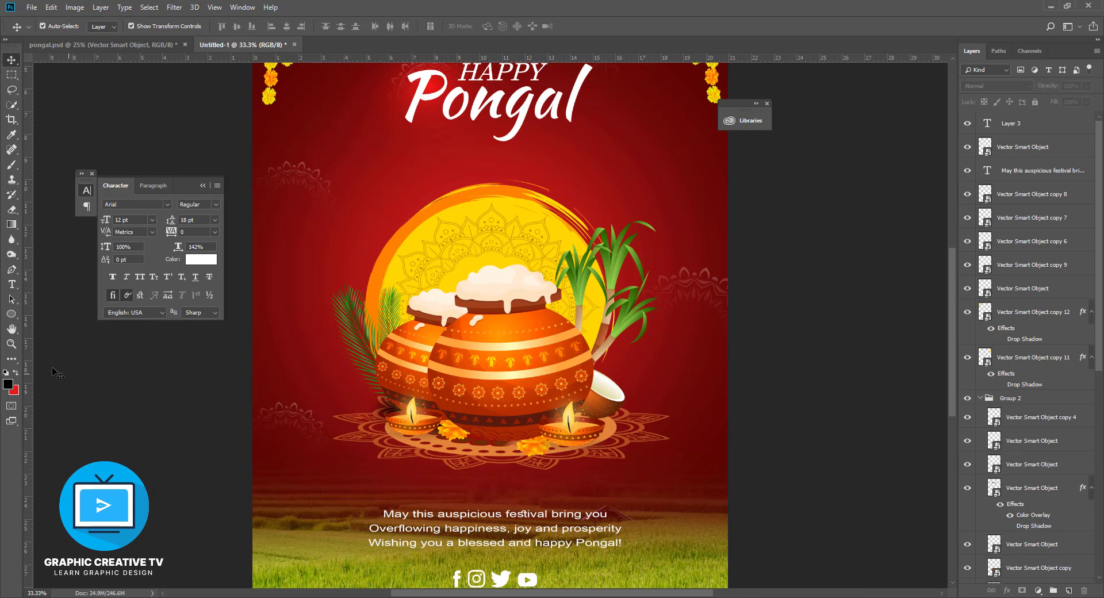
Add the text "Pongal 2021 in India will begin on Thursday, 14 January" on two lines just above the greeting
left_click(11, 284)
left_click(420, 483)
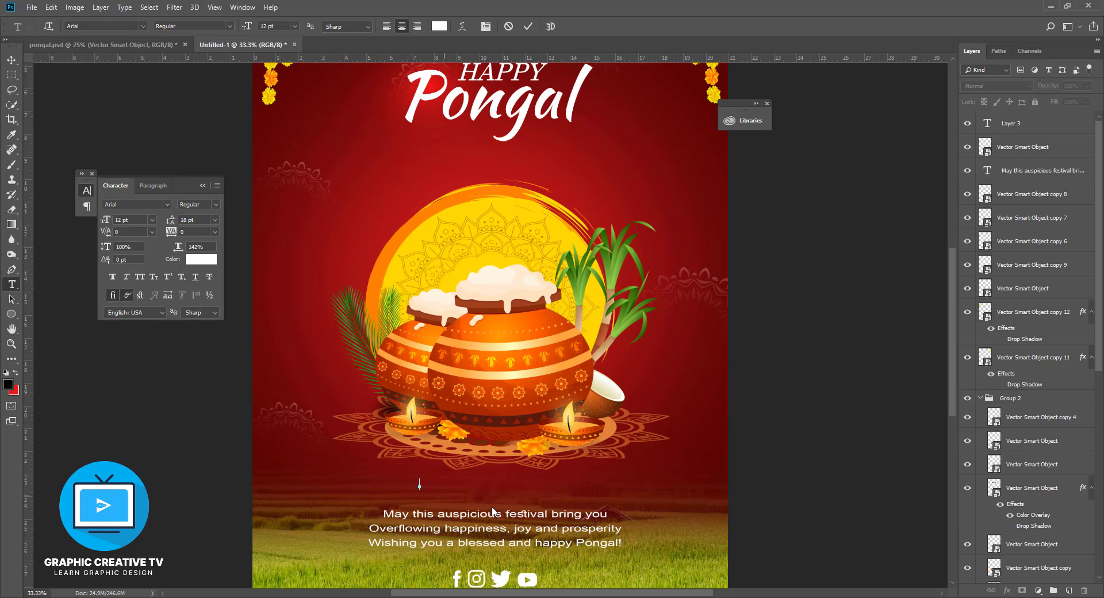
type("Pongal 2021 in India will begin on Thursday, 14 January")
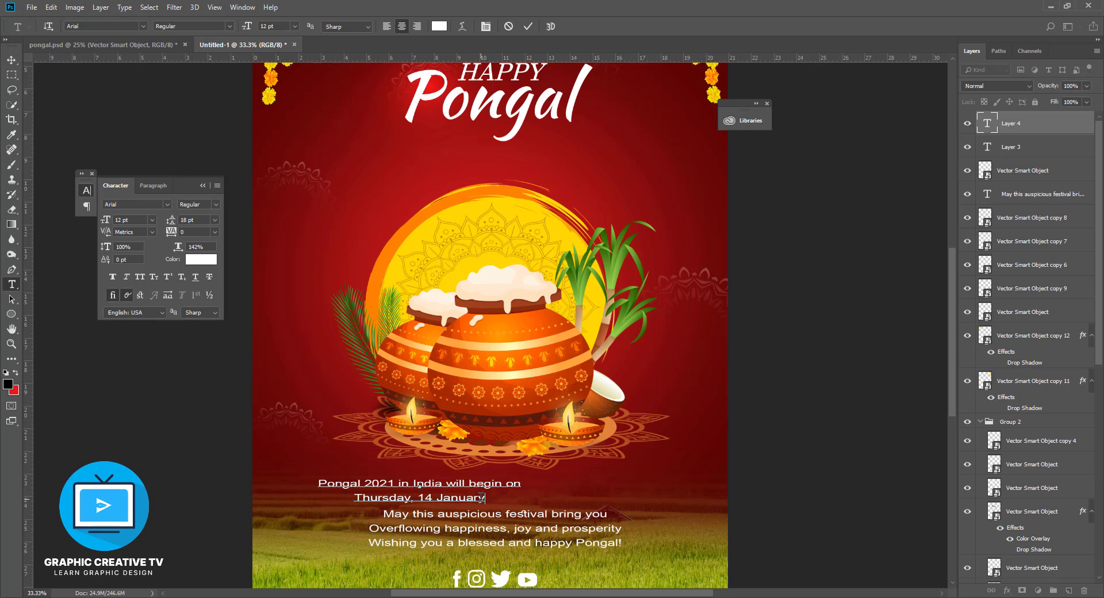
left_click_drag(484, 498, 283, 485)
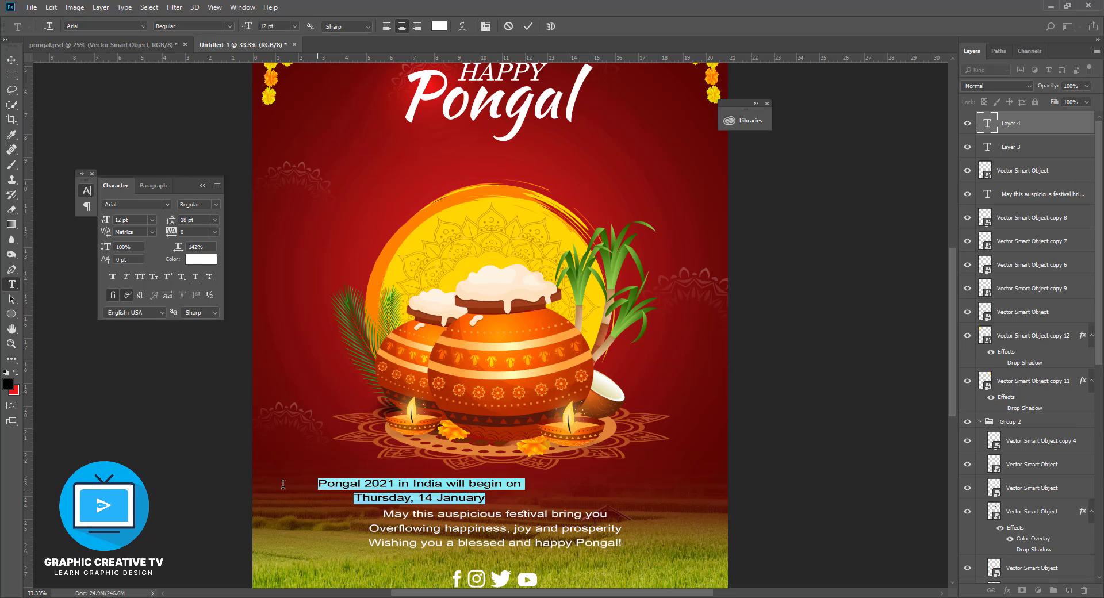
left_click(12, 59)
Center the date text between the pots and the greeting, moving the greeting and social icons slightly to make room
left_click_drag(461, 503, 559, 514)
scroll(557, 500, "down", 2)
left_click_drag(547, 459, 522, 458)
left_click_drag(529, 498, 527, 495)
left_click_drag(504, 538, 505, 551)
left_click_drag(504, 512, 505, 518)
left_click(520, 463)
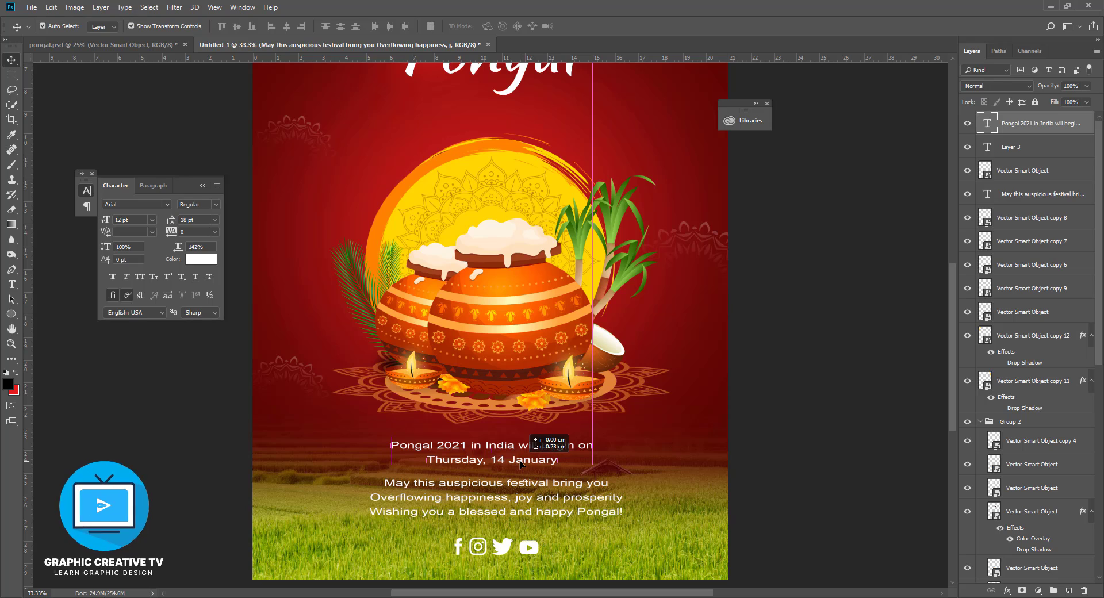
Move the greeting text above the Happy Pongal title, center it there and set its font size to 10 pt
scroll(520, 462, "up", 5)
scroll(520, 467, "up", 1)
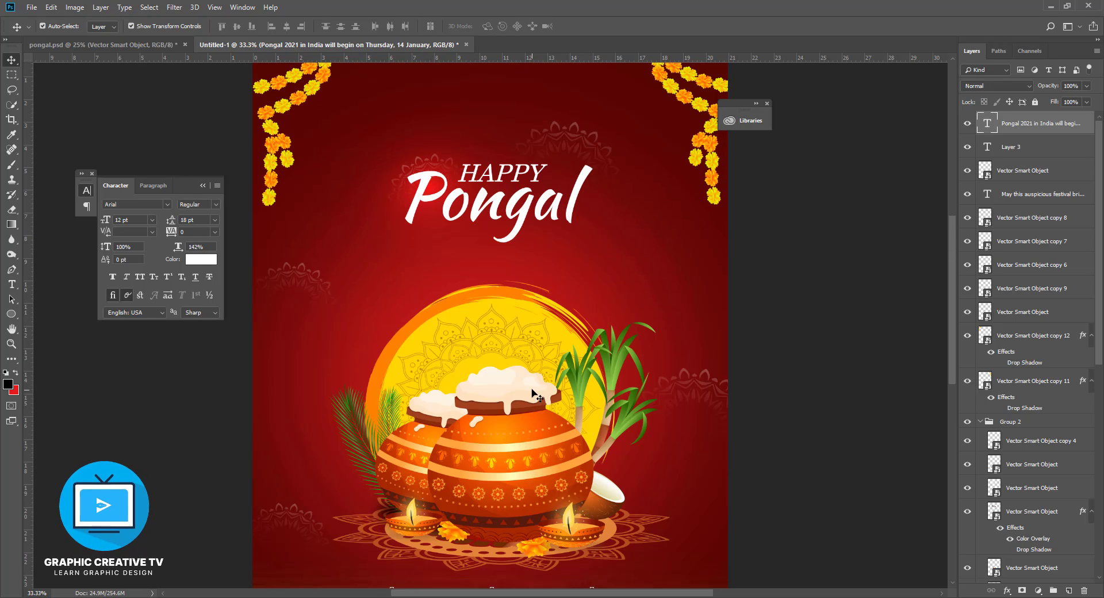
left_click(535, 227)
scroll(547, 323, "down", 2)
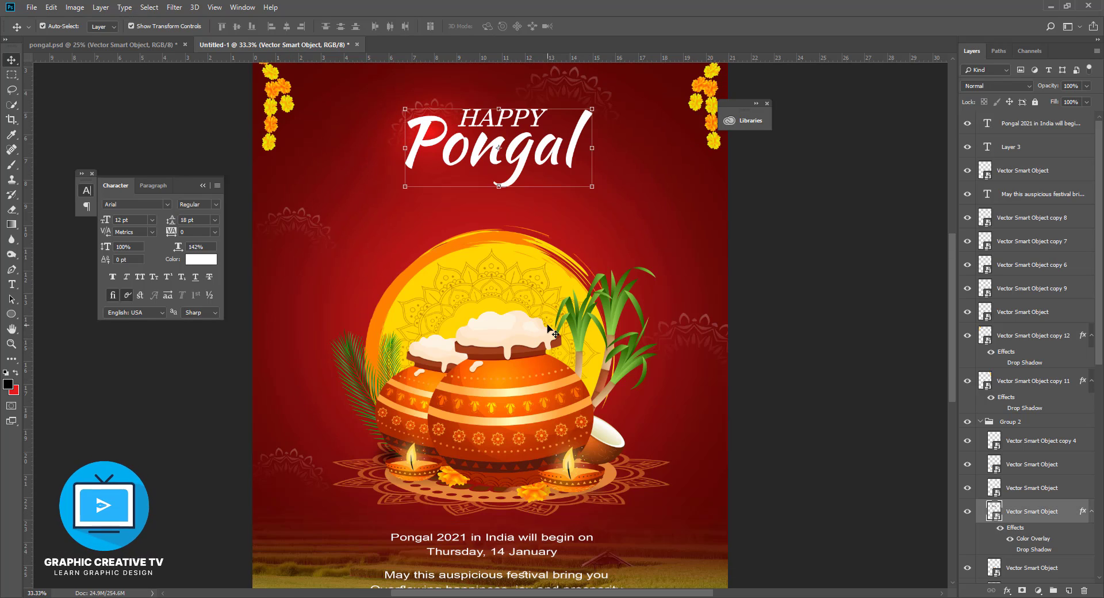
left_click_drag(561, 578, 561, 58)
scroll(561, 204, "up", 3)
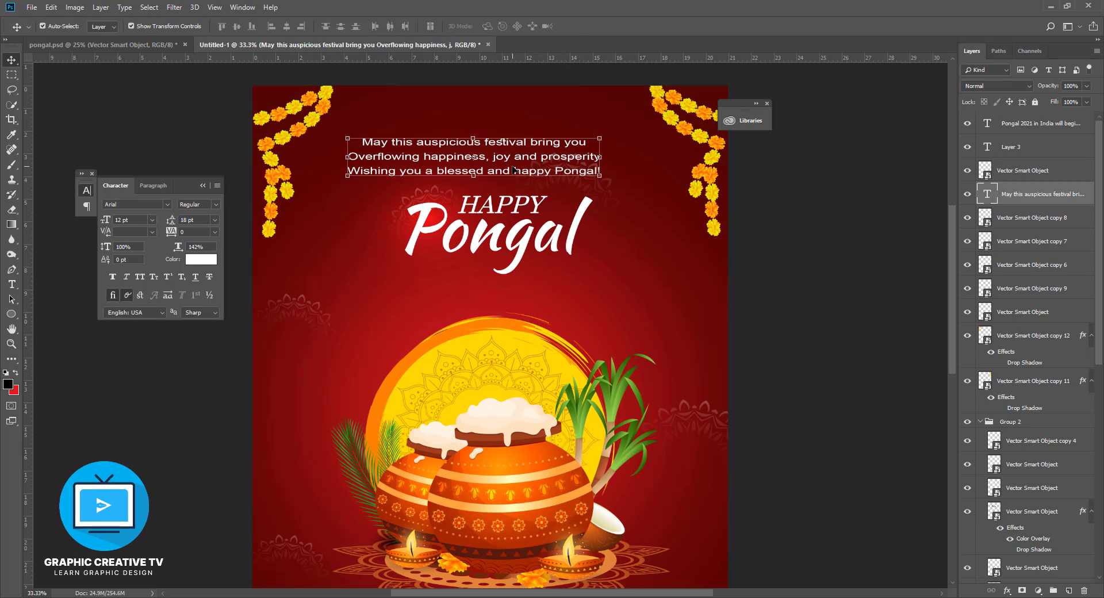
left_click_drag(513, 164, 529, 164)
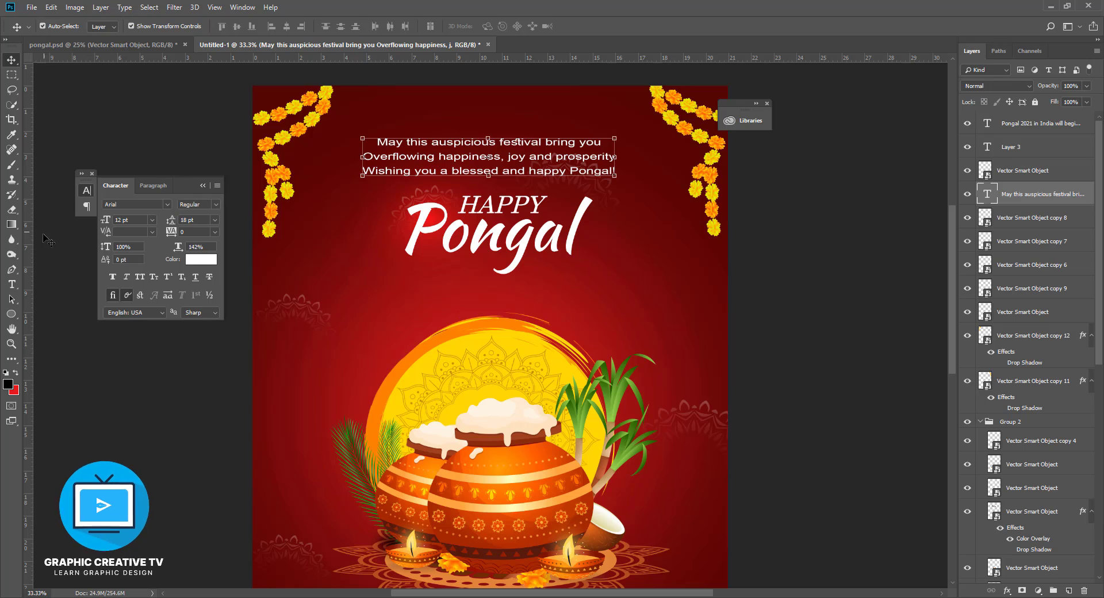
left_click(139, 221)
key("Return")
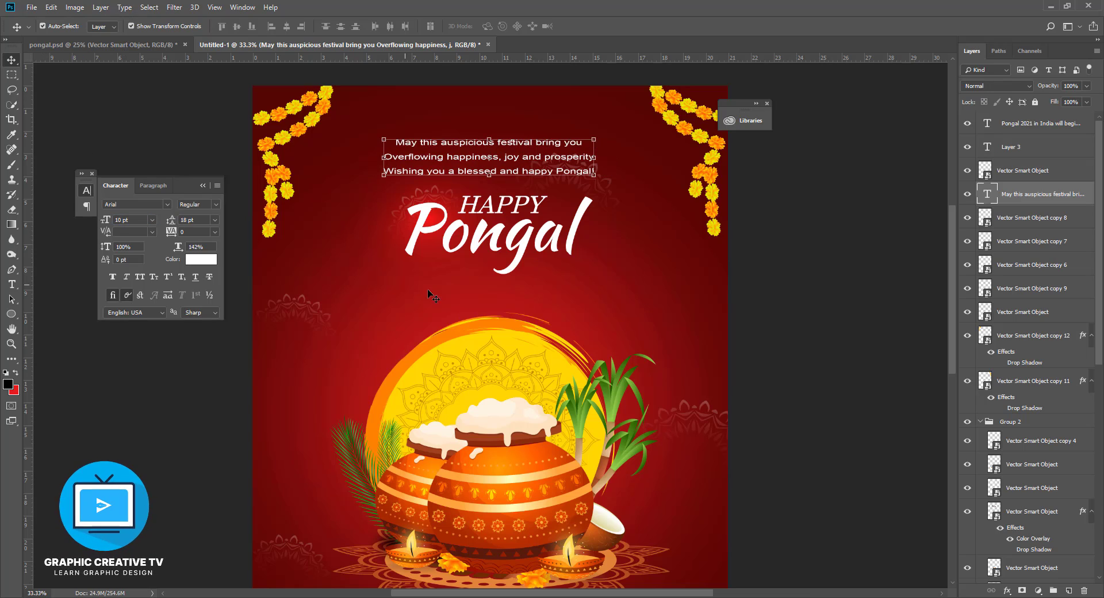
left_click(791, 325)
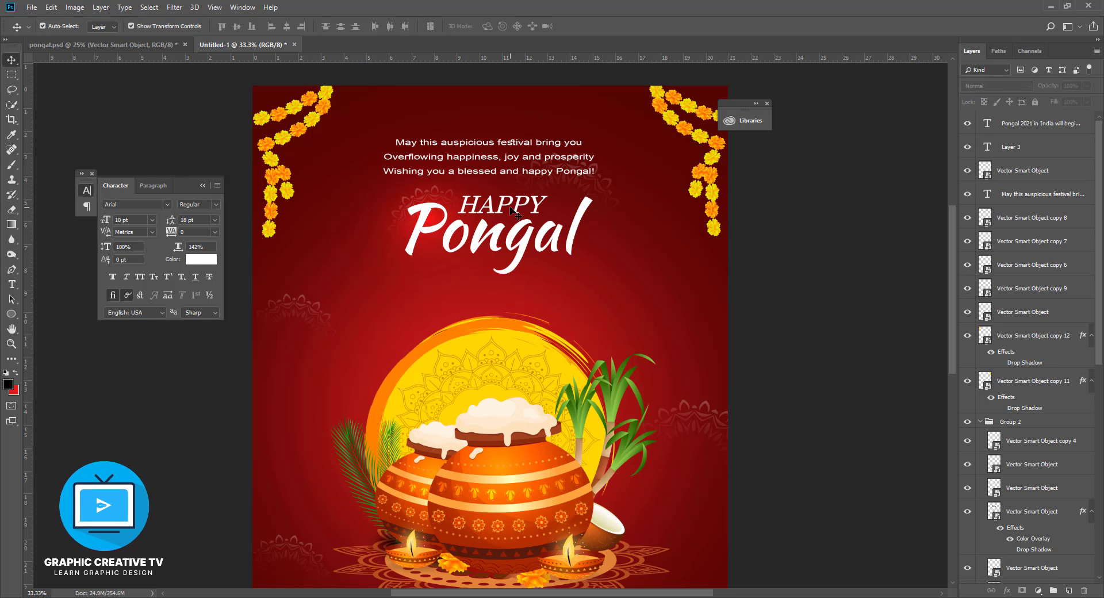
Adjust the date text's position below the pots and undo the greeting's move and font size change
scroll(518, 229, "down", 4)
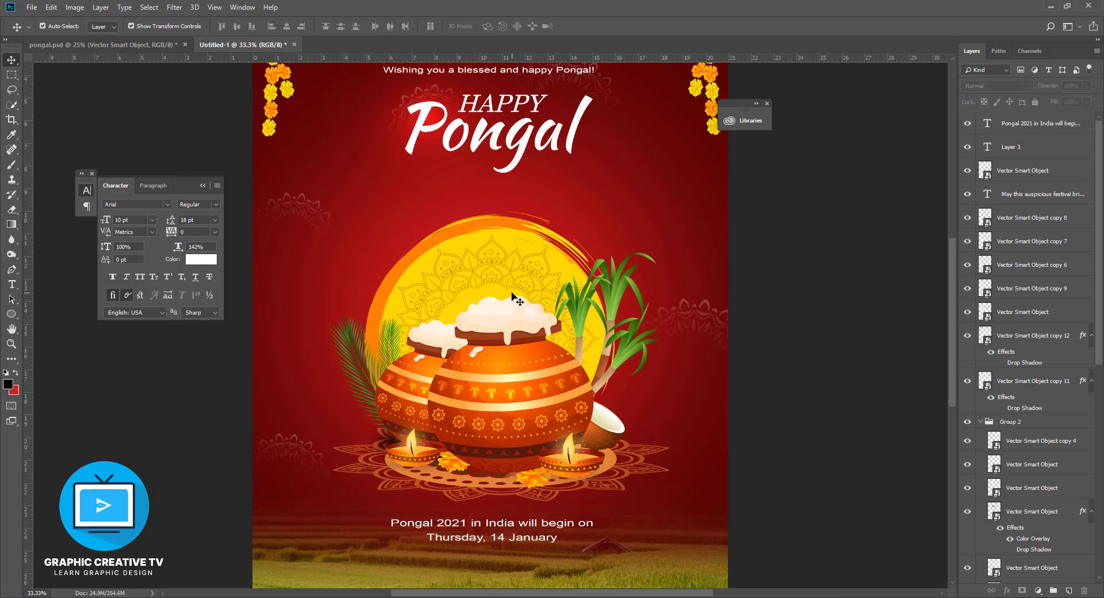
left_click_drag(537, 521, 532, 519)
scroll(531, 524, "down", 1)
scroll(530, 520, "down", 2)
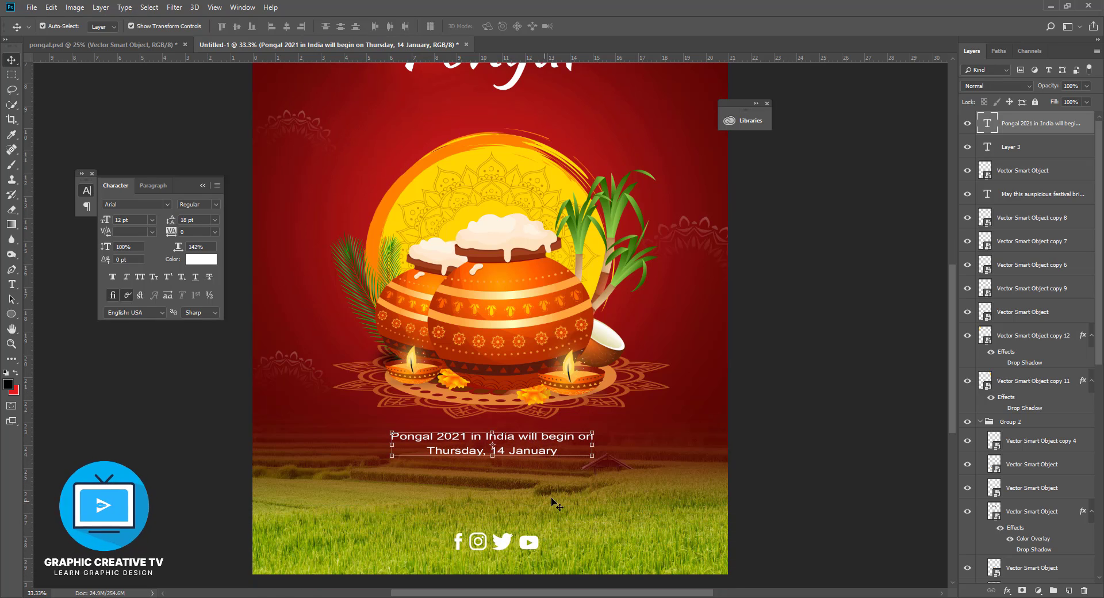
key("shift+Down")
key("shift+Down")
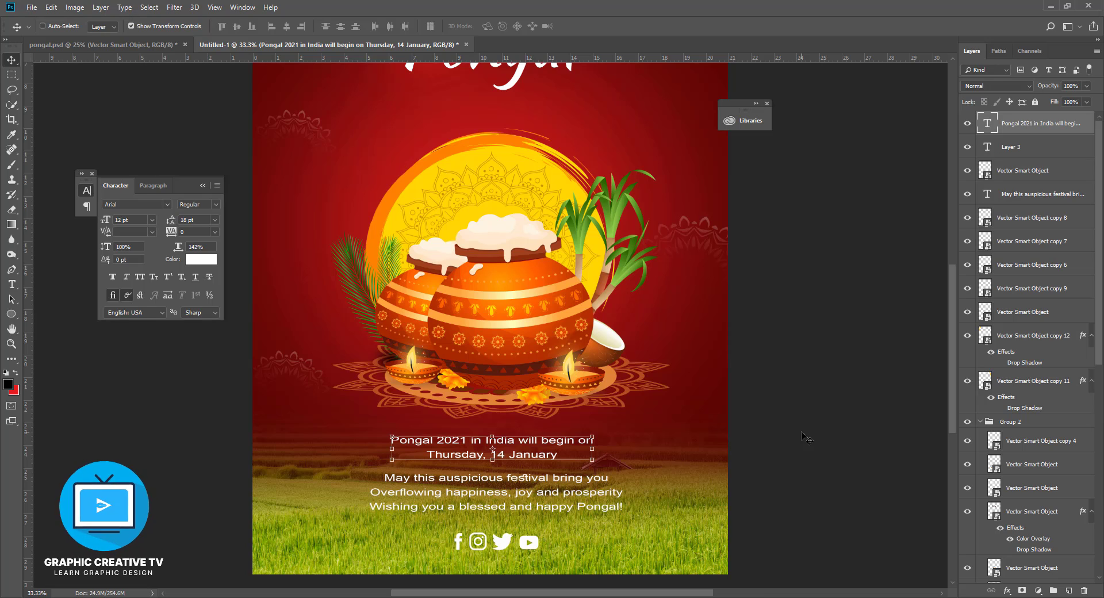
Delete the Pongal 2021 date text above the greeting
left_click(636, 468, "ctrl")
left_click(534, 456, "ctrl")
key("Delete")
Move the greeting text up below the pots and bring the social icons up closer beneath it
left_click_drag(543, 482, 545, 451)
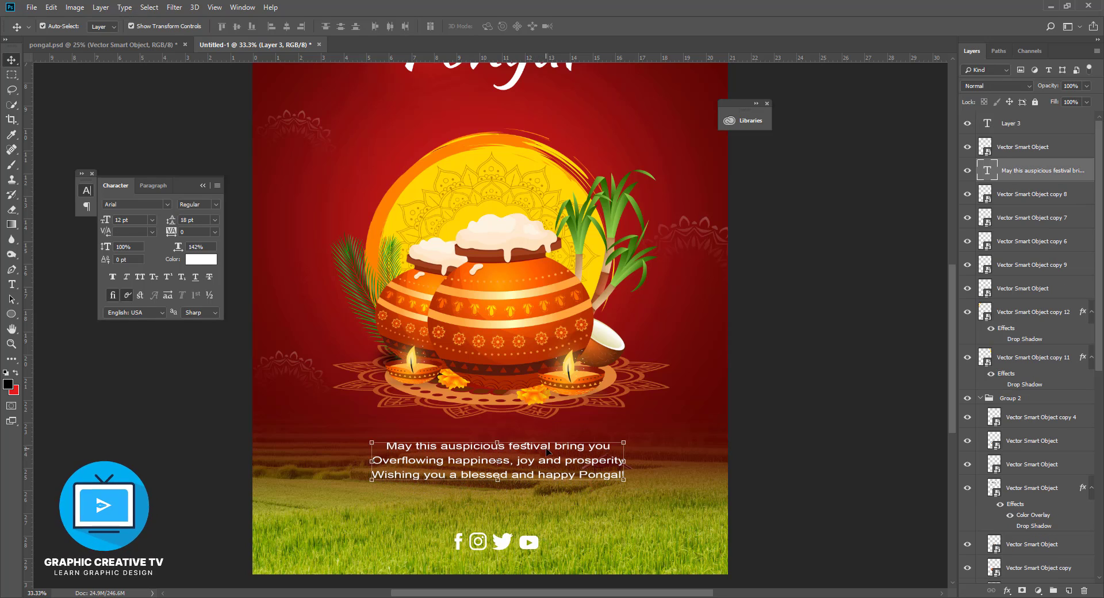
left_click_drag(529, 546, 534, 523)
left_click_drag(533, 478, 533, 480)
left_click(508, 520)
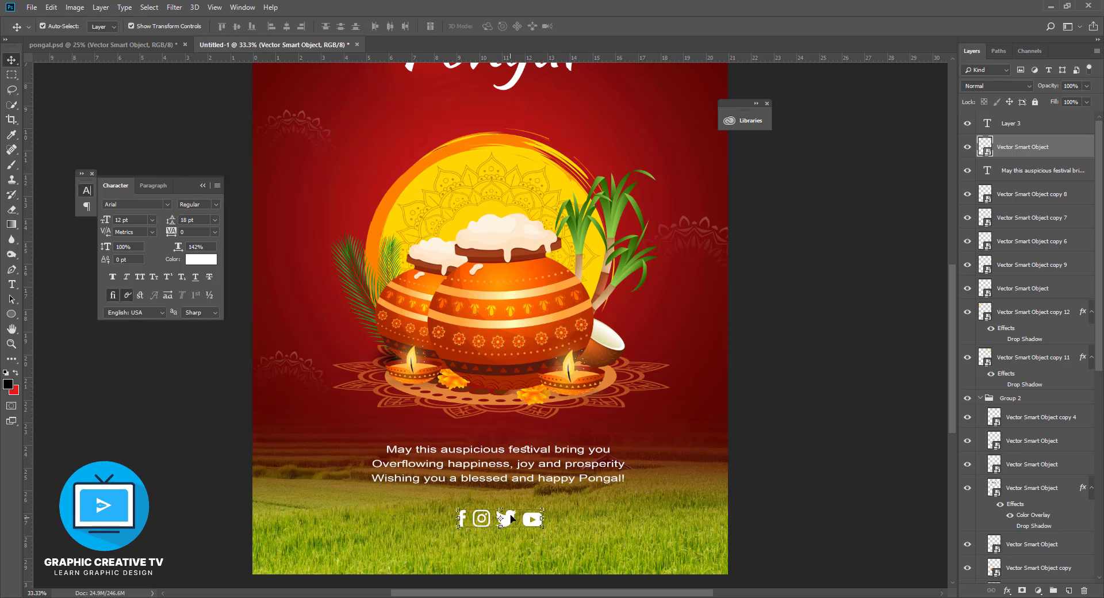
Nudge the social icons slightly up and the greeting text slightly down to adjust the gap between them
scroll(522, 428, "up", 5)
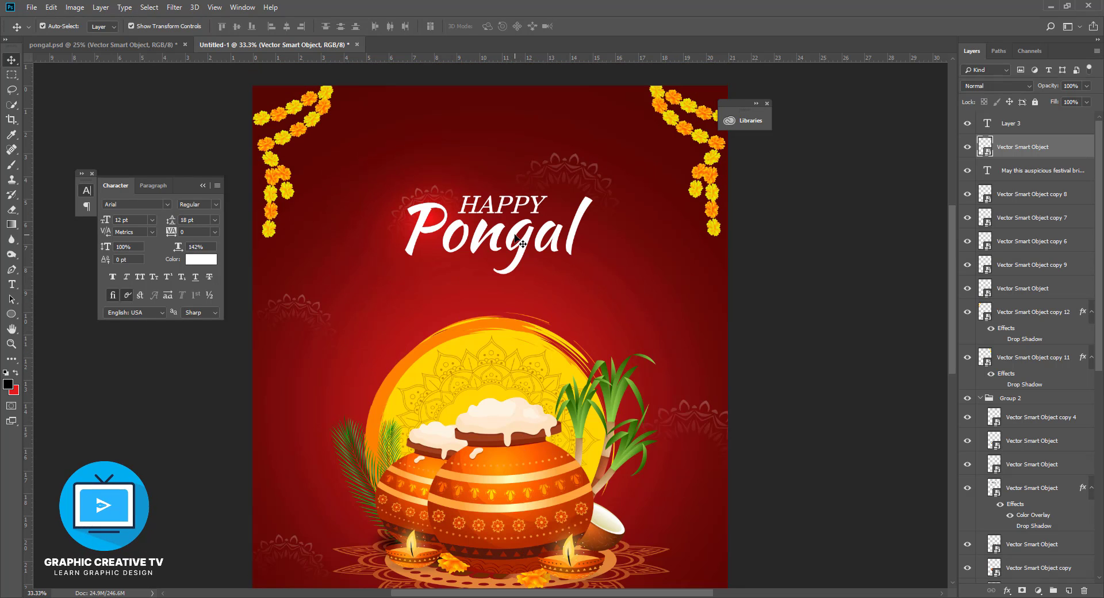
scroll(492, 386, "down", 4)
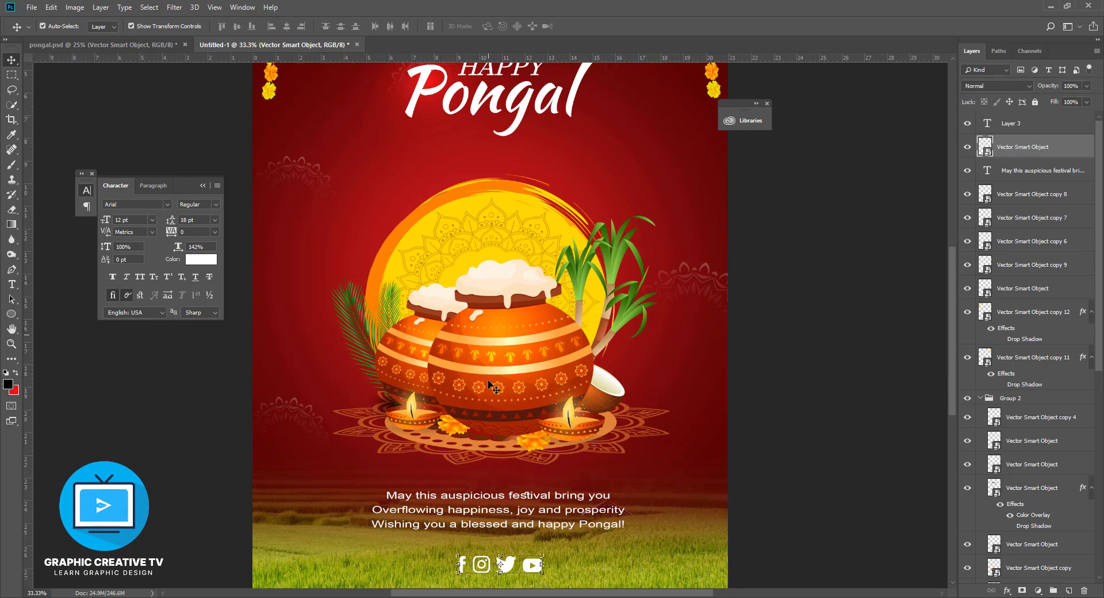
scroll(491, 387, "down", 1)
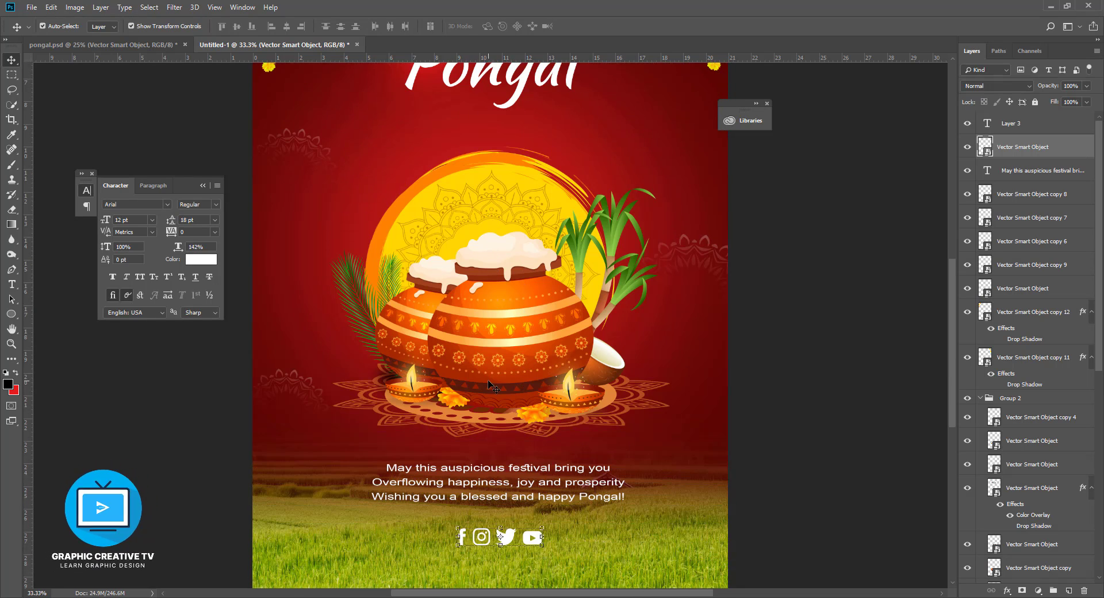
left_click(760, 486)
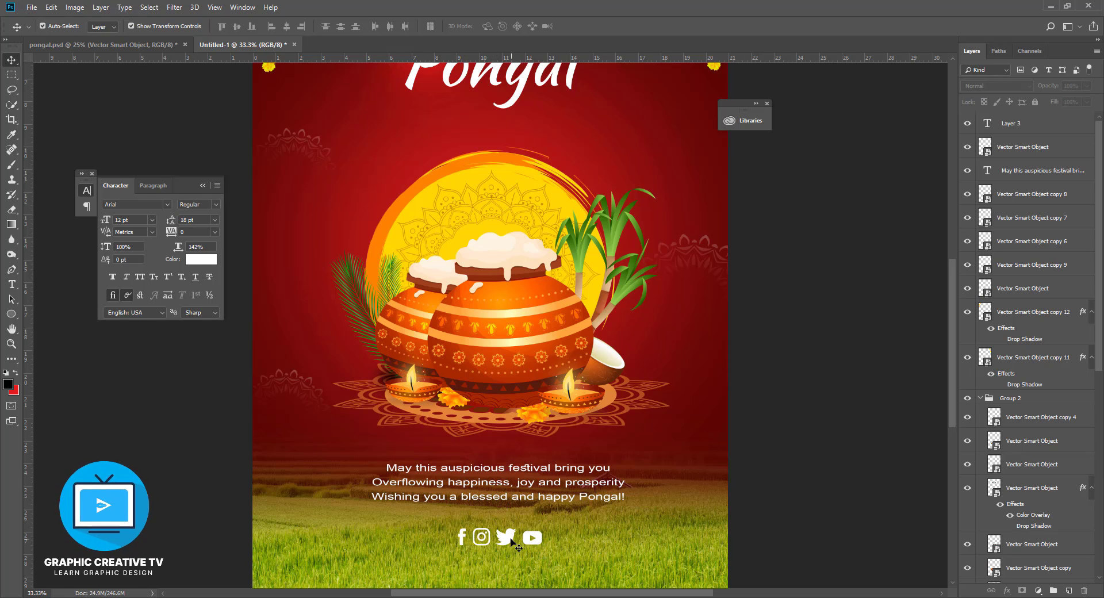
left_click_drag(507, 538, 508, 533)
left_click_drag(506, 495, 506, 499)
scroll(754, 489, "up", 3)
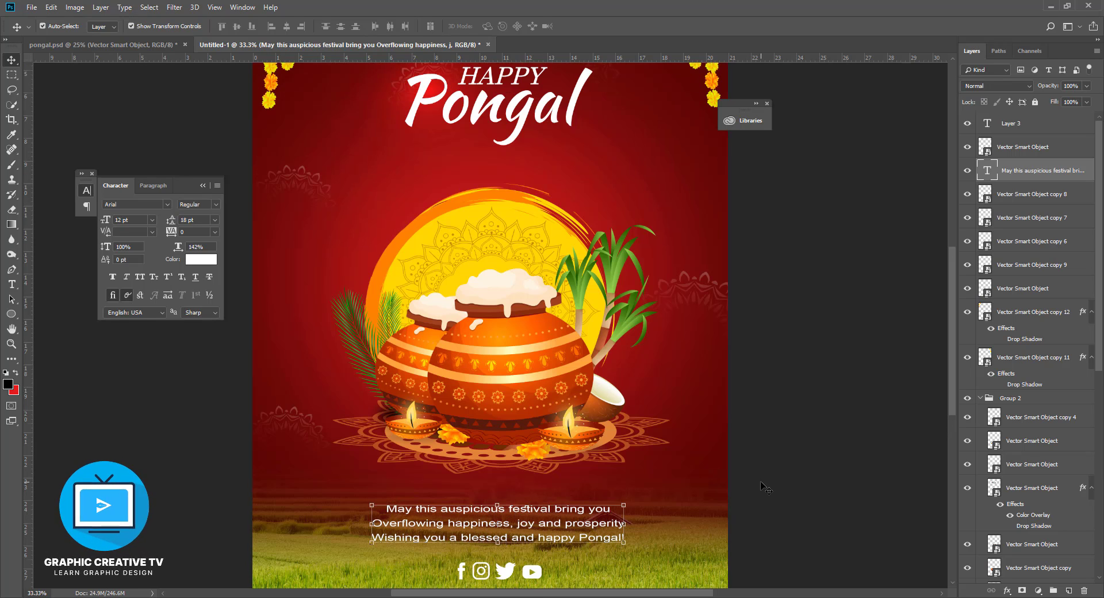
Center the greeting text horizontally on the canvas and align the social icons to the greeting's horizontal center
scroll(765, 488, "down", 2)
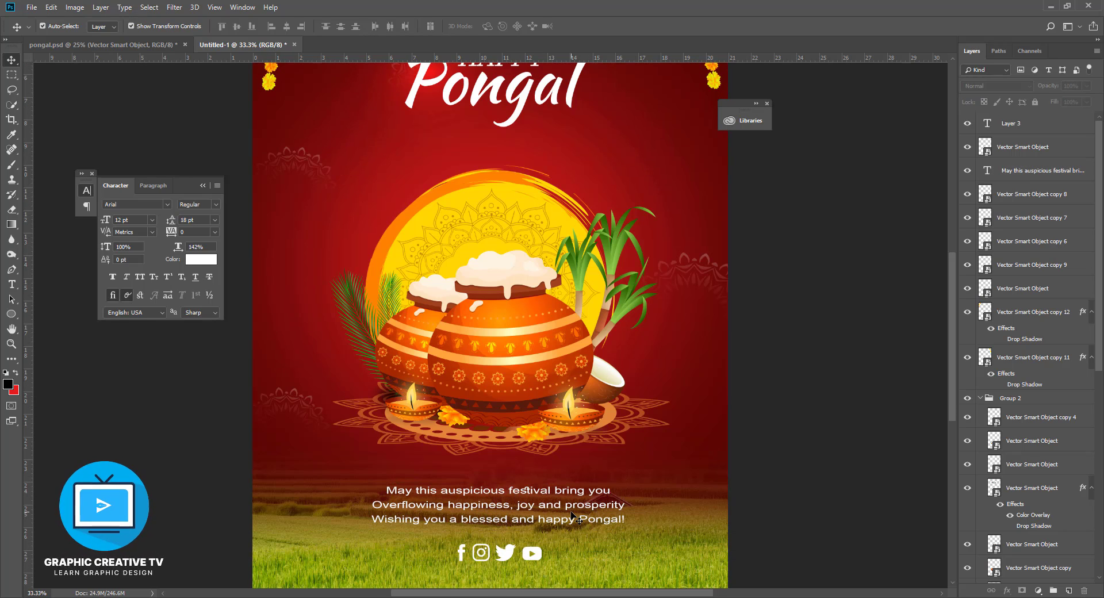
left_click(572, 516)
key("ctrl+a")
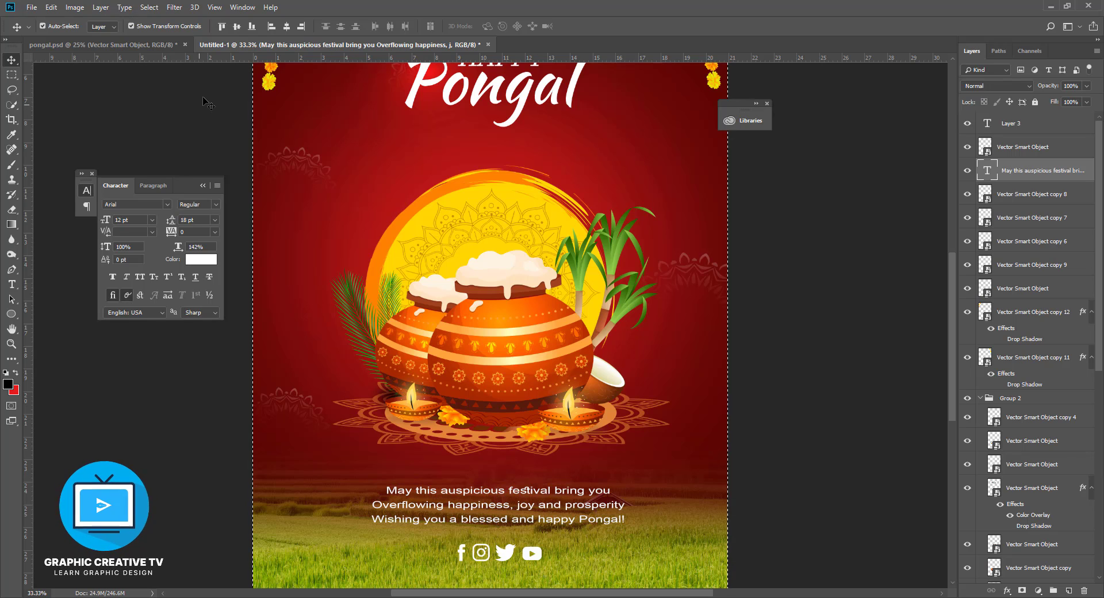
left_click(287, 26)
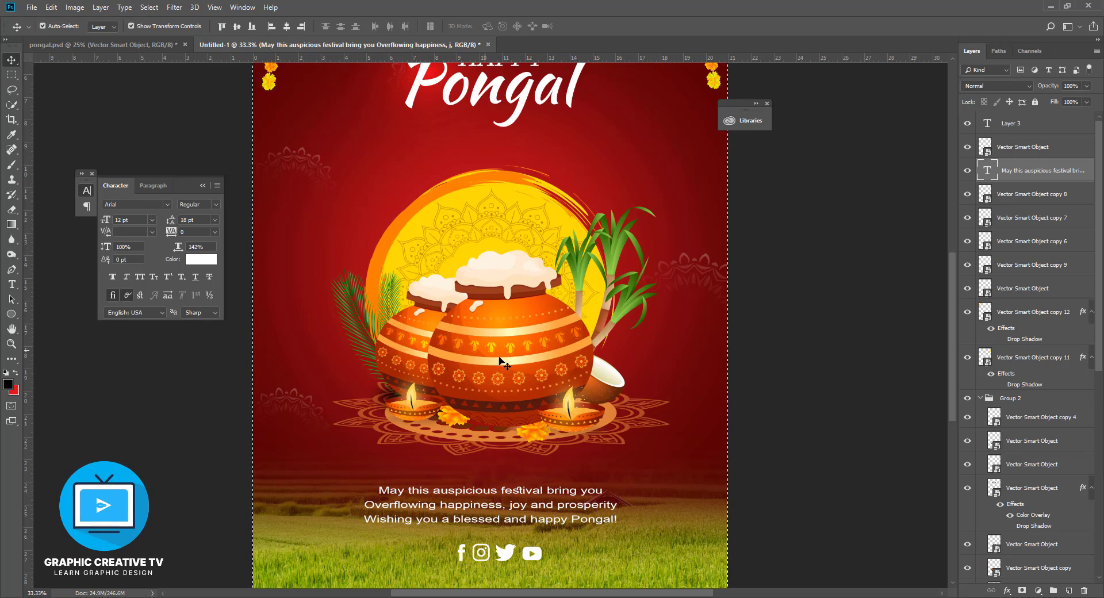
key("ctrl+d")
left_click(505, 554, "shift")
left_click(287, 26)
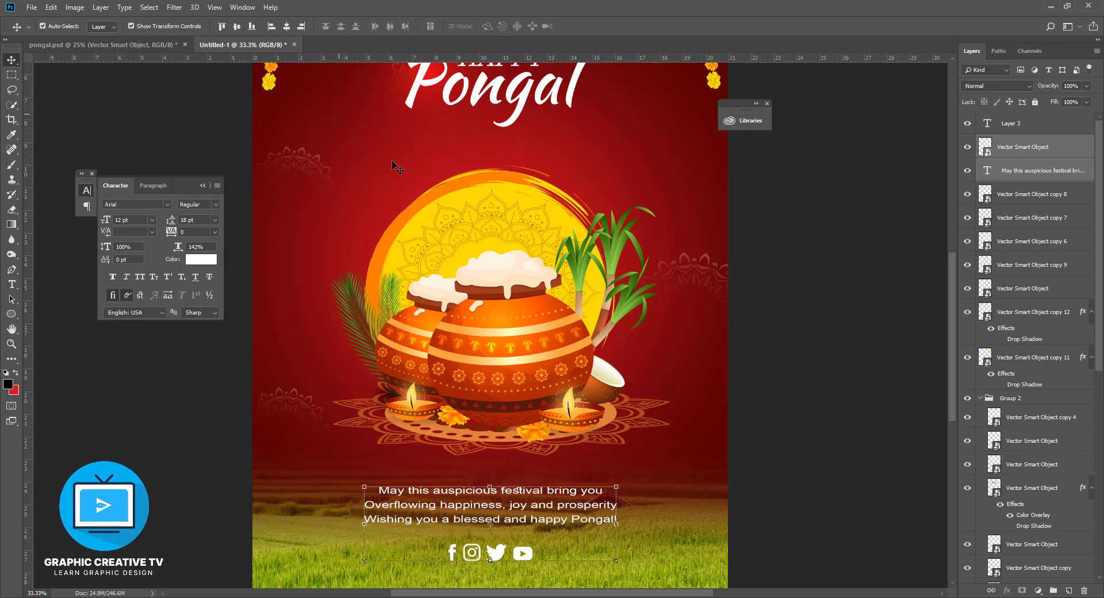
left_click(789, 422)
scroll(789, 421, "up", 3)
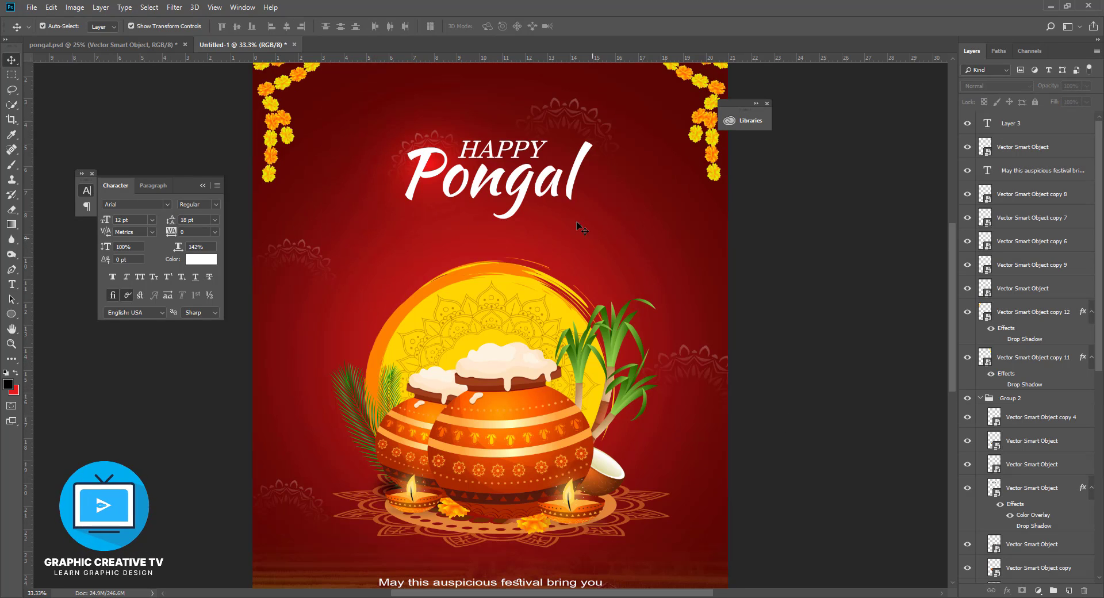
scroll(561, 310, "up", 2)
scroll(561, 310, "up", 1)
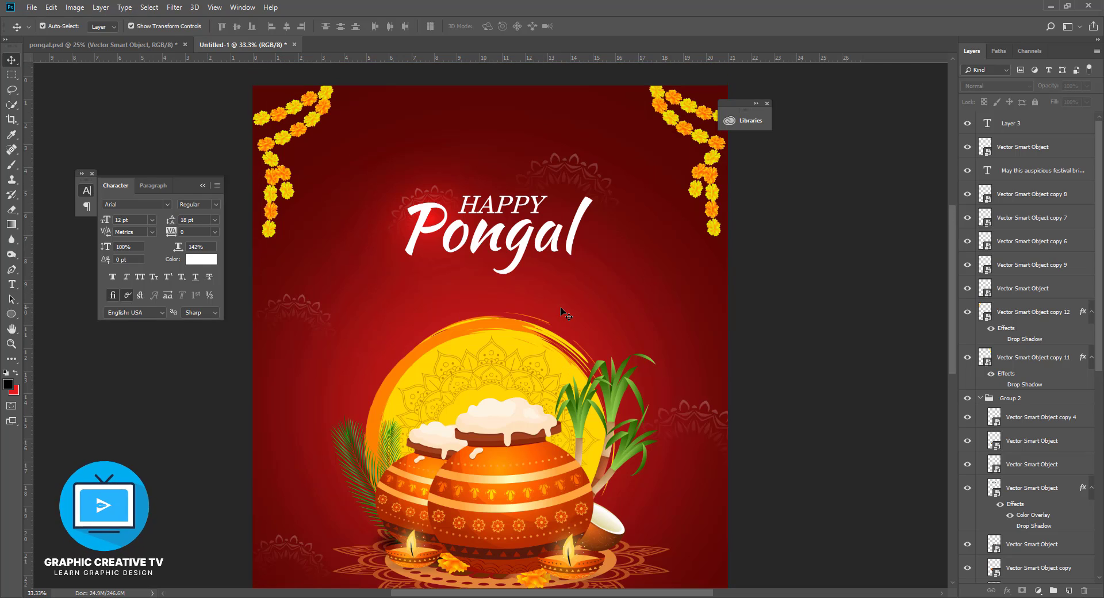
scroll(561, 310, "down", 6)
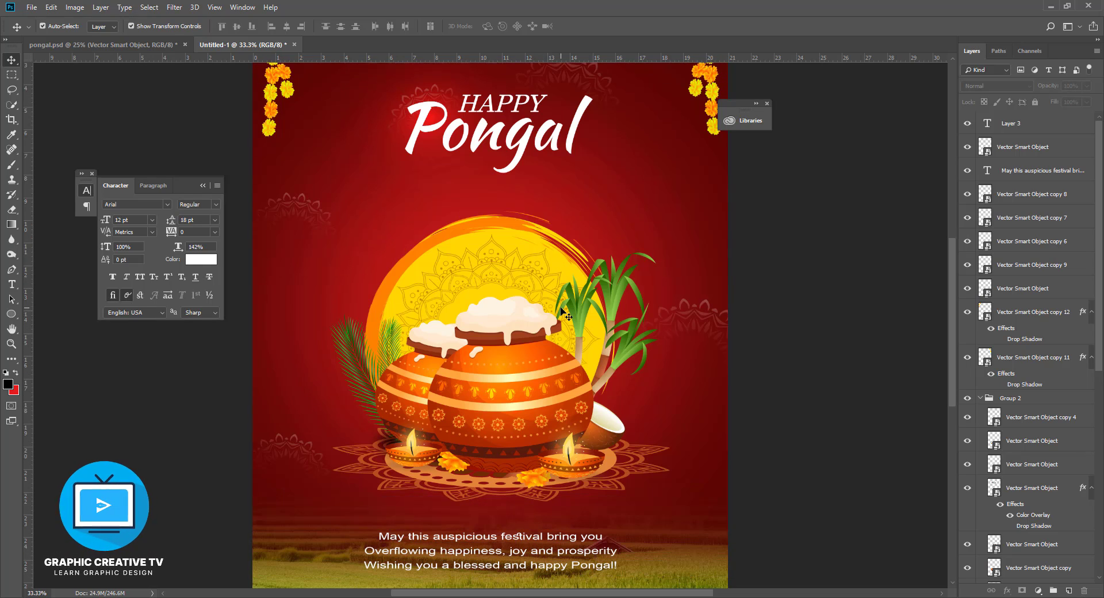
scroll(561, 311, "down", 1)
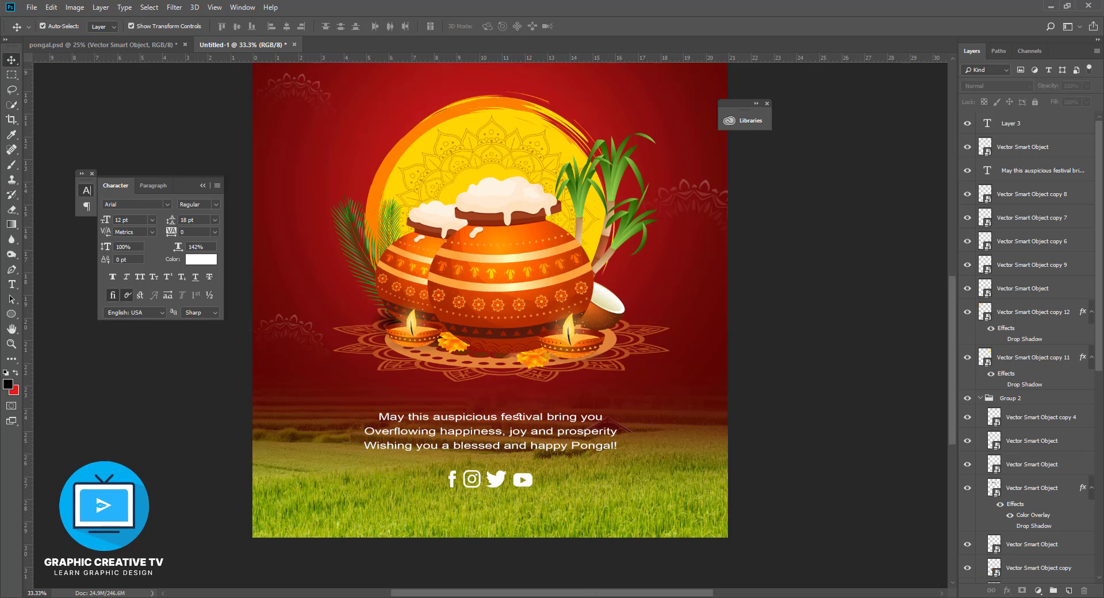
Nudge the greeting text and social icons down together over the rice-field area
left_click(1050, 555)
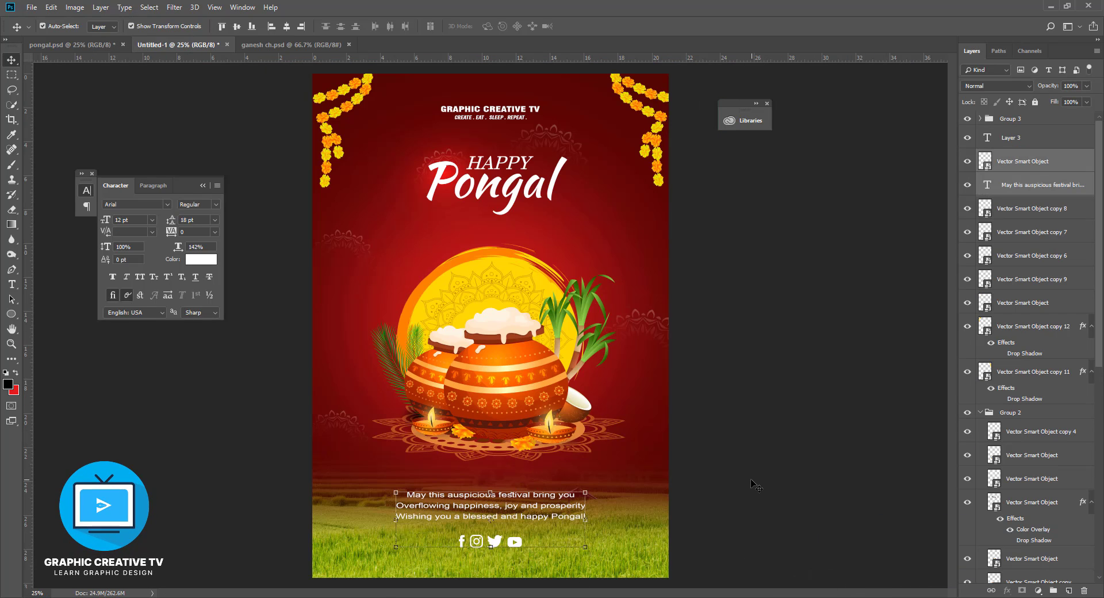
key("shift+Down")
key("shift+Down")
key("shift+Down")
key("shift+Down")
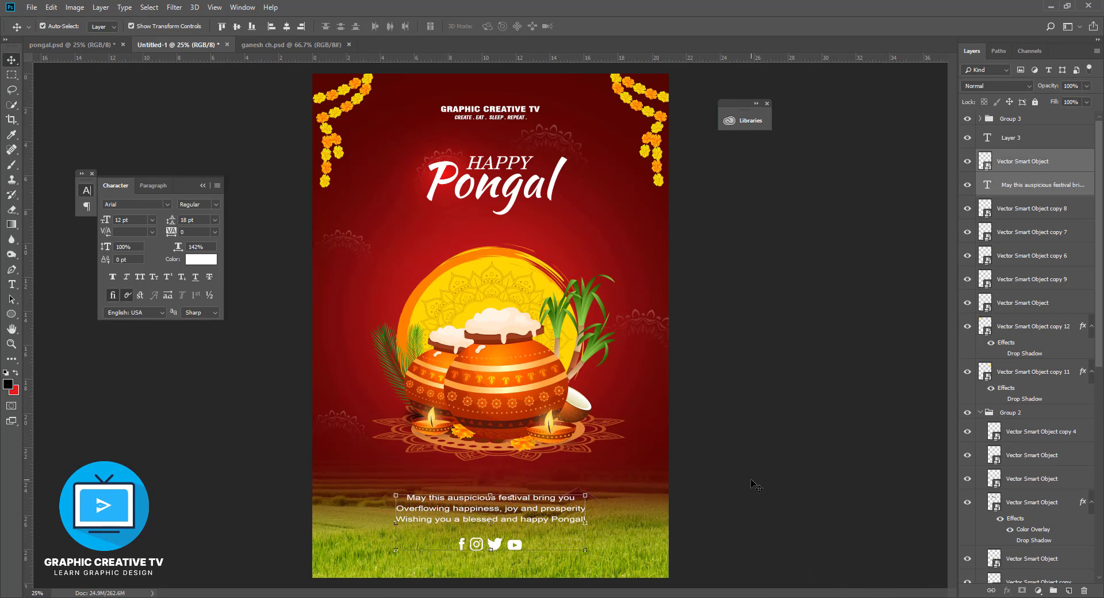
left_click(755, 486)
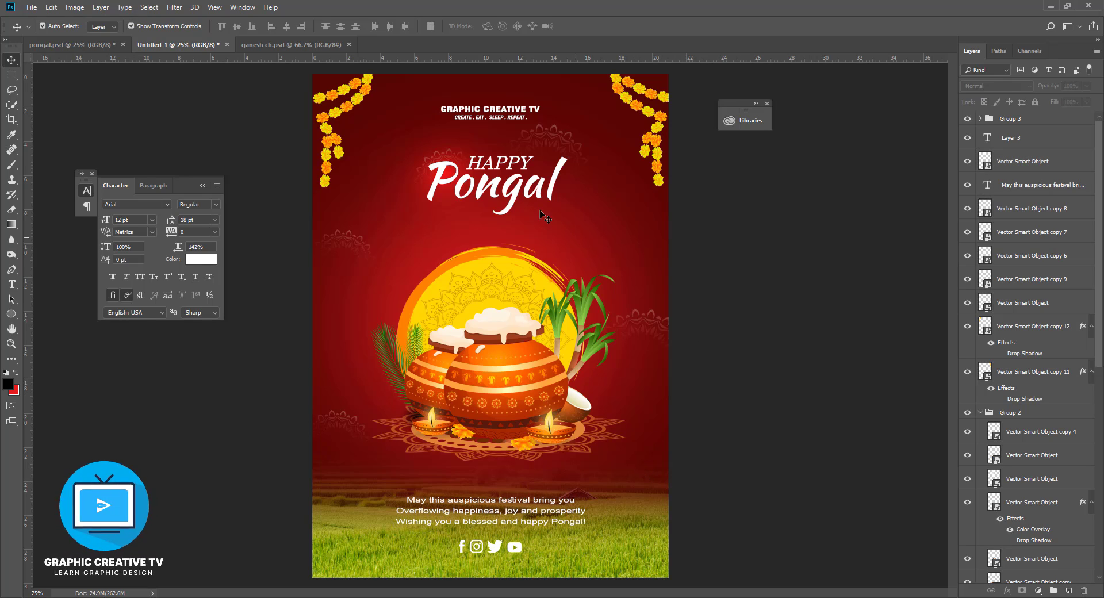
Collapse Group 2 and nudge the whole group, with the Happy Pongal title and pots artwork, down closer to the greeting
left_click(508, 267)
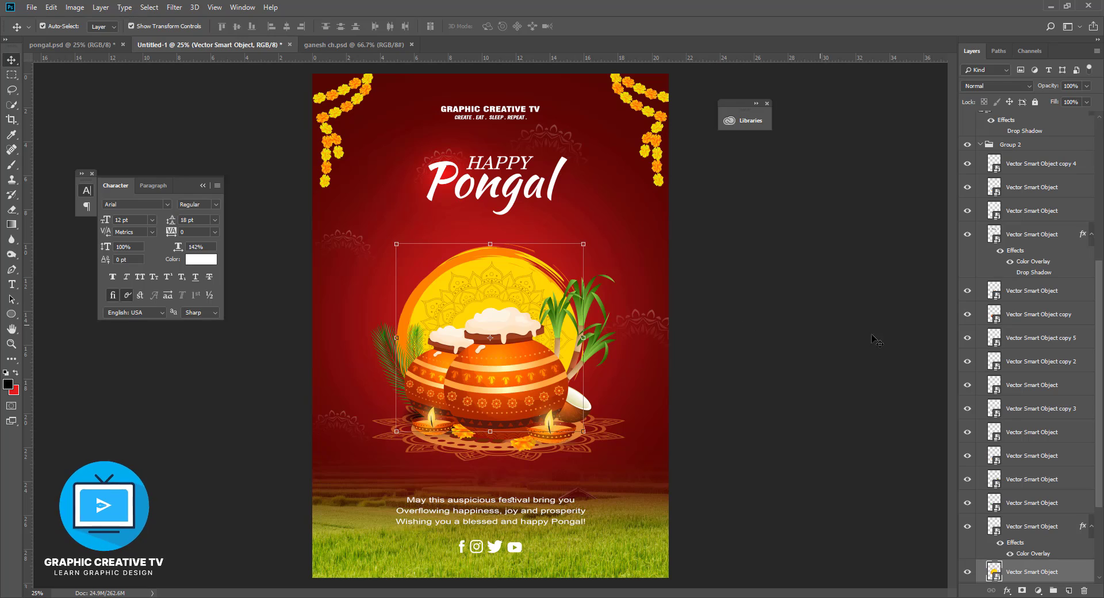
left_click(981, 145)
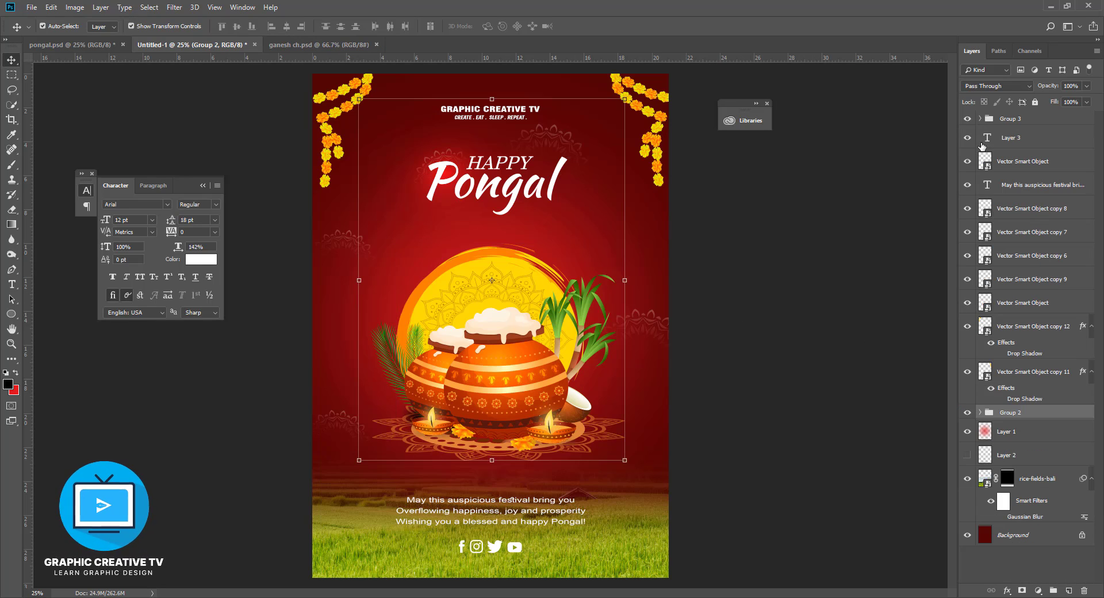
key("shift+Down")
key("shift+Down")
key("shift+Down")
key("shift+Down")
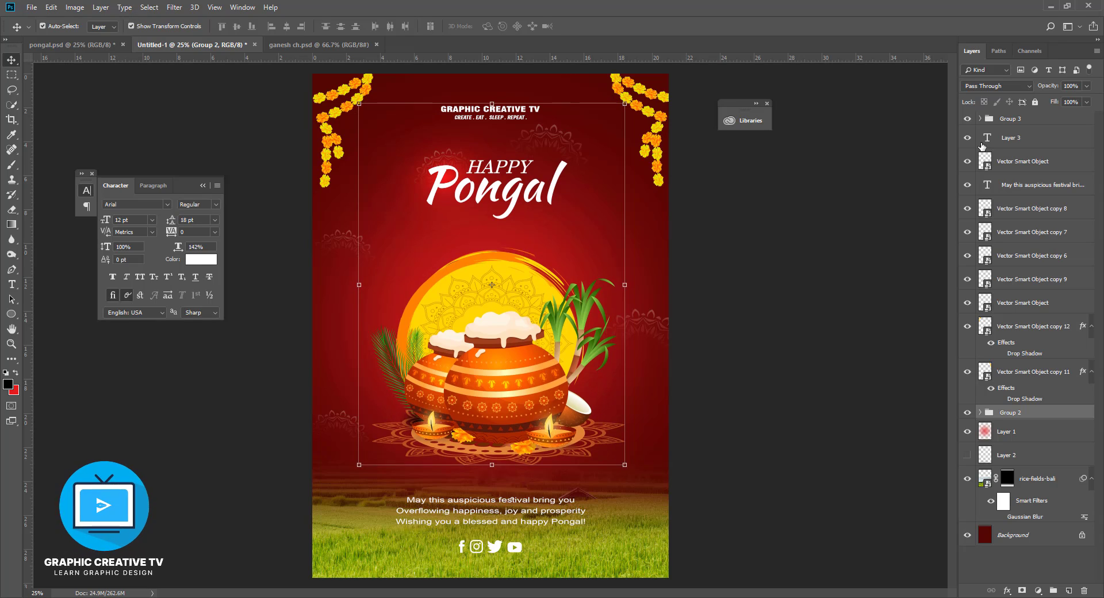
key("shift+Down")
key("shift+Down")
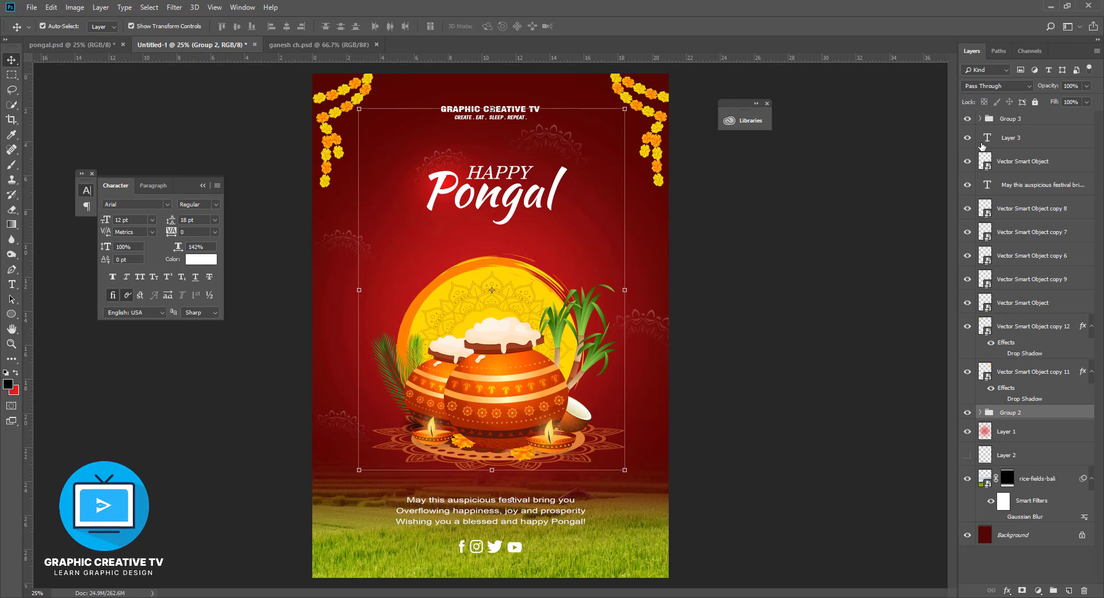
left_click(789, 301)
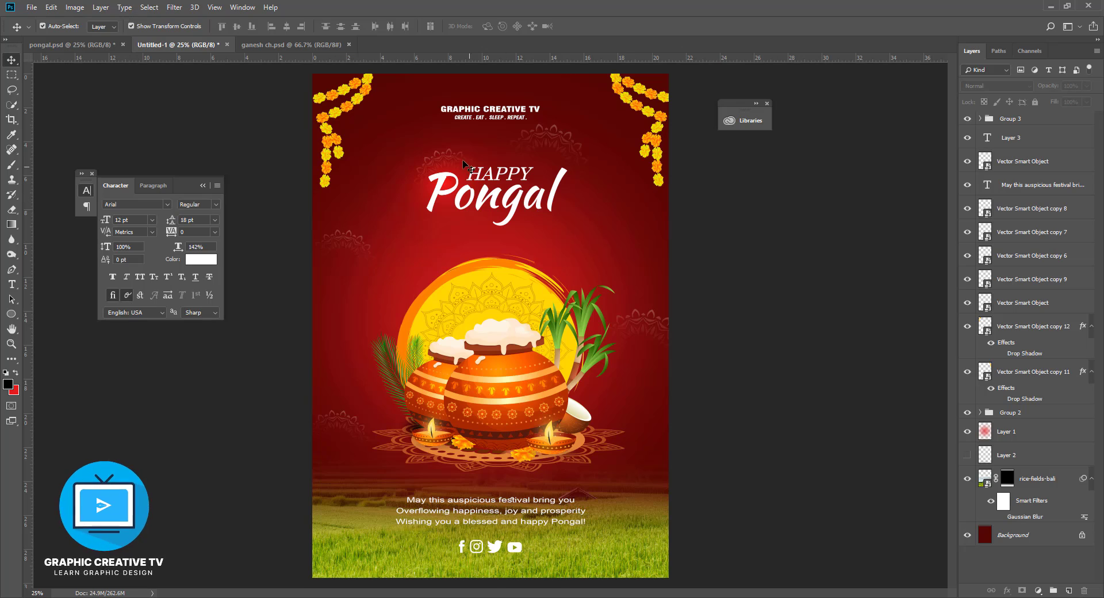
Collapse Group 3 and nudge the Graphic Creative TV heading with its tagline down closer to the Happy Pongal title
left_click(482, 121)
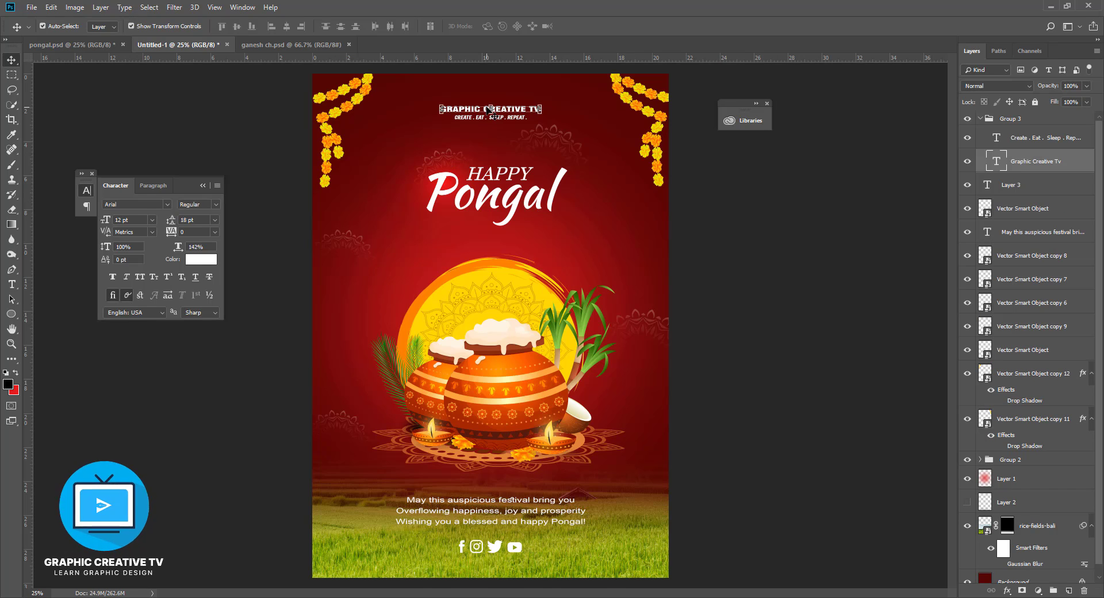
left_click(989, 122)
key("shift+Down")
key("shift+Down")
key("shift+Down")
key("shift+Down")
key("shift+Down")
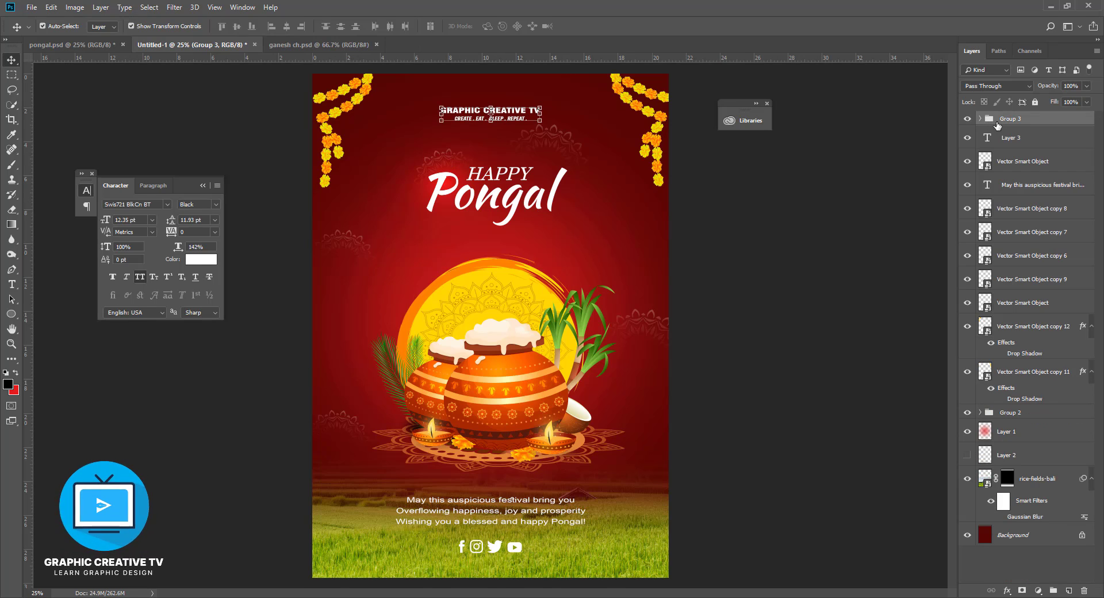
key("Down")
key("Down")
key("Down")
key("Down")
key("Down")
key("Down")
key("Down")
key("Down")
key("Down")
key("Down")
key("Down")
key("Down")
key("Down")
key("Down")
key("Down")
key("Down")
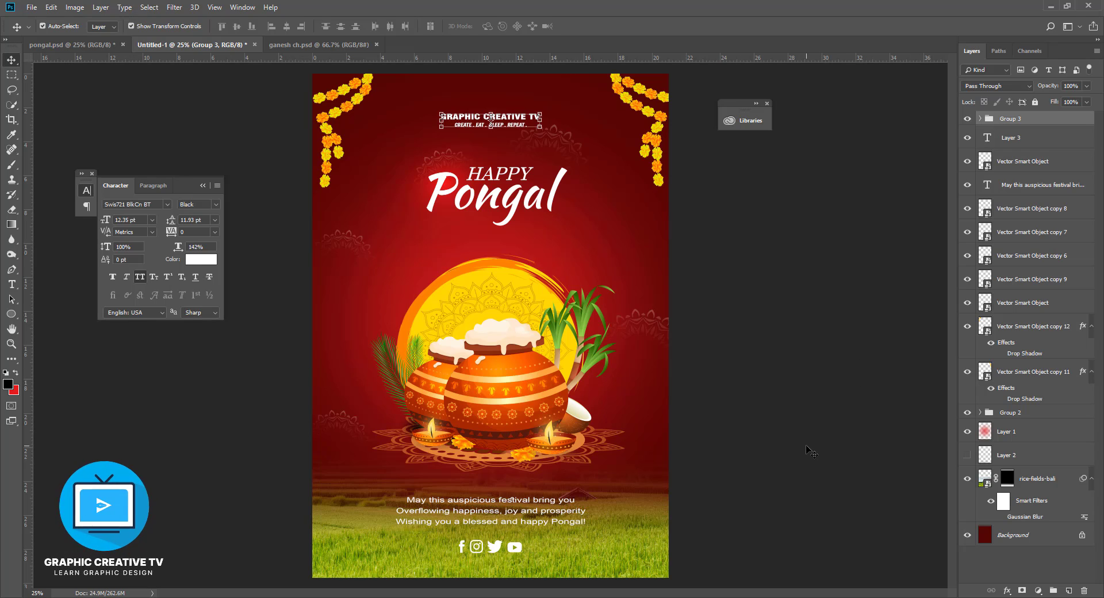
left_click(809, 451)
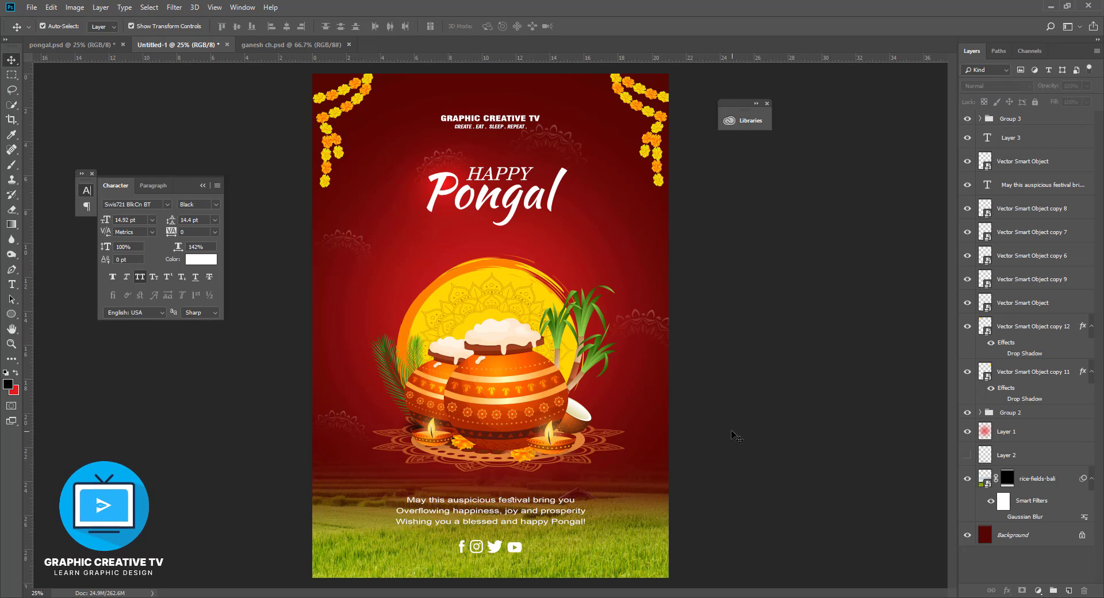
Apply black-to-transparent linear gradients downward on the rice-fields-bali layer mask to fade the photo's upper part behind the greeting
left_click(528, 519)
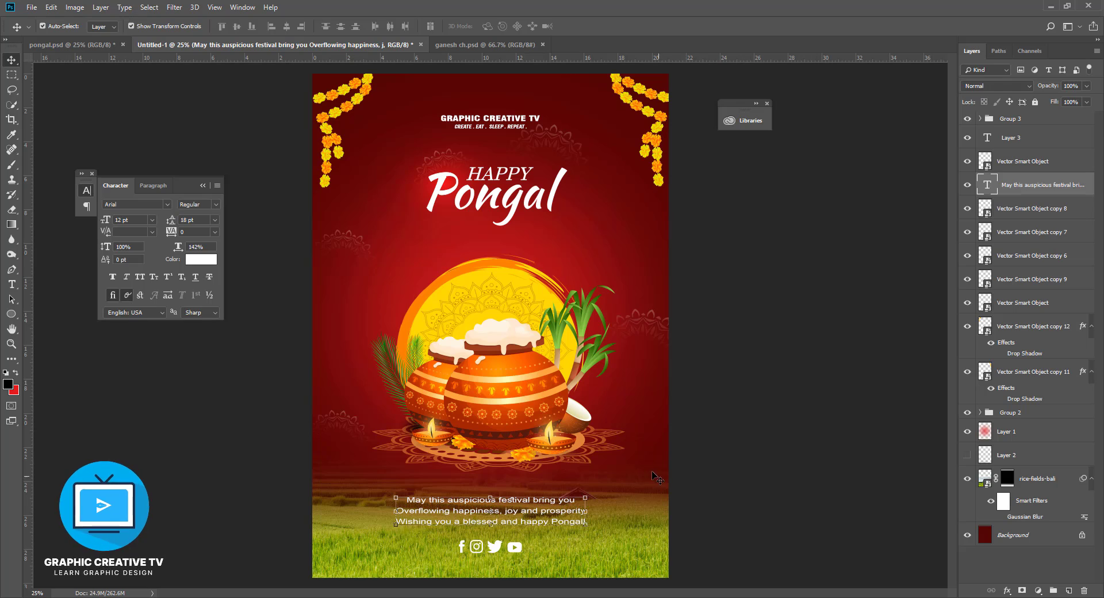
left_click(656, 474)
left_click(1006, 478)
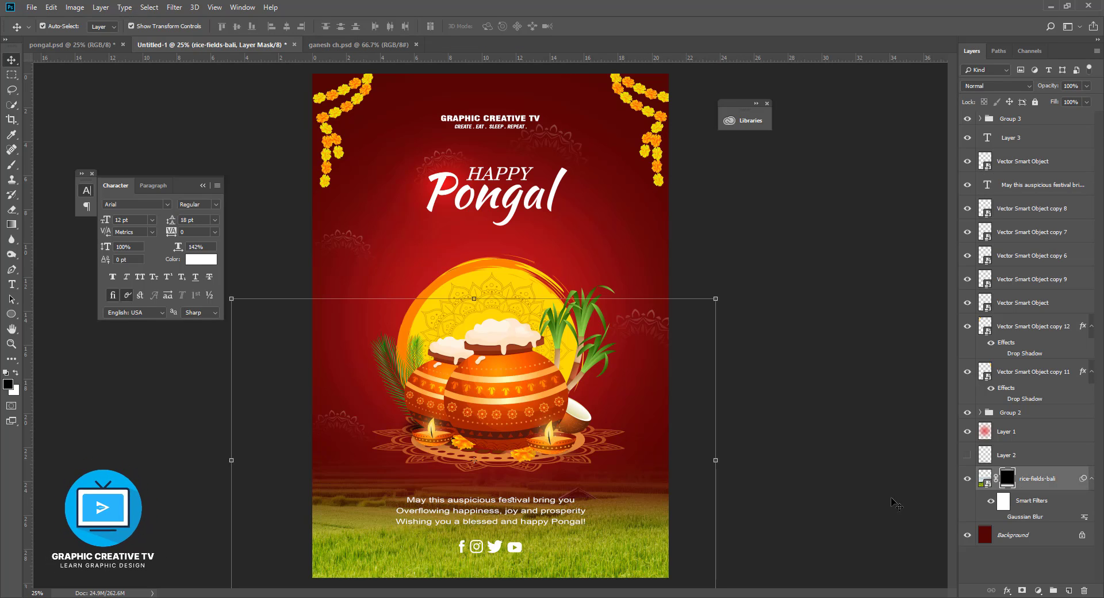
left_click(11, 224)
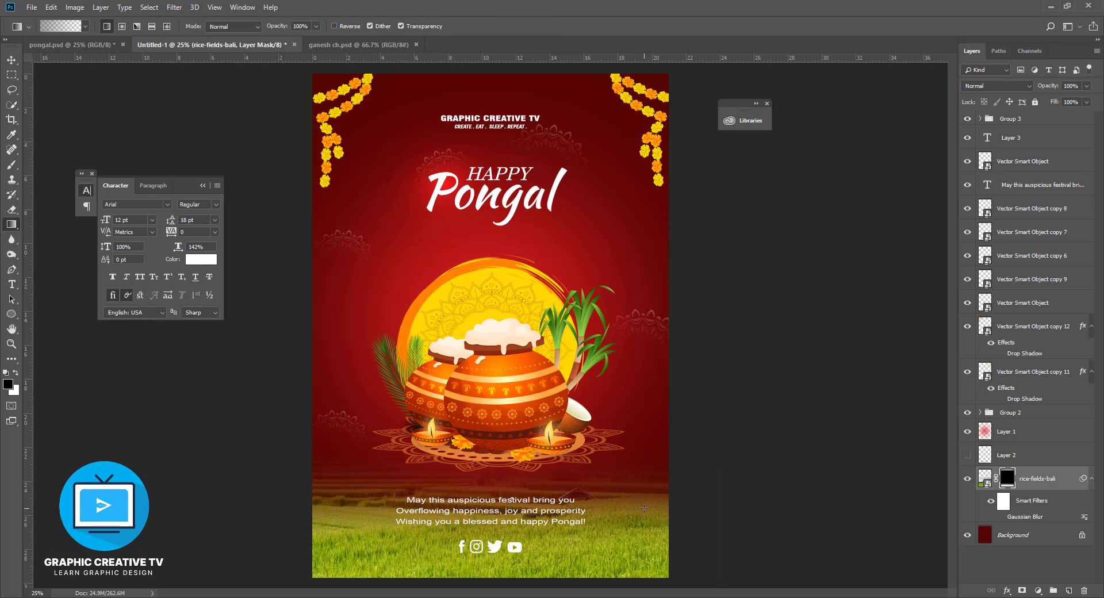
left_click_drag(599, 477, 607, 531)
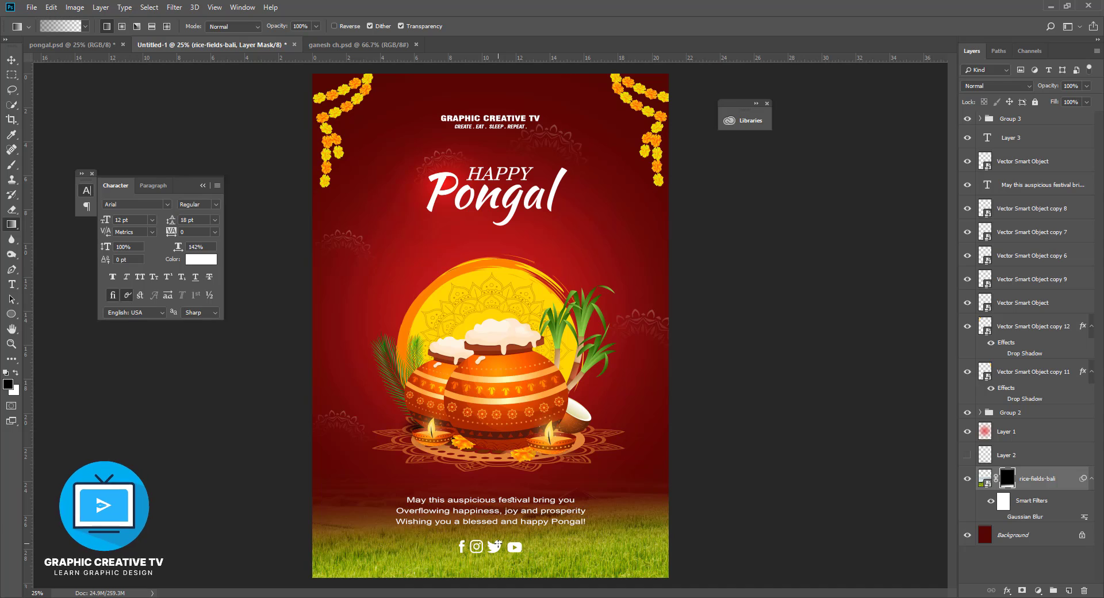
left_click_drag(498, 448, 495, 544)
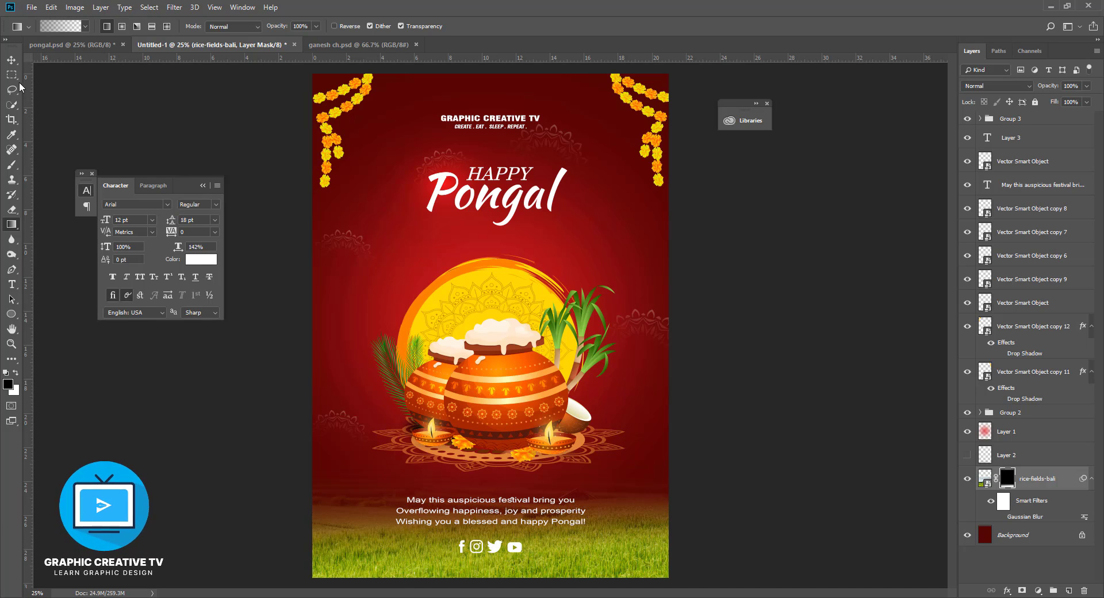
left_click(11, 60)
left_click(409, 279)
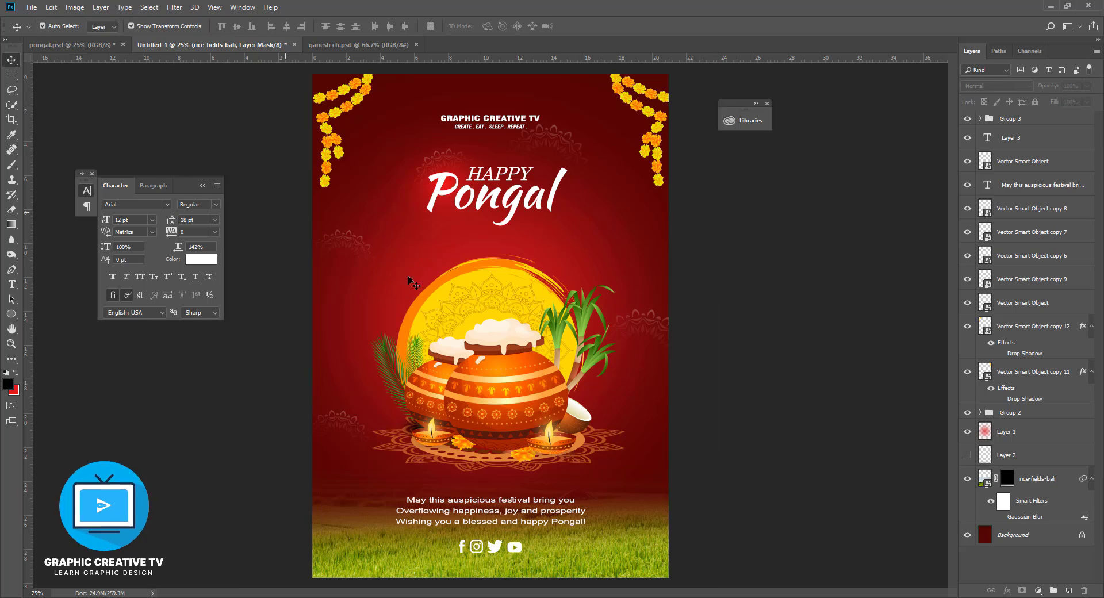
Hide and show the rice-fields-bali layer to compare the poster with and without the photo, and check the greeting text
left_click(967, 478)
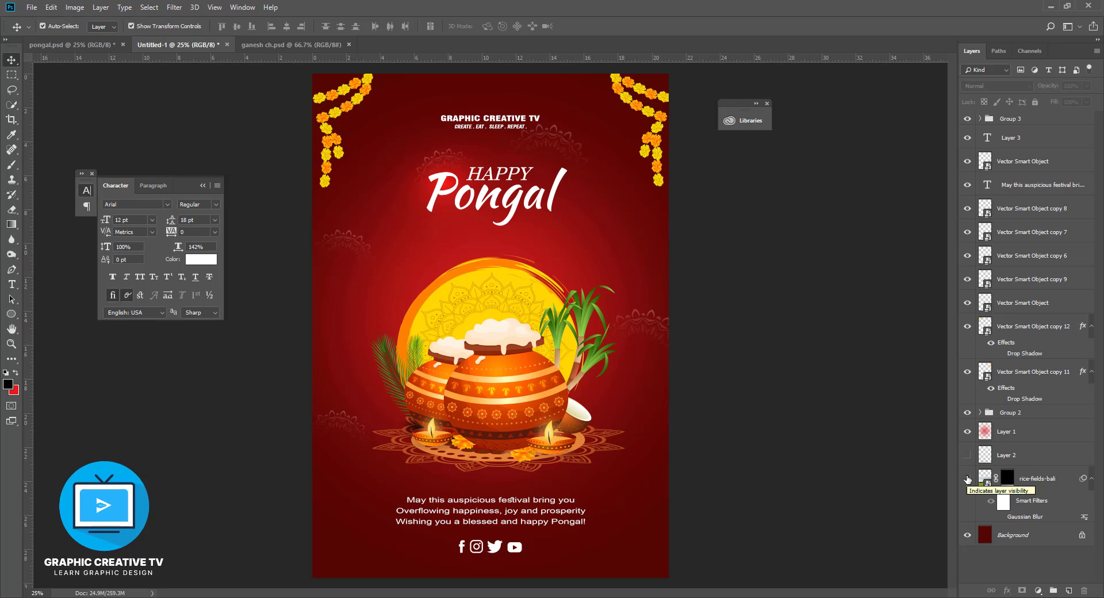
left_click(967, 478)
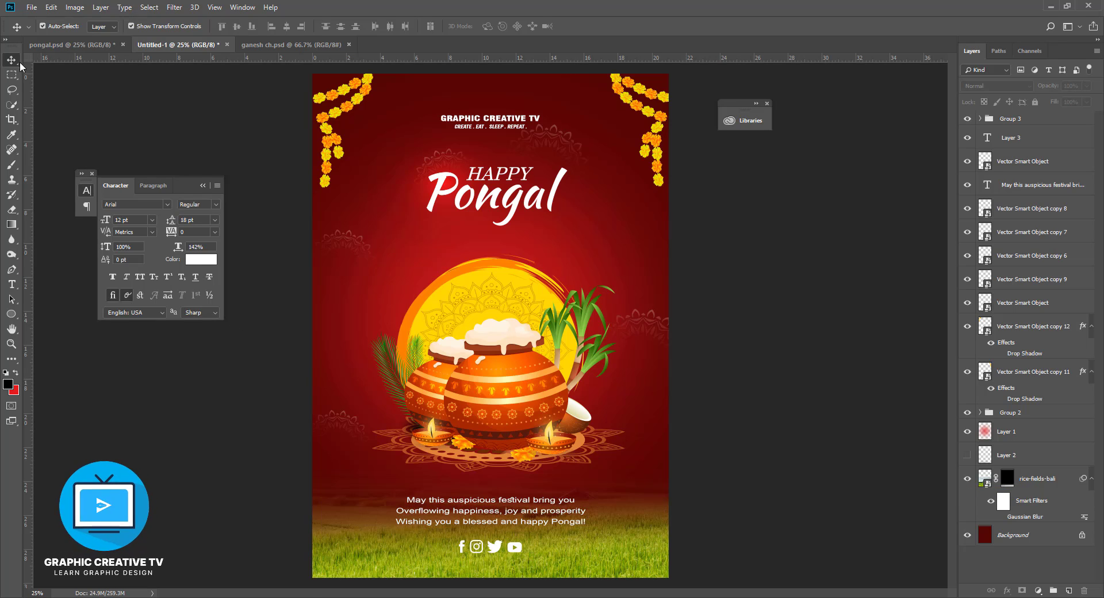
left_click(564, 523)
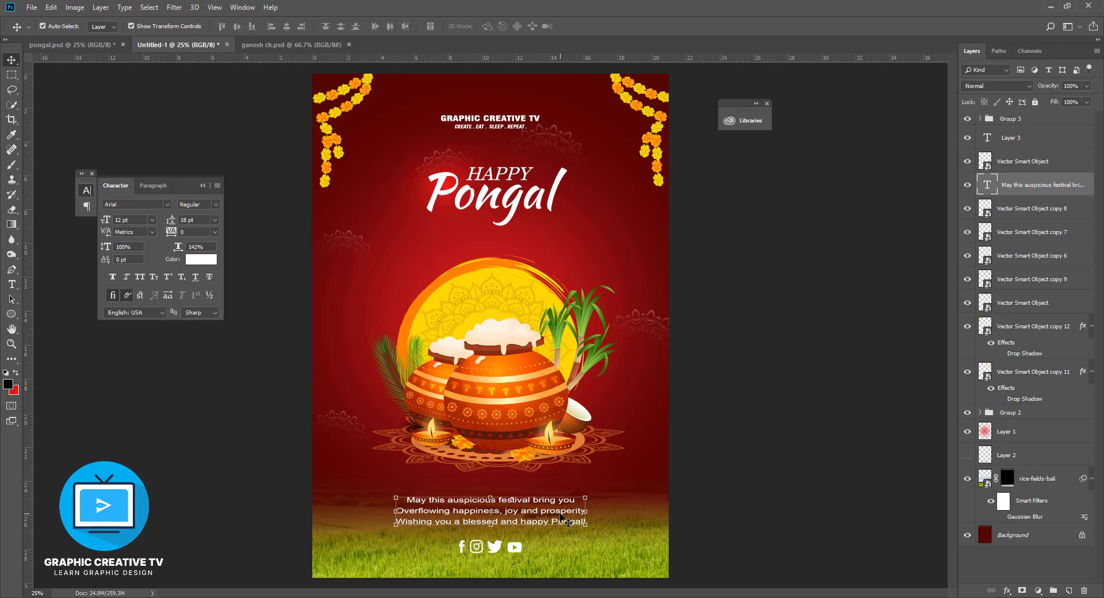
left_click(745, 466)
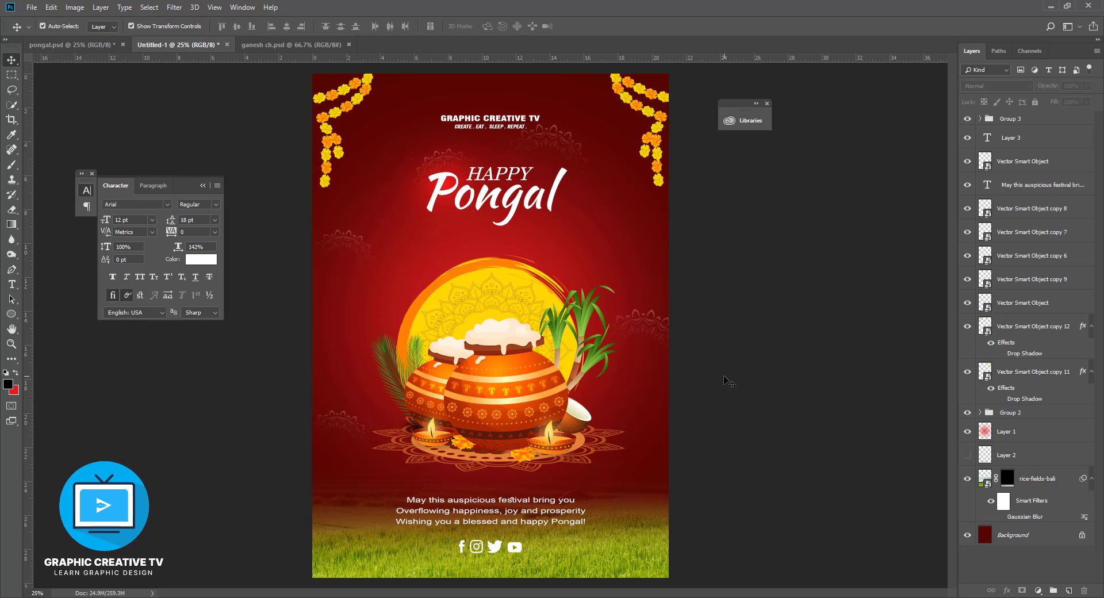
Switch to full-screen view and nudge the two marigold garlands in the upper corners slightly outward toward the poster's side edges
key("f")
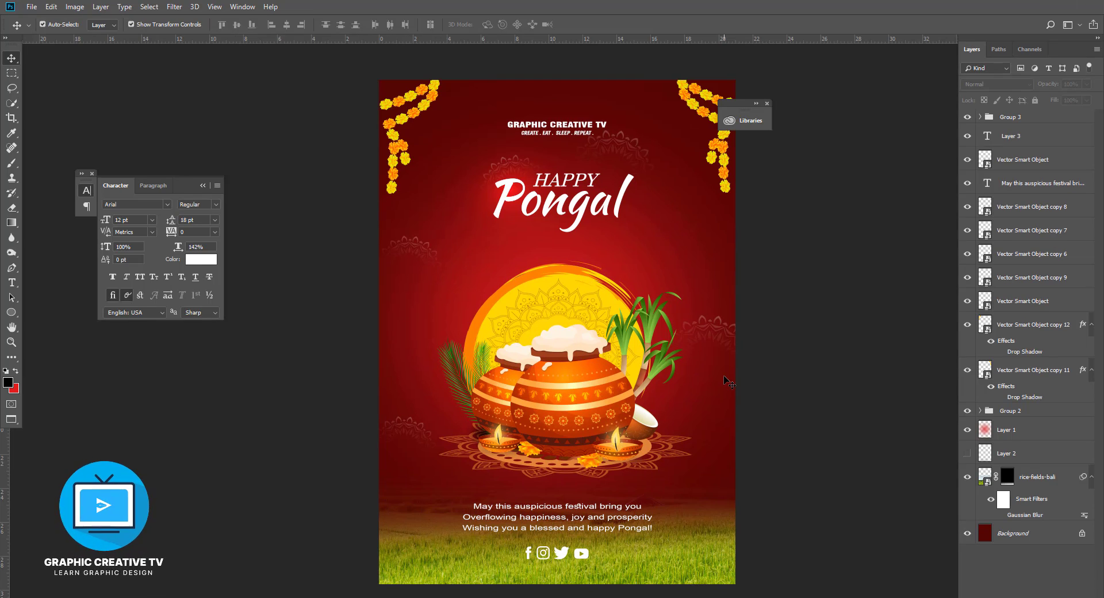
key("f")
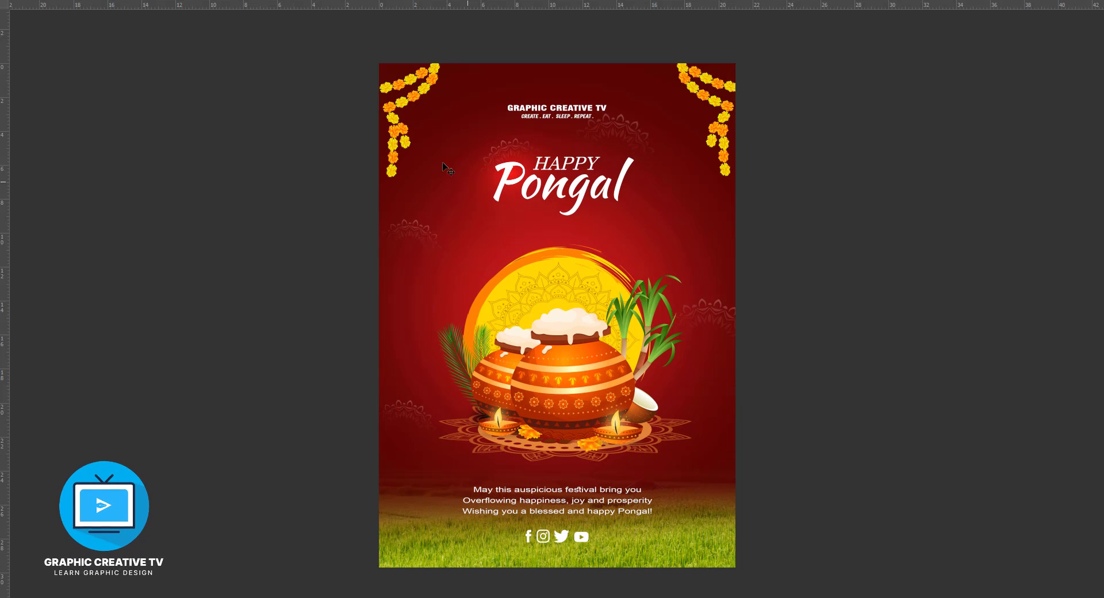
left_click(392, 141)
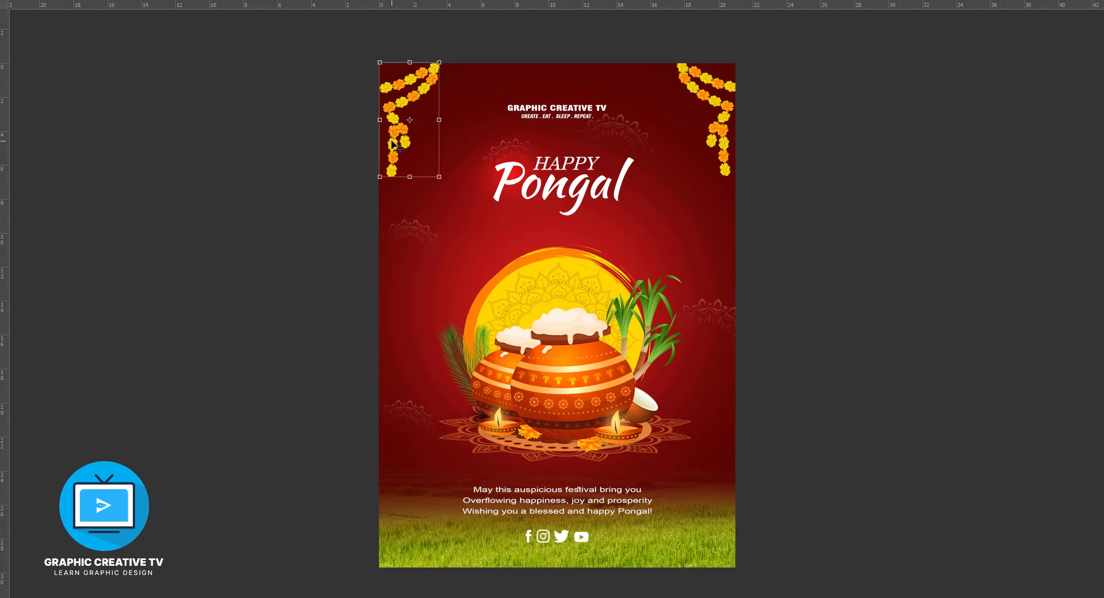
left_click_drag(393, 145, 387, 145)
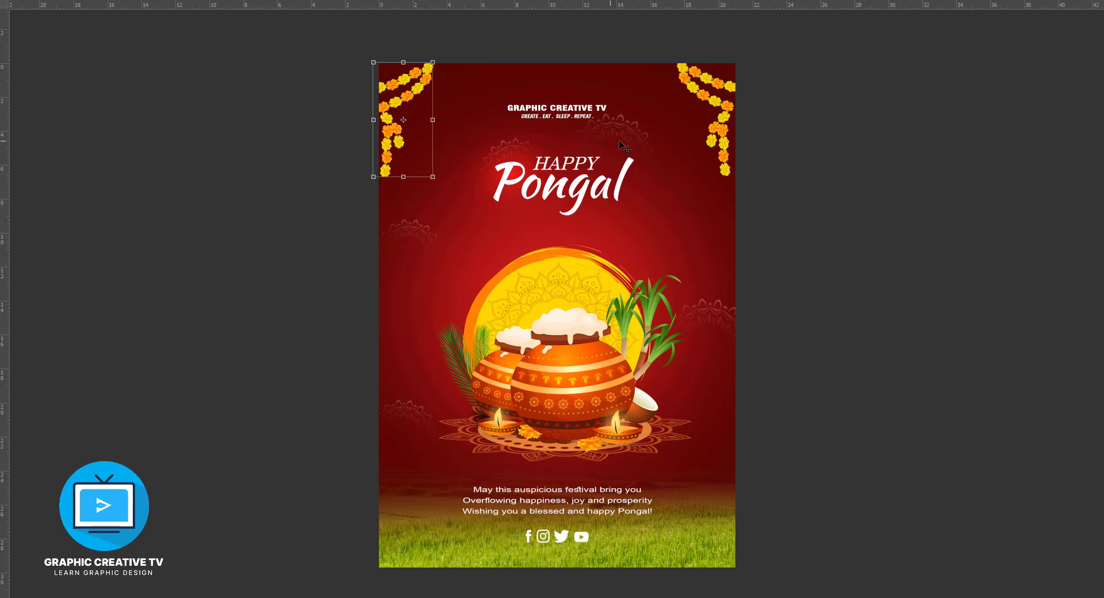
left_click(725, 173)
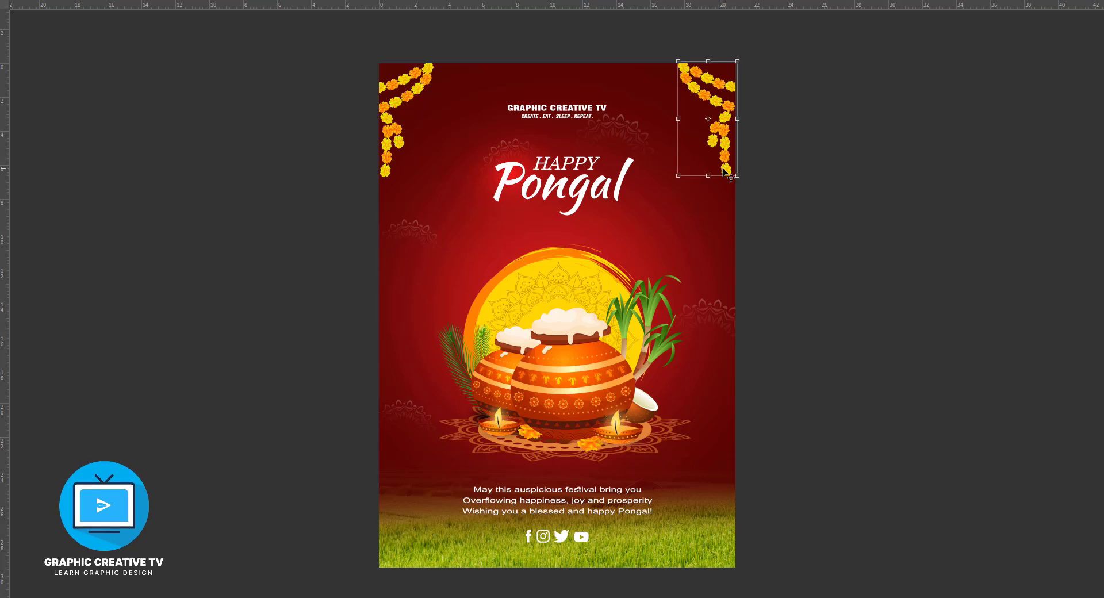
left_click_drag(723, 168, 727, 169)
left_click(774, 304)
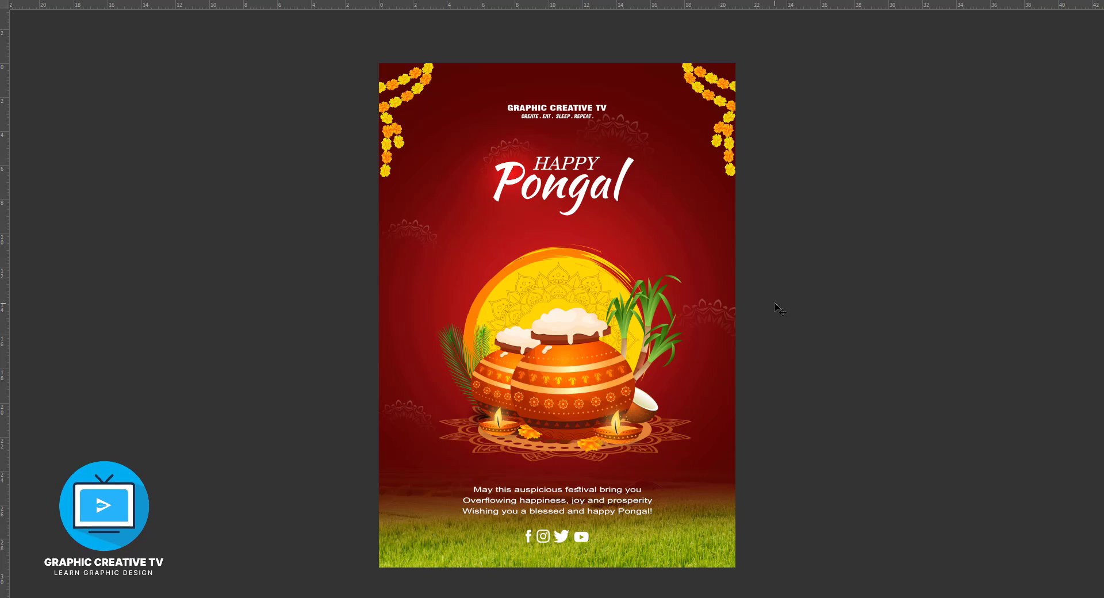
Leave full screen to check the right oil lamp's layer, deselect it, and review the whole poster in full-screen view again
key("f")
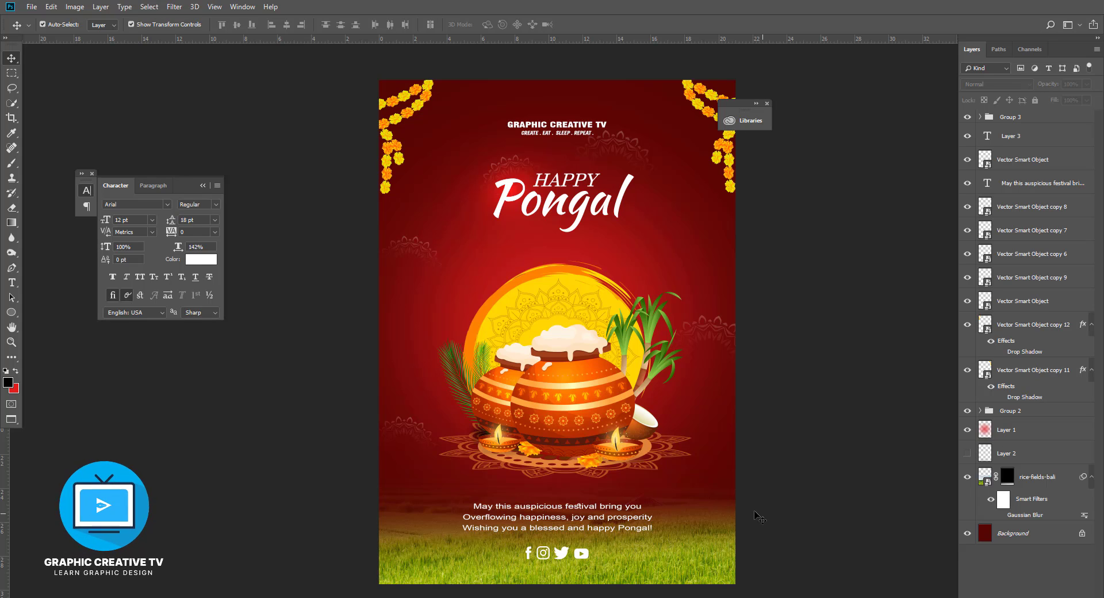
left_click(625, 442)
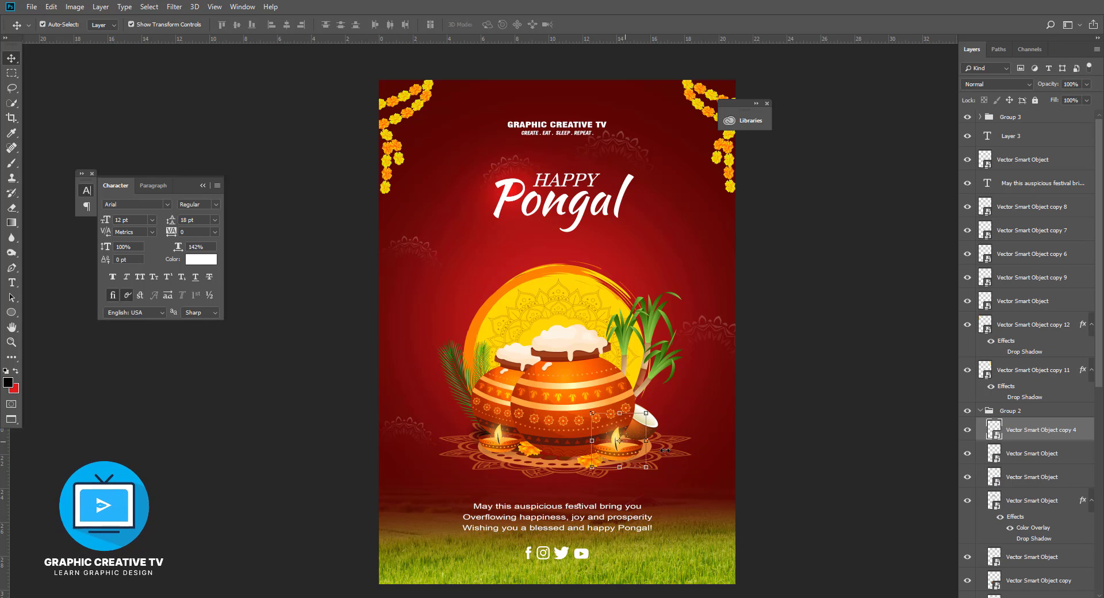
left_click(802, 474)
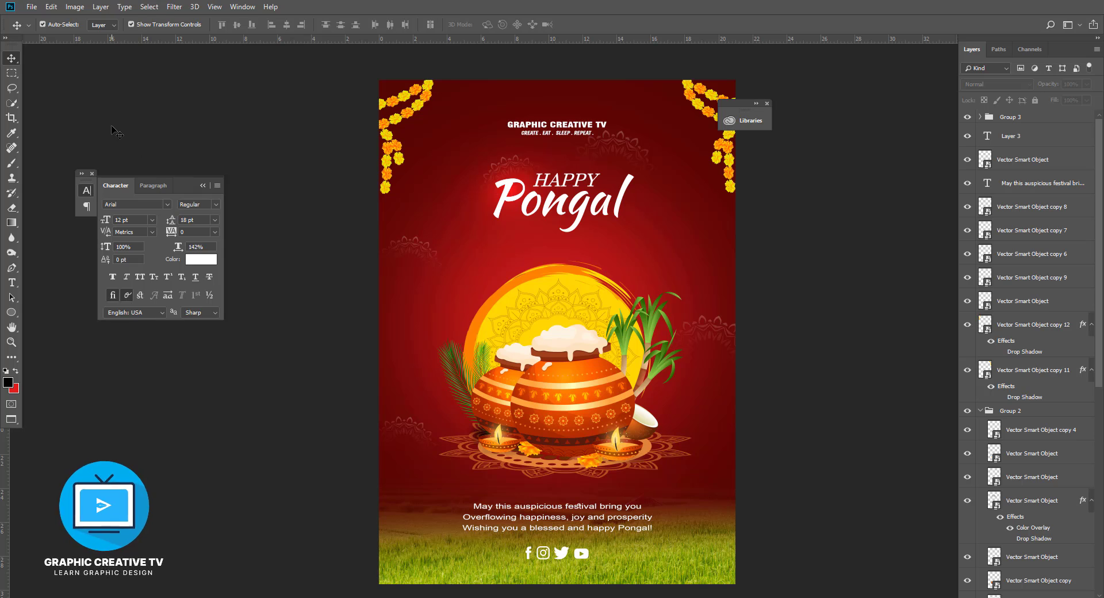
key("f")
key("f")
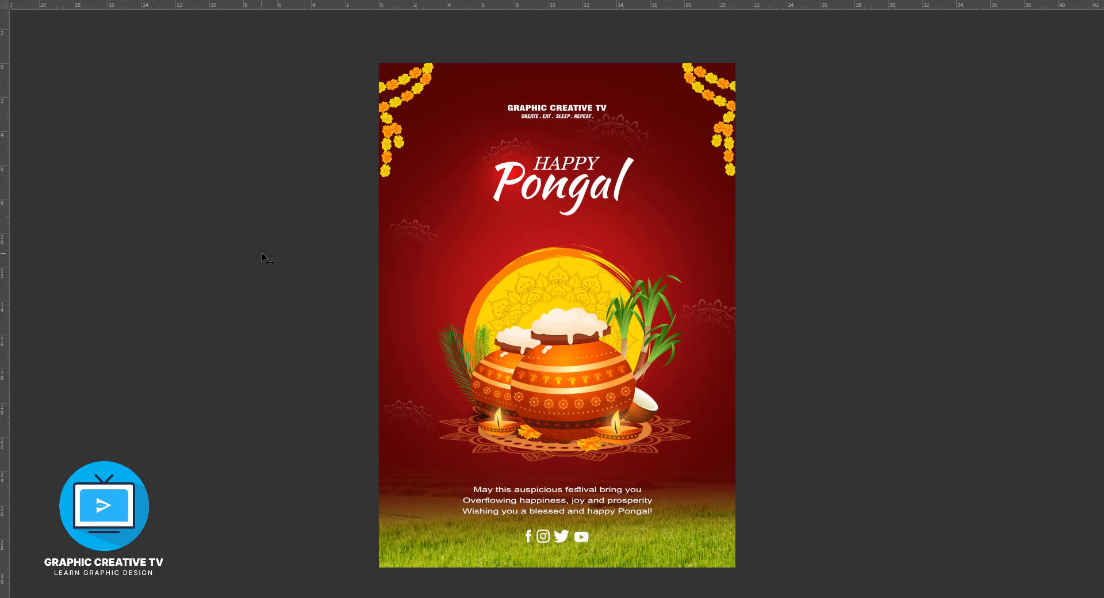